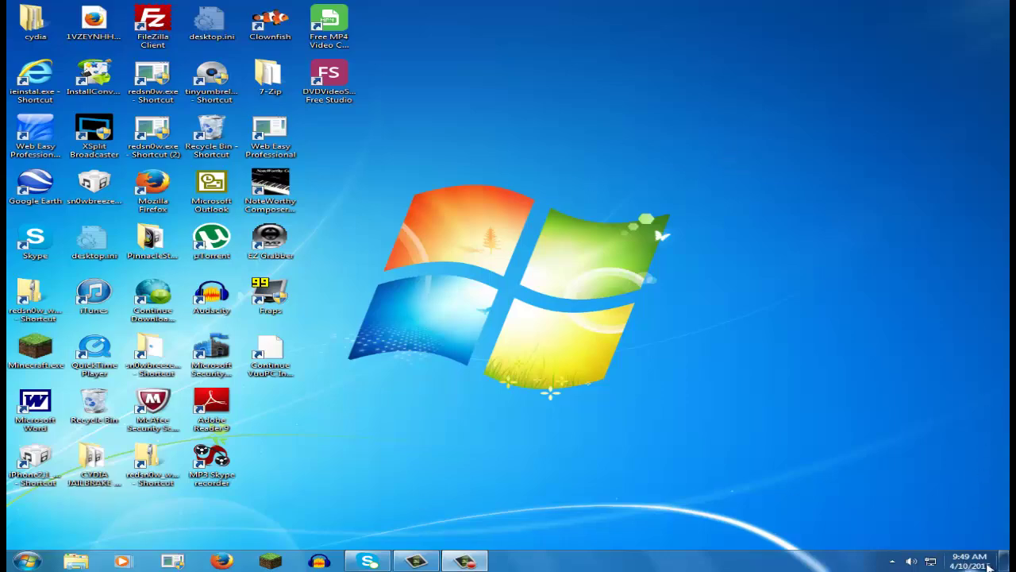
# Dismiss the Windows color scheme prompt and minimize the screen recorder window
pyautogui.moveTo(984, 557)
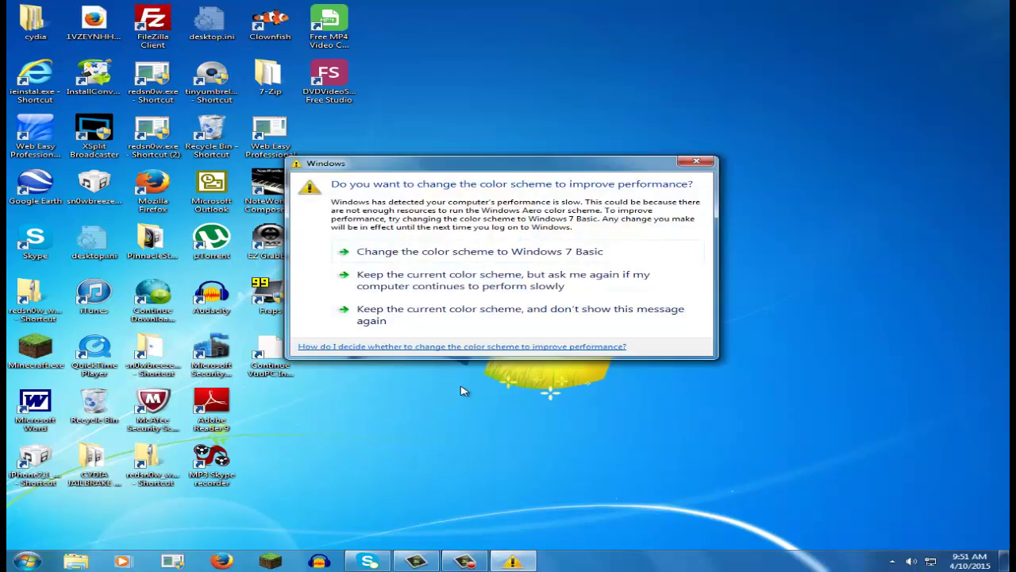
pyautogui.click(696, 164)
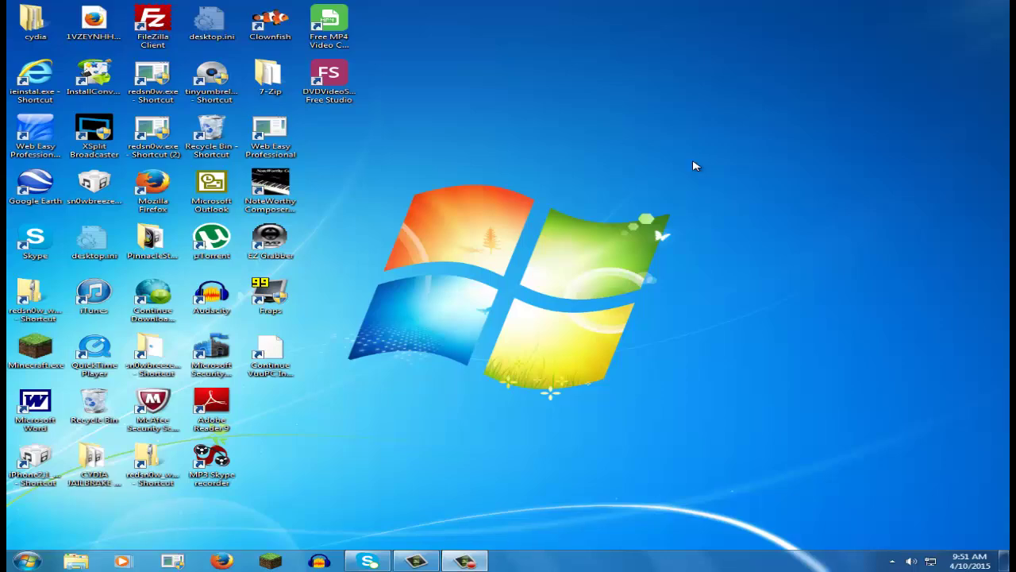
pyautogui.click(476, 562)
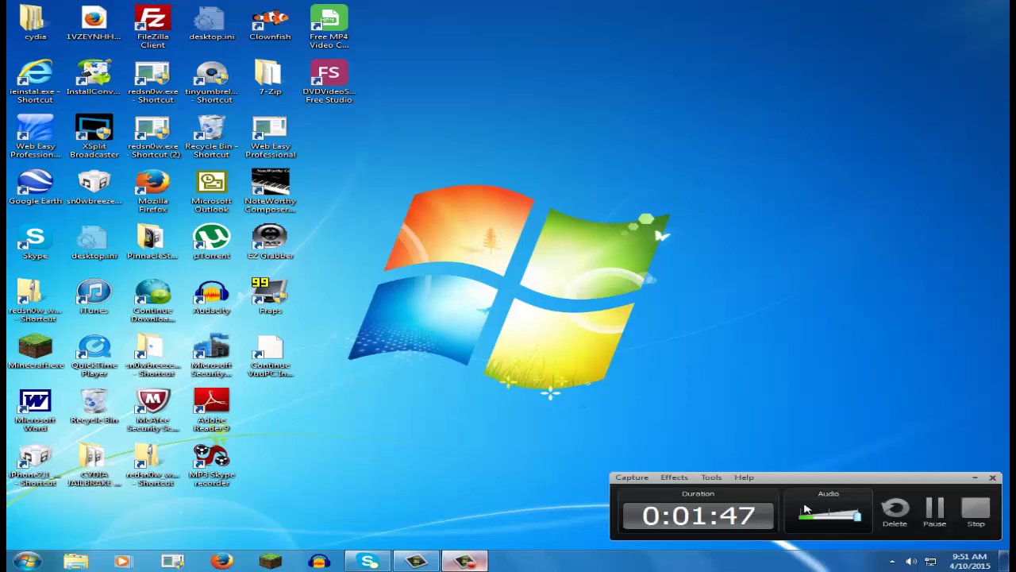
pyautogui.click(975, 478)
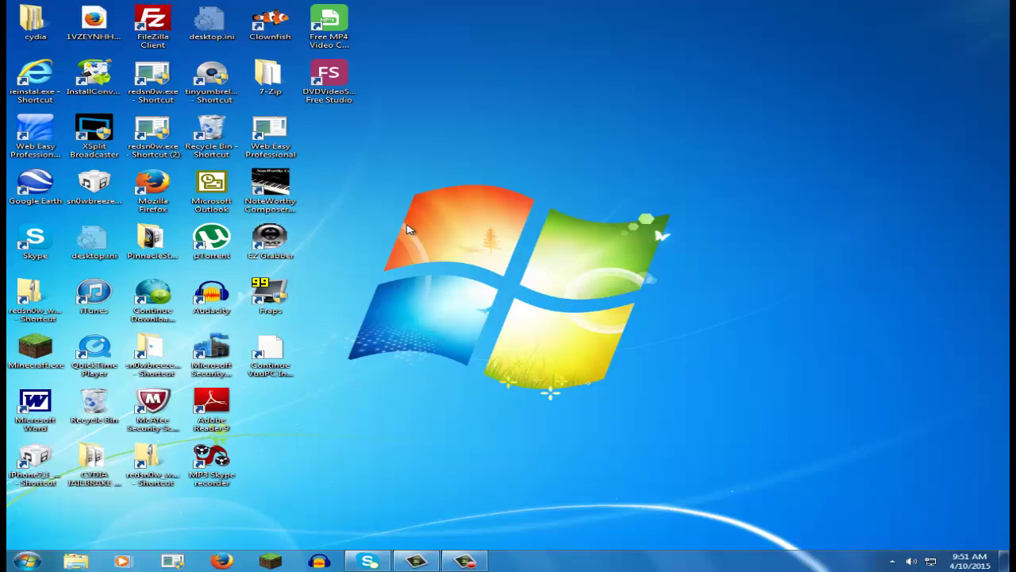
# Launch EZ Grabber and open the record format and save folder settings in its setup
pyautogui.doubleClick(290, 243)
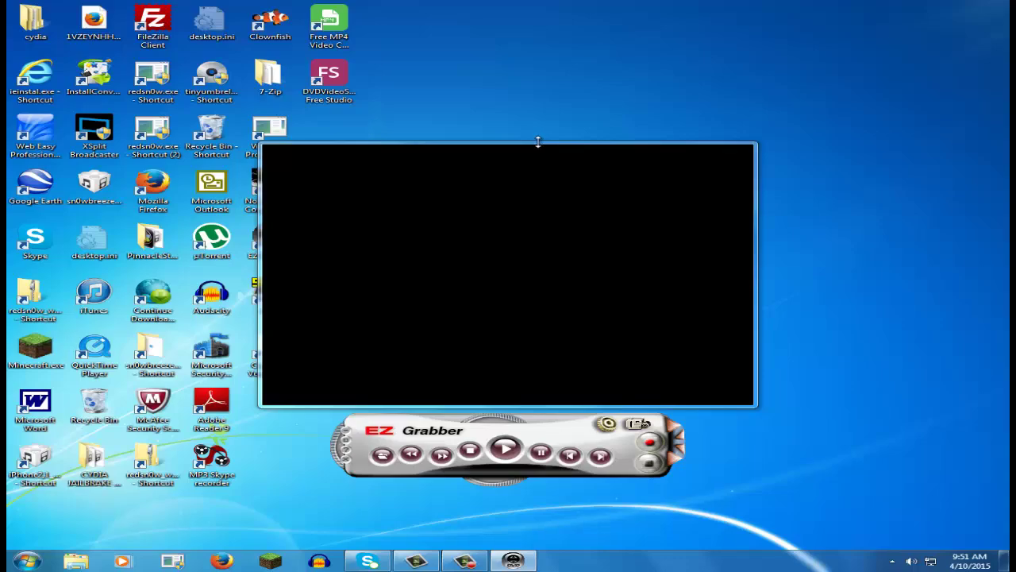
pyautogui.click(607, 425)
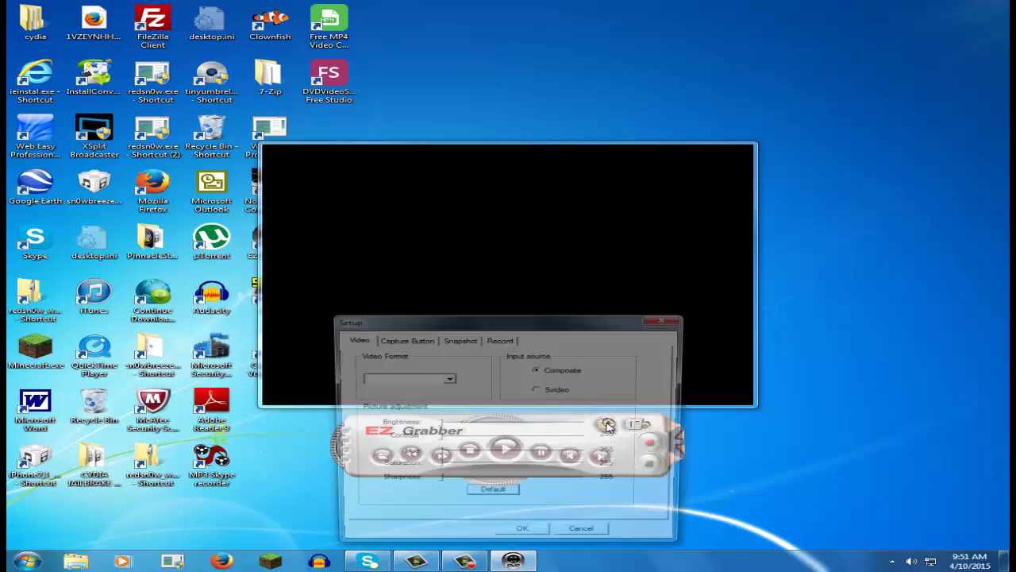
pyautogui.moveTo(536, 323); pyautogui.dragTo(542, 181)
pyautogui.click(422, 199)
pyautogui.click(505, 197)
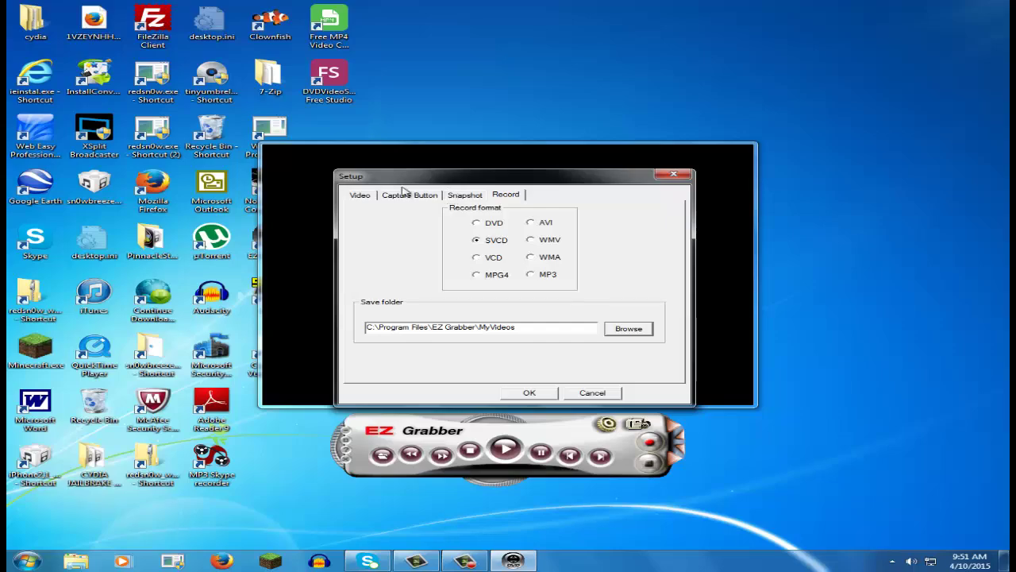
# Try the MPG4 record format and set the format back to SVCD
pyautogui.moveTo(501, 179); pyautogui.dragTo(502, 166)
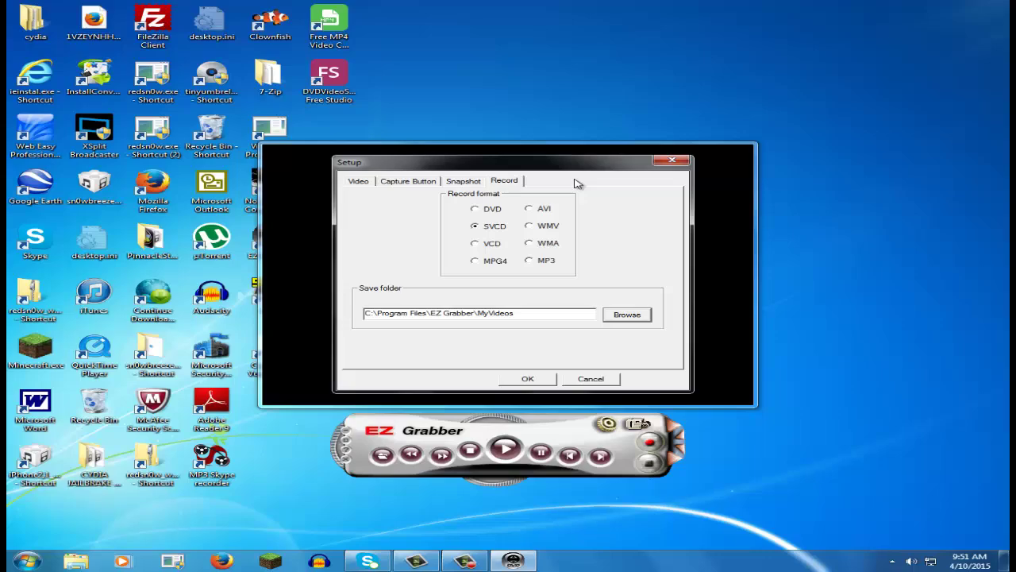
pyautogui.moveTo(633, 168)
pyautogui.mouseDown()
pyautogui.moveTo(616, 174)
pyautogui.moveTo(667, 168)
pyautogui.moveTo(647, 170)
pyautogui.mouseUp()
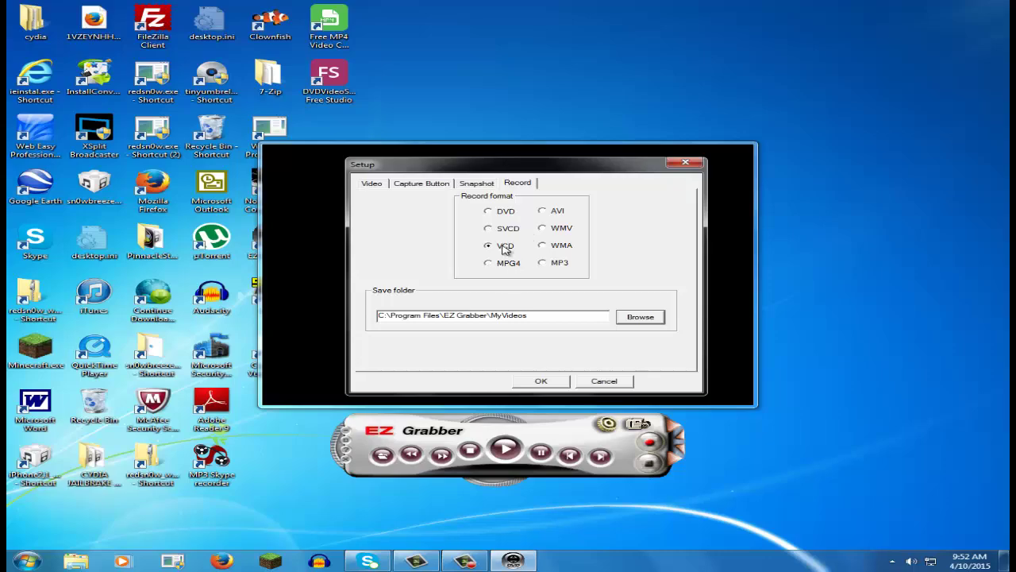
pyautogui.click(489, 264)
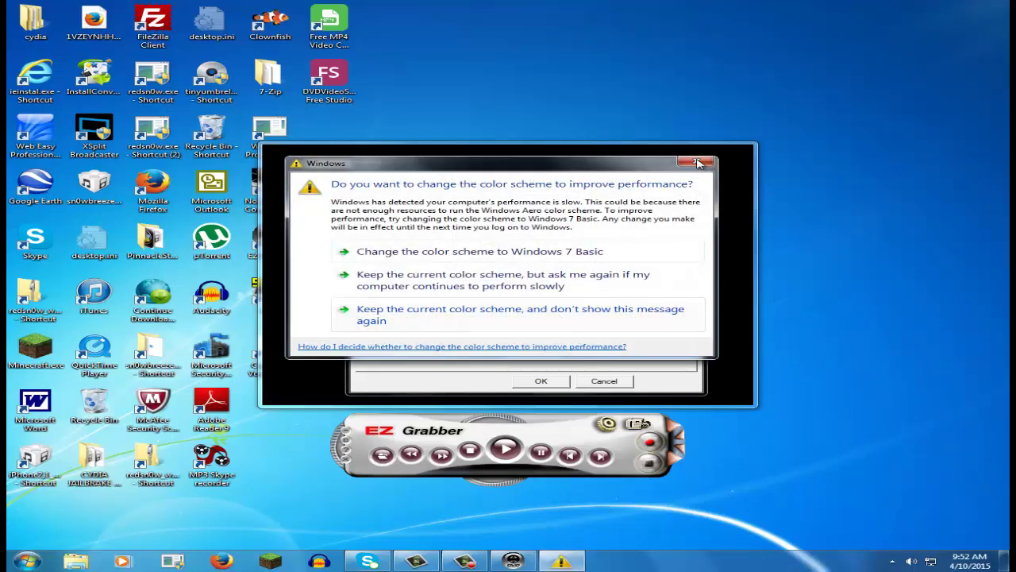
pyautogui.click(534, 278)
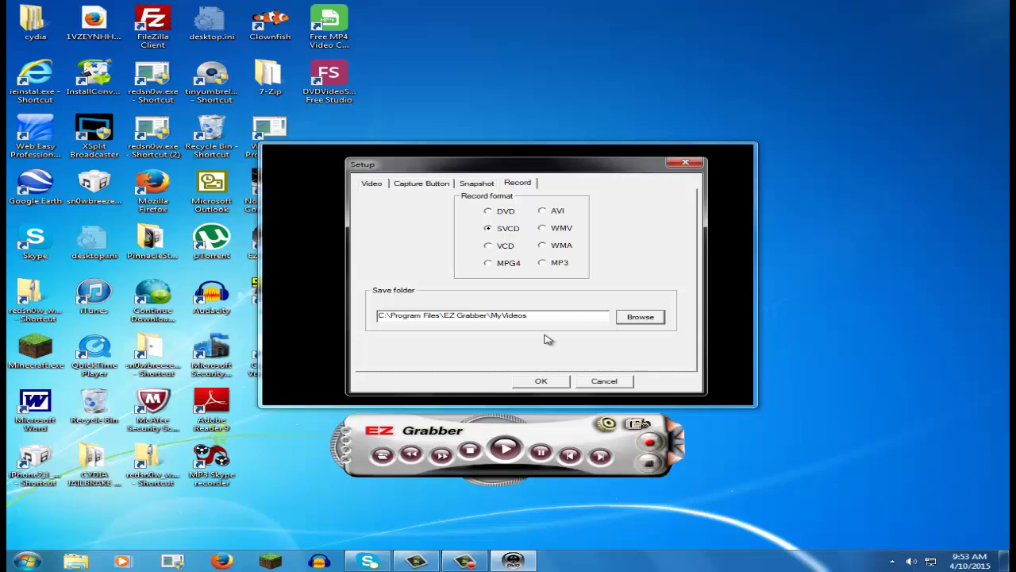
# Review the snapshot format, capture button and video settings in the EZ Grabber setup
pyautogui.click(478, 185)
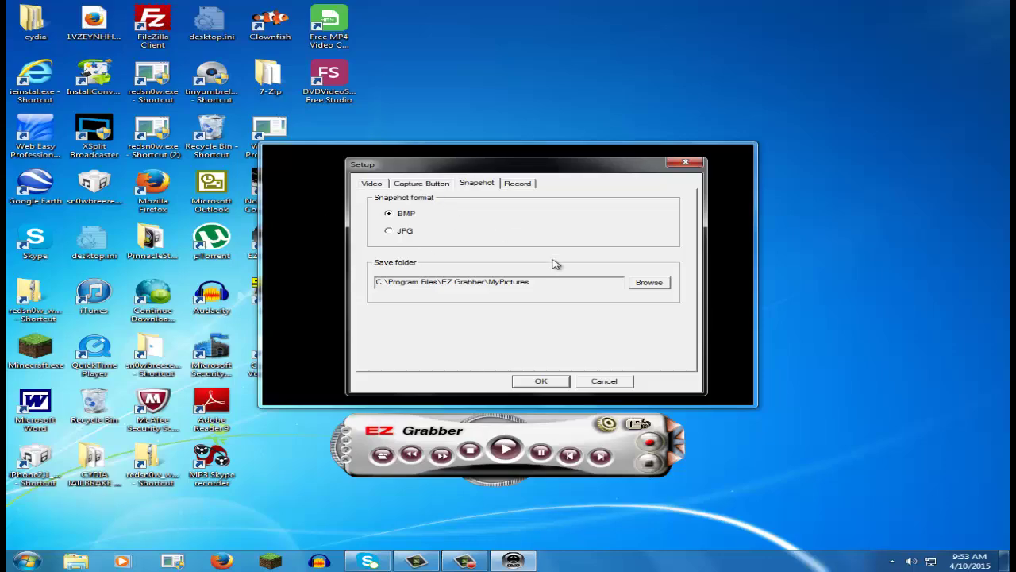
pyautogui.click(416, 184)
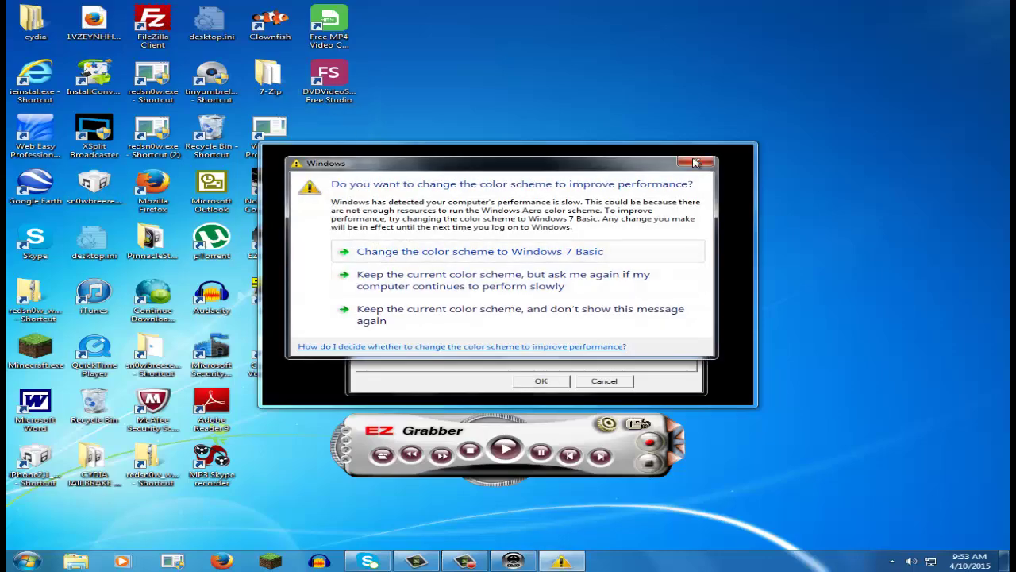
pyautogui.click(696, 162)
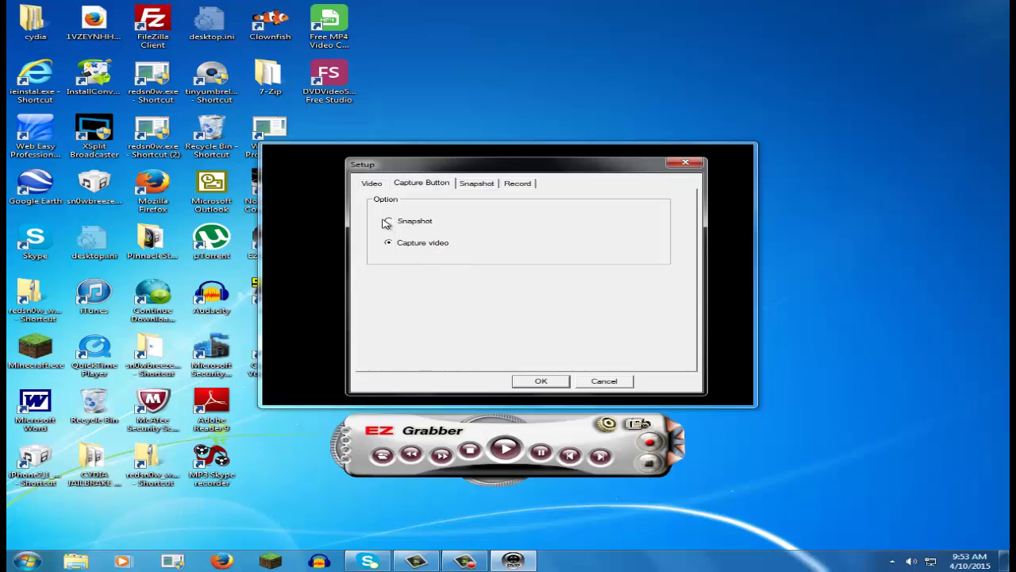
pyautogui.click(369, 184)
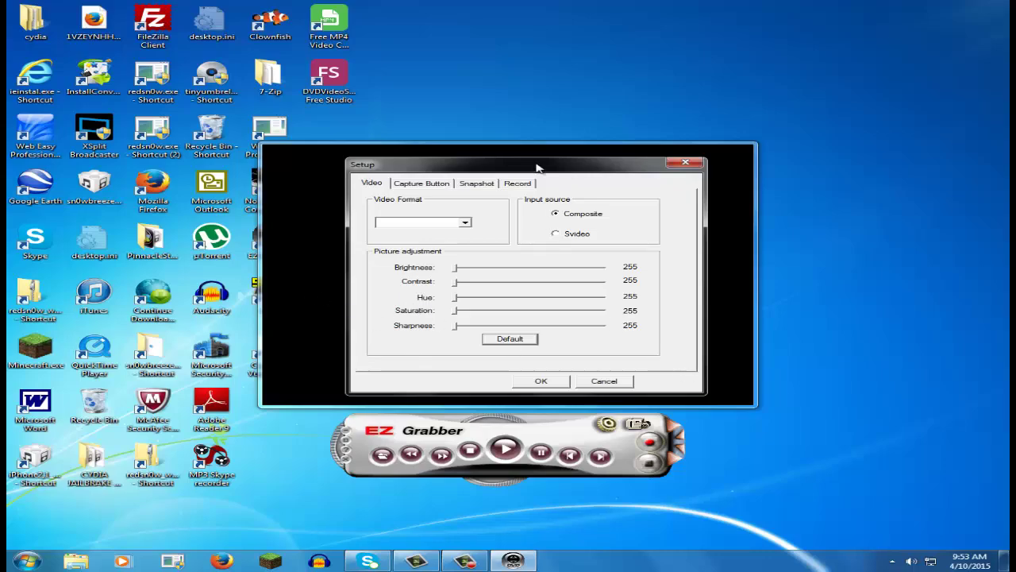
pyautogui.moveTo(537, 165); pyautogui.dragTo(502, 171)
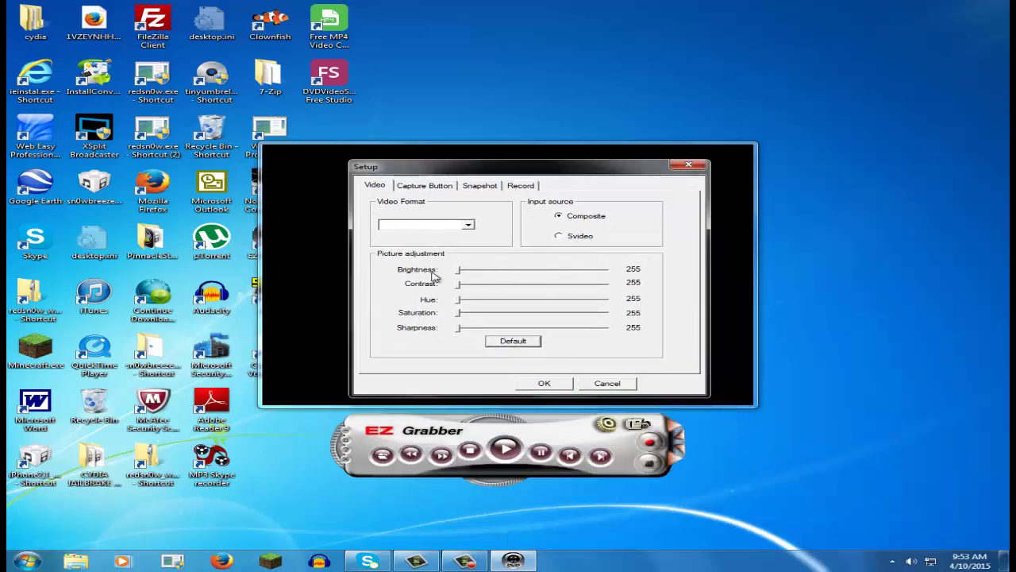
# Try the brightness and contrast adjustments, try Svideo but keep Composite as the input source, and accept the setup
pyautogui.moveTo(464, 276); pyautogui.dragTo(461, 329)
pyautogui.moveTo(460, 275)
pyautogui.mouseDown()
pyautogui.moveTo(560, 274)
pyautogui.moveTo(408, 278)
pyautogui.moveTo(451, 274)
pyautogui.mouseUp()
pyautogui.moveTo(460, 287)
pyautogui.mouseDown()
pyautogui.moveTo(563, 288)
pyautogui.moveTo(449, 289)
pyautogui.mouseUp()
pyautogui.click(561, 235)
pyautogui.click(568, 216)
pyautogui.click(545, 384)
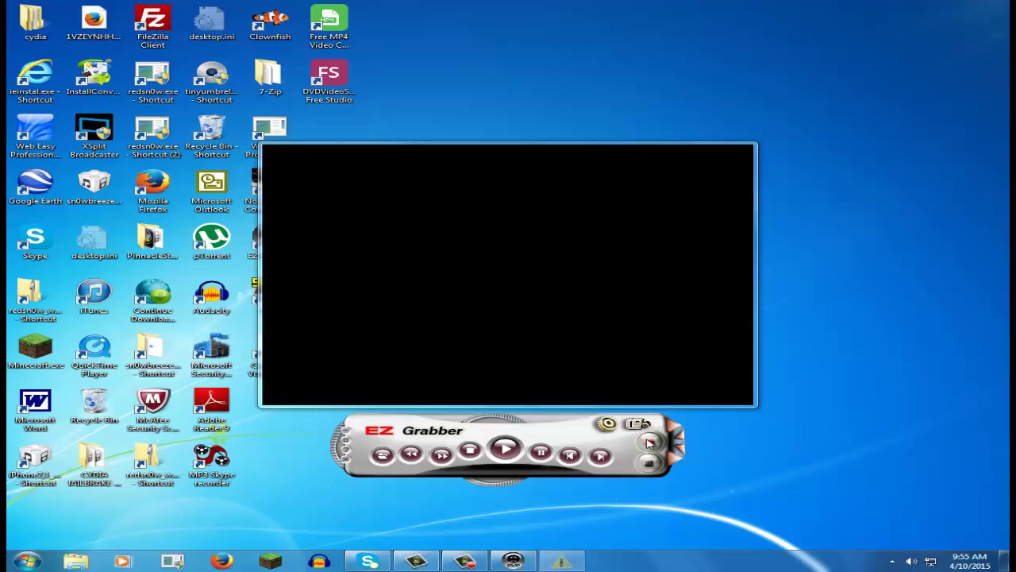
pyautogui.click(696, 163)
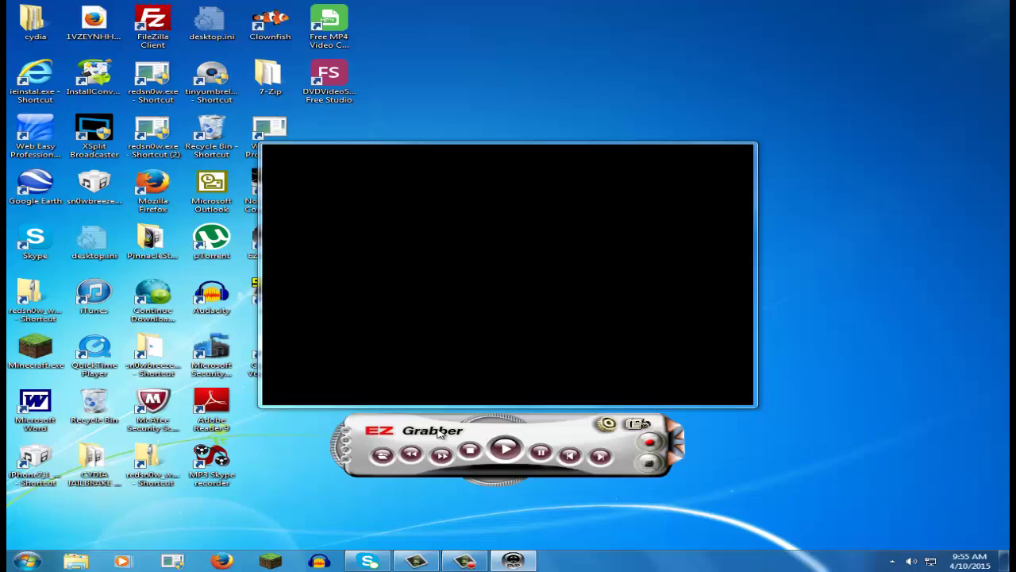
# Reopen the EZ Grabber setup to check the video settings and close it without changes
pyautogui.click(606, 423)
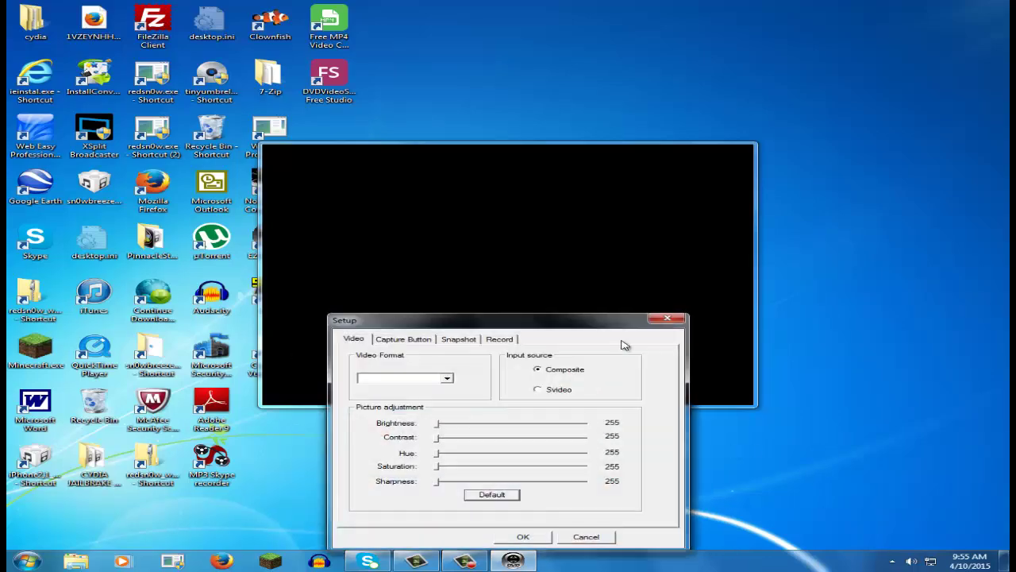
pyautogui.click(677, 319)
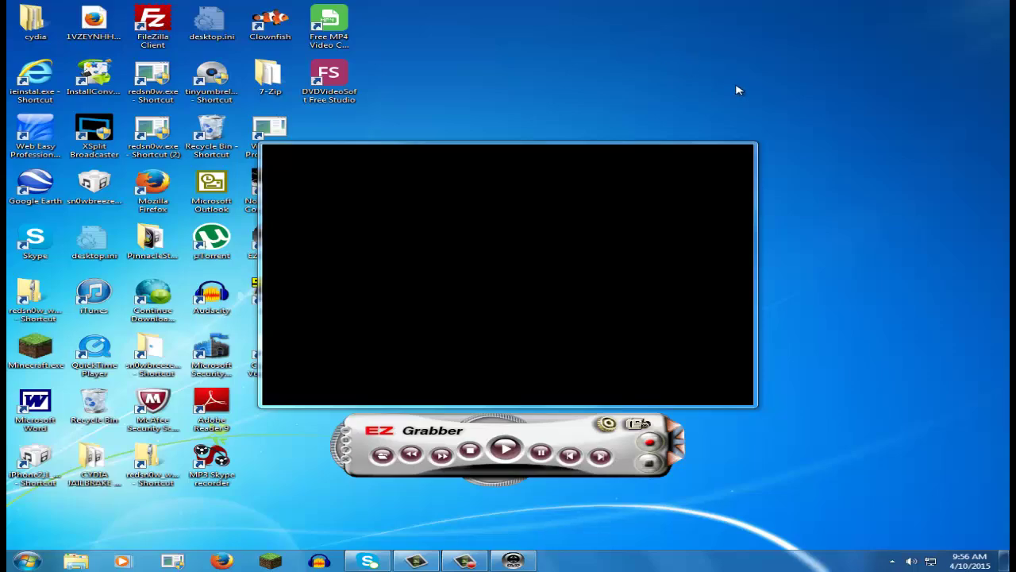
pyautogui.click(331, 32)
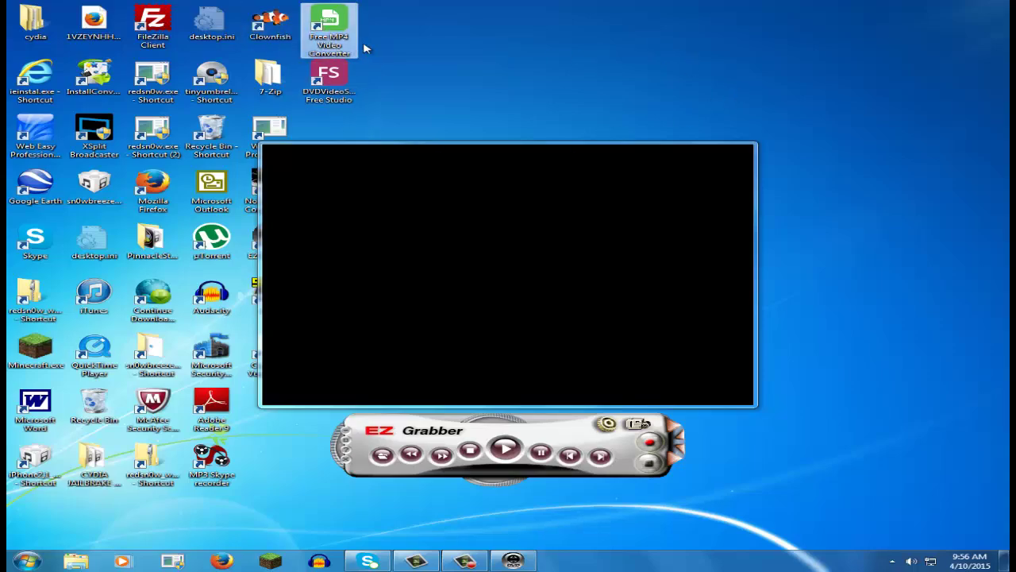
pyautogui.click(486, 70)
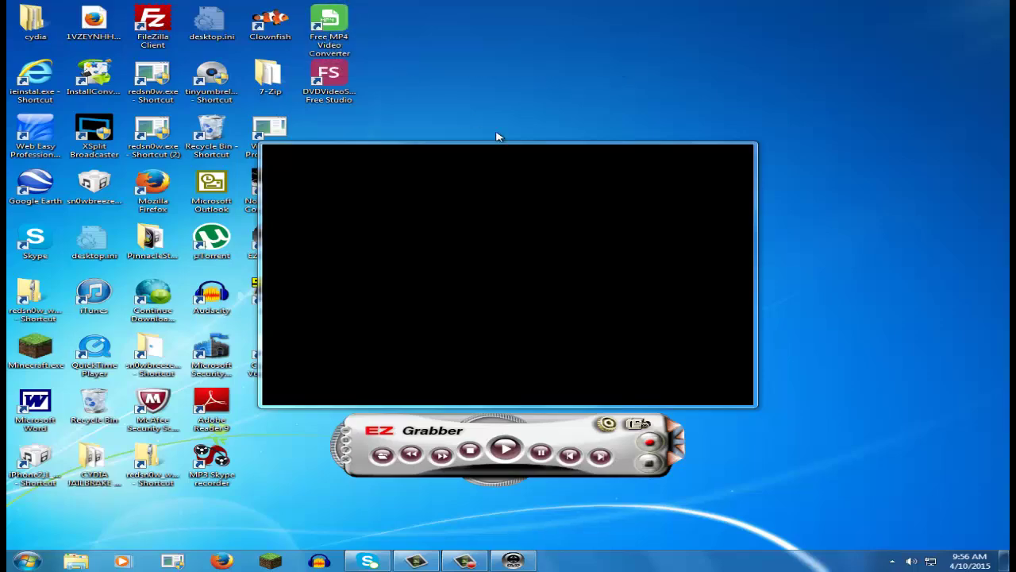
# Browse the recordings in MyVideos, play TWILIGHT PT 11.MPG, and close EZ Grabber
pyautogui.click(382, 456)
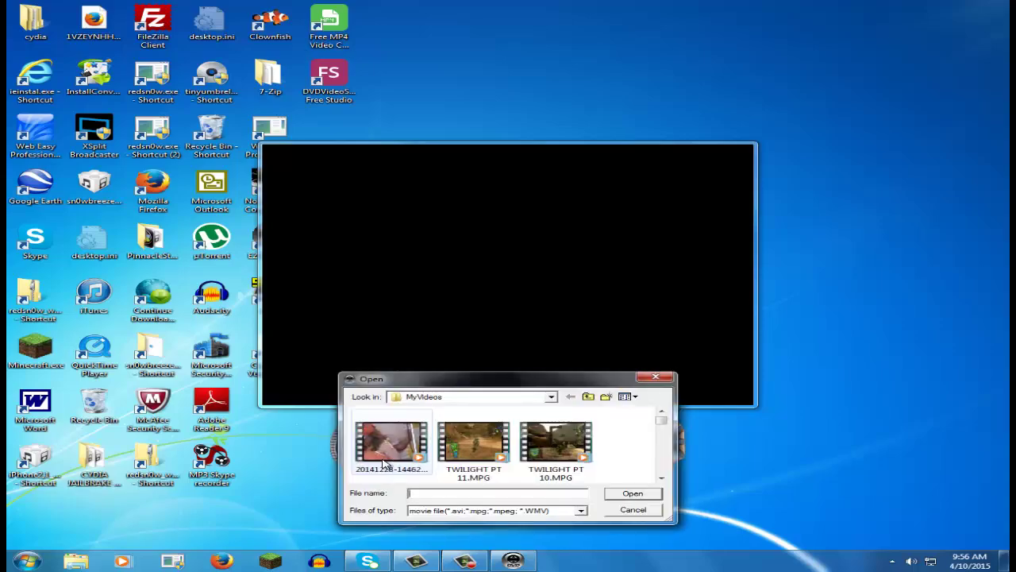
pyautogui.moveTo(529, 378); pyautogui.dragTo(557, 222)
pyautogui.scroll(-1, 690, 267)
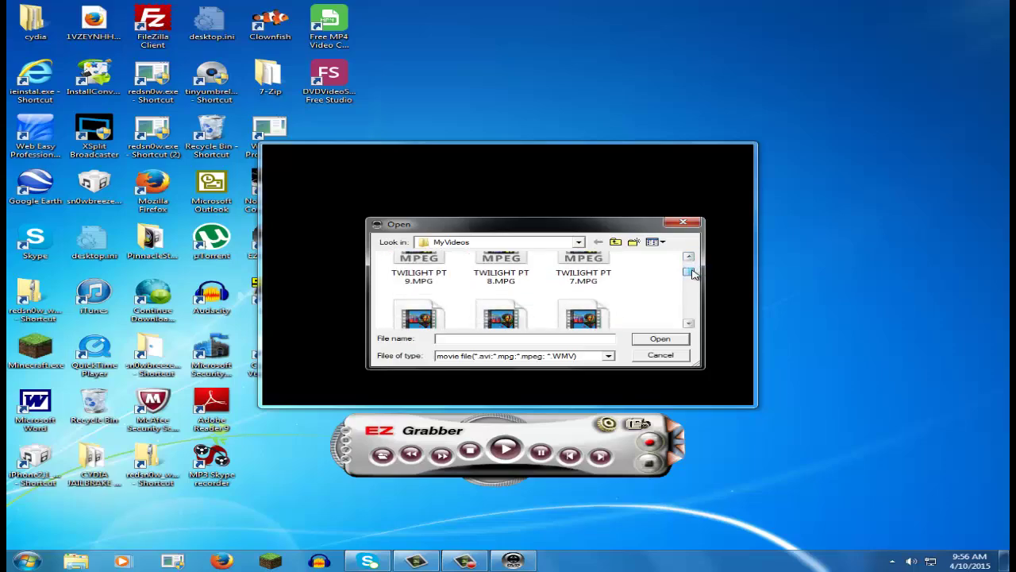
pyautogui.scroll(-1, 692, 270)
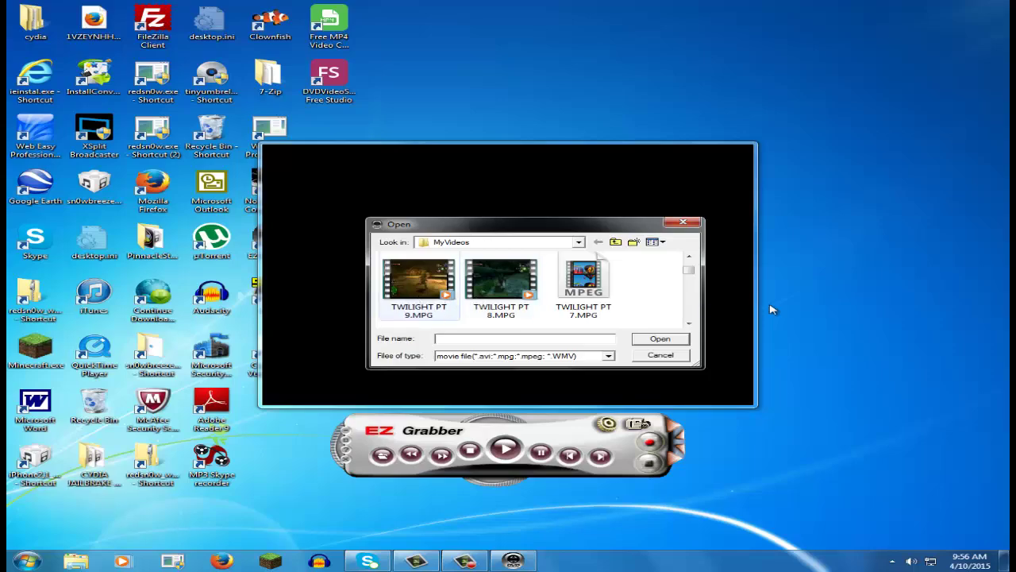
pyautogui.moveTo(692, 274); pyautogui.dragTo(691, 279)
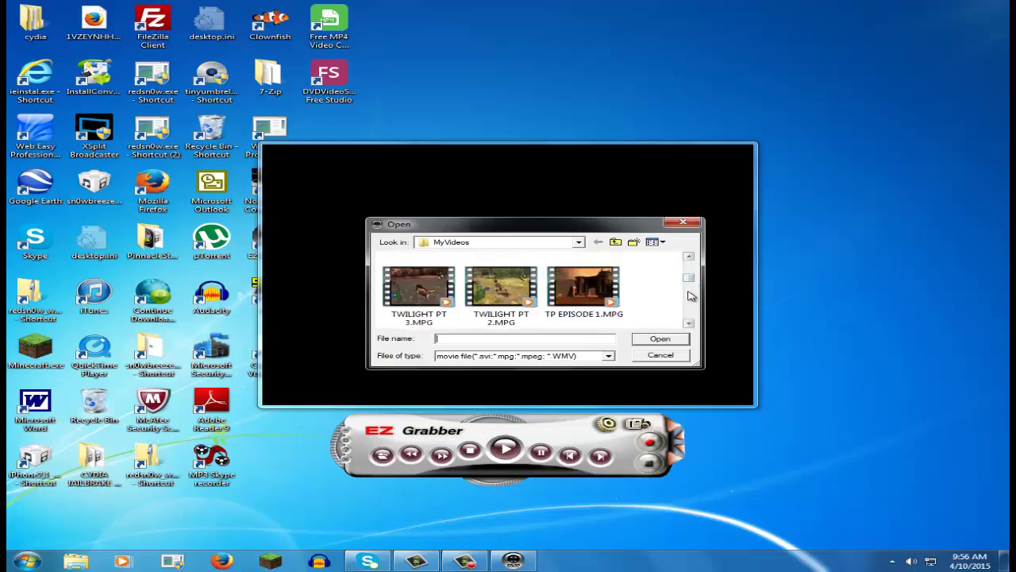
pyautogui.moveTo(692, 283); pyautogui.dragTo(691, 269)
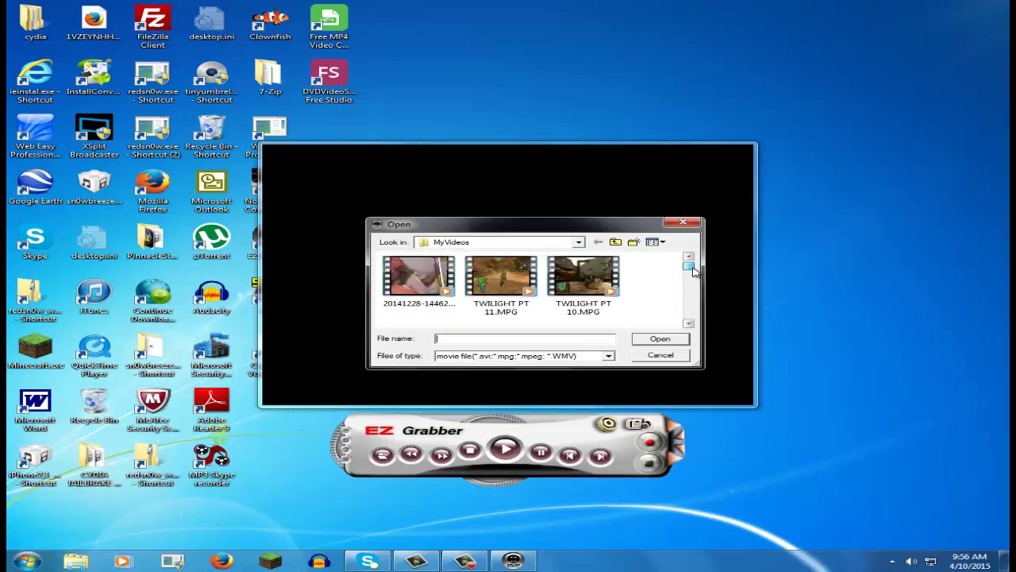
pyautogui.doubleClick(517, 295)
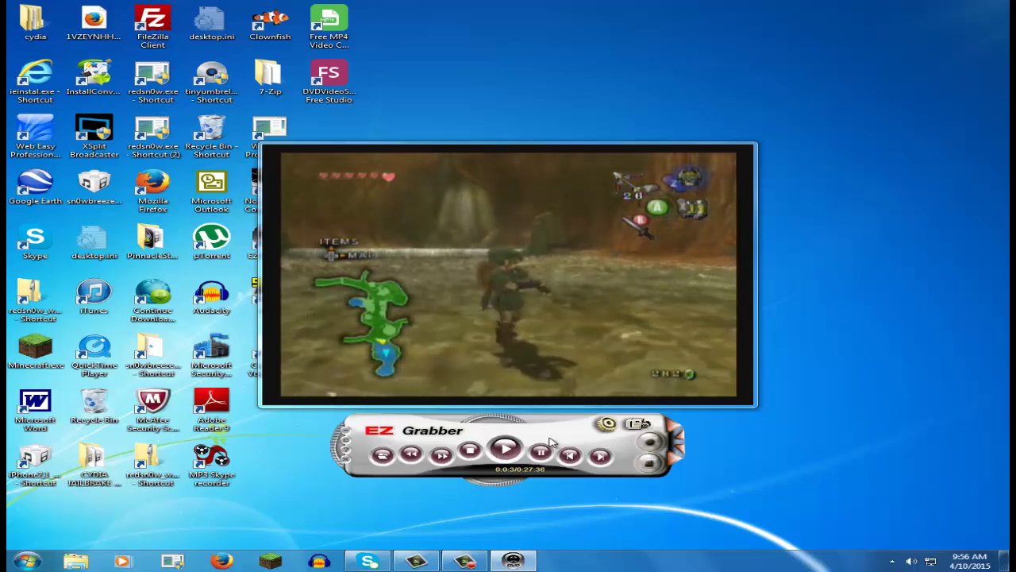
pyautogui.click(346, 463)
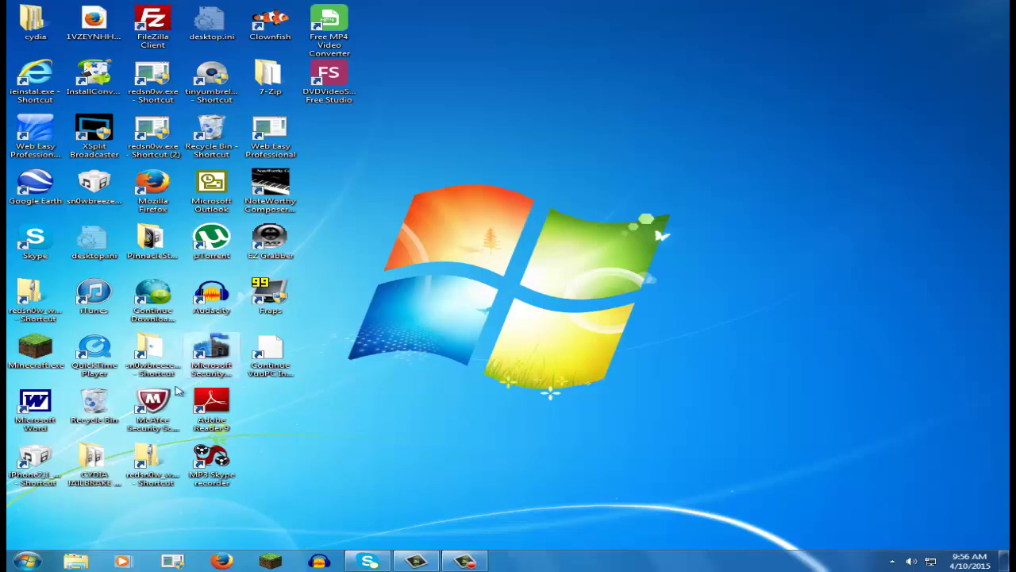
# Launch EZ Grabber, select TWILIGHT PT 11.MPG in the MyVideos folder, and check its send-to destinations, including Documents
pyautogui.doubleClick(252, 241)
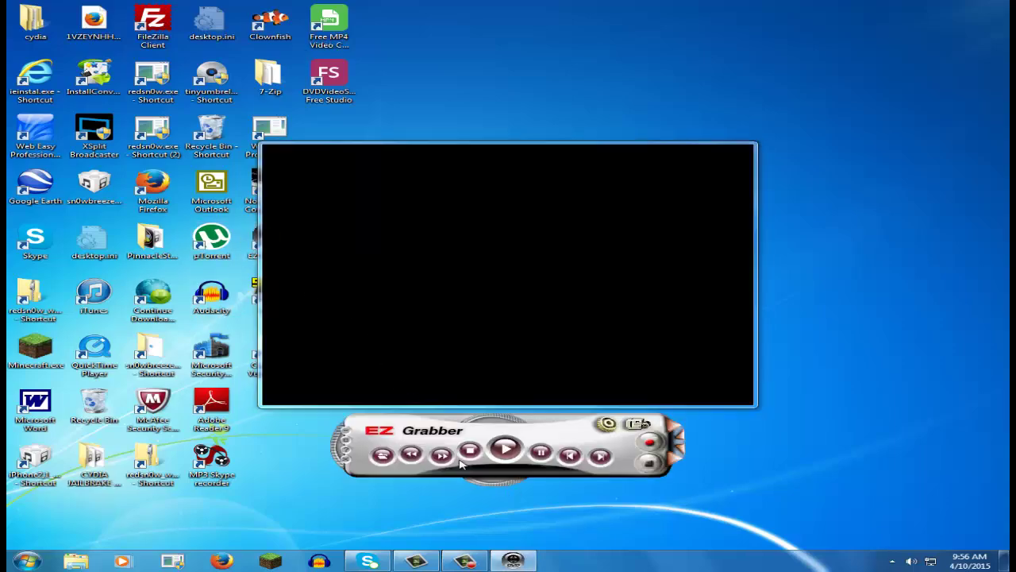
pyautogui.click(383, 456)
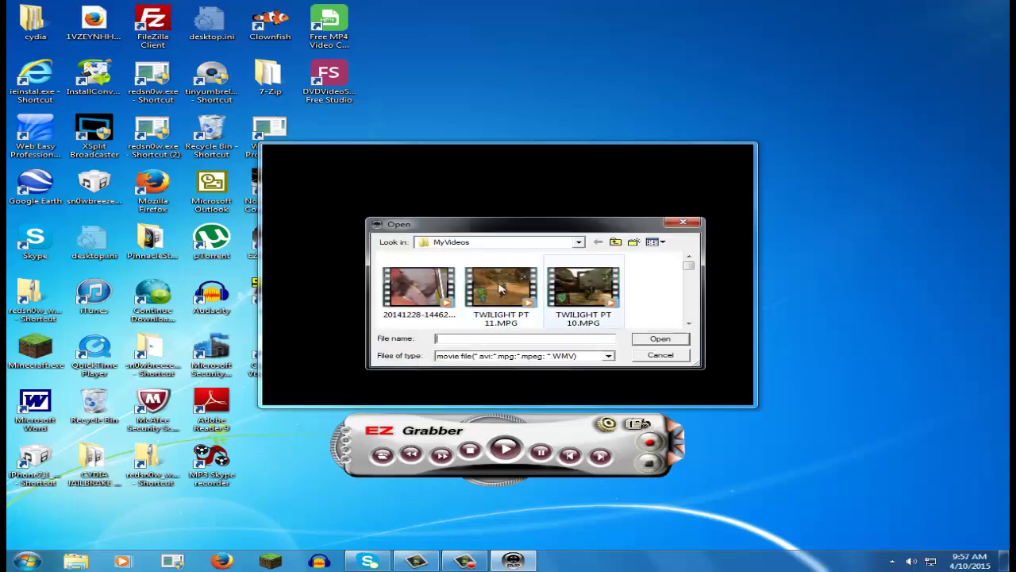
pyautogui.moveTo(536, 230); pyautogui.dragTo(535, 217)
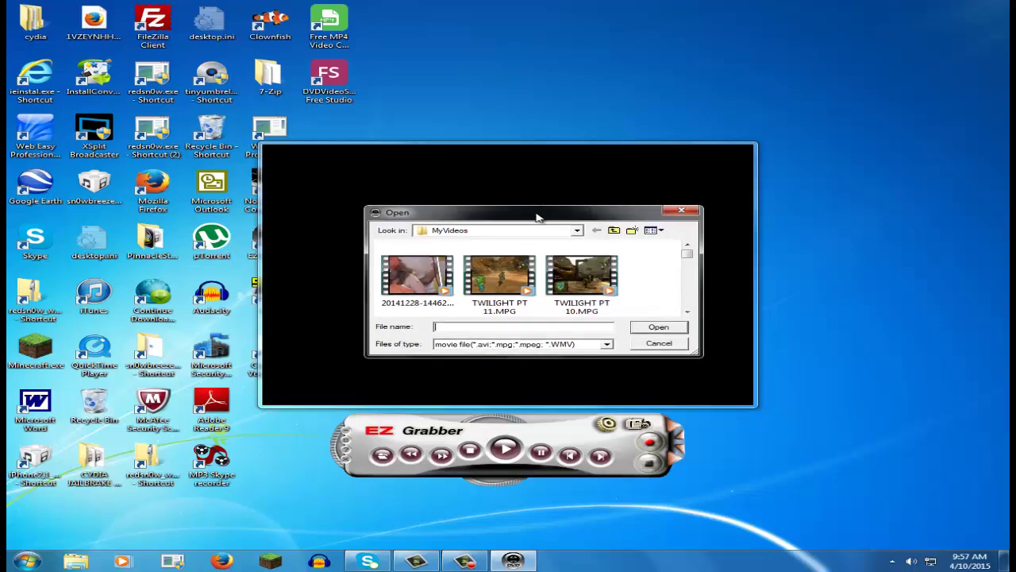
pyautogui.click(508, 275)
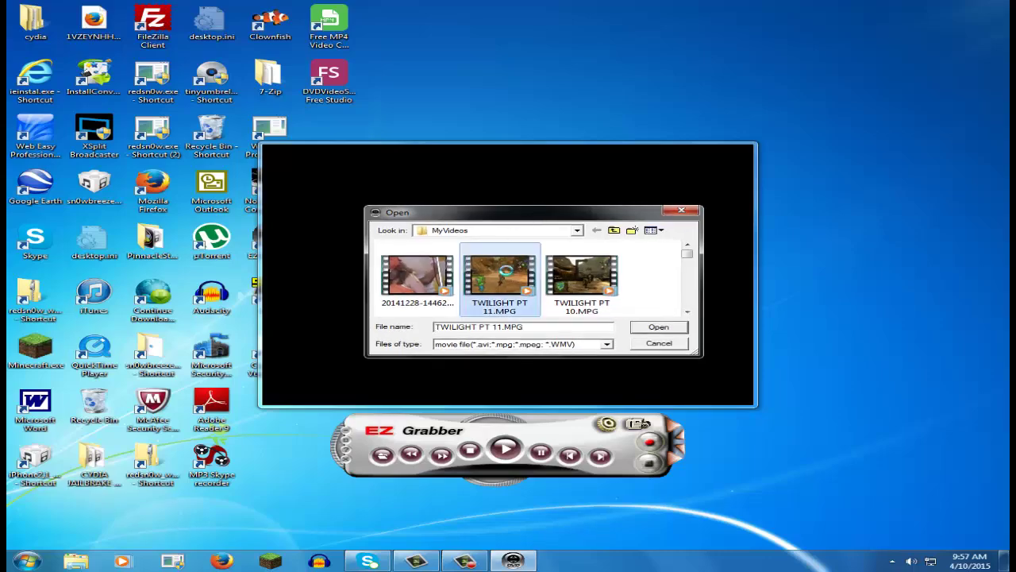
pyautogui.rightClick(508, 273)
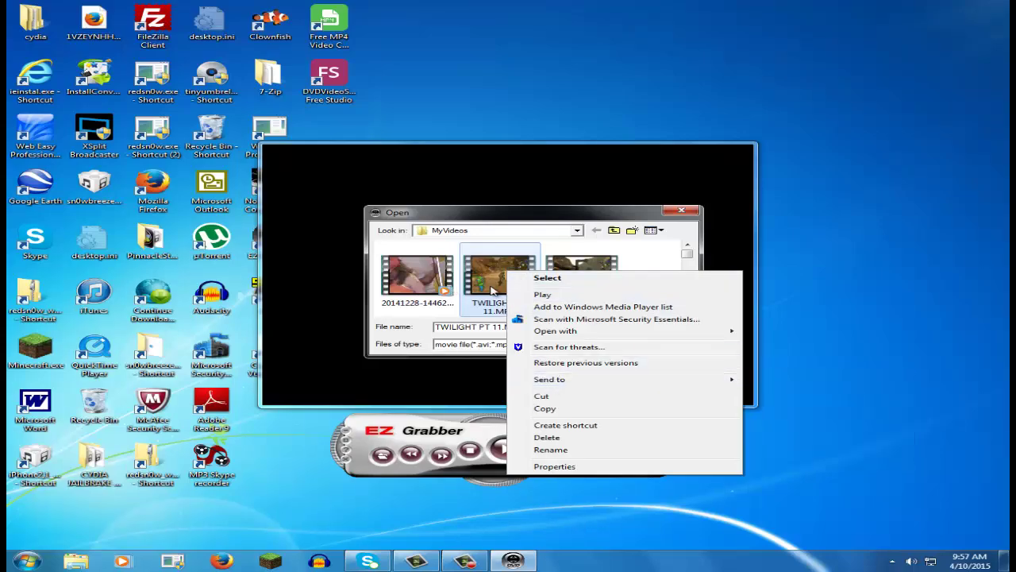
pyautogui.moveTo(630, 380)
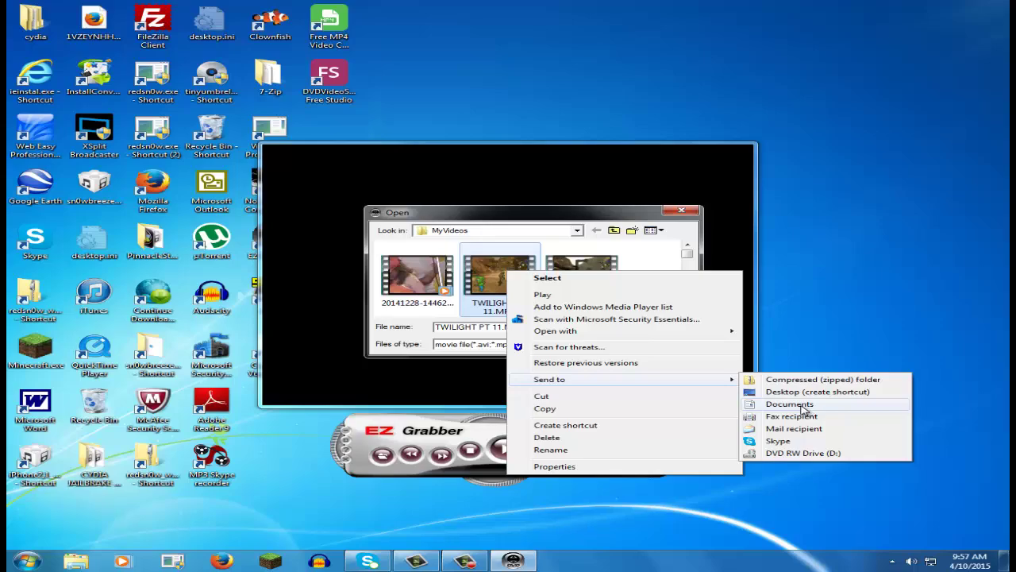
pyautogui.click(830, 324)
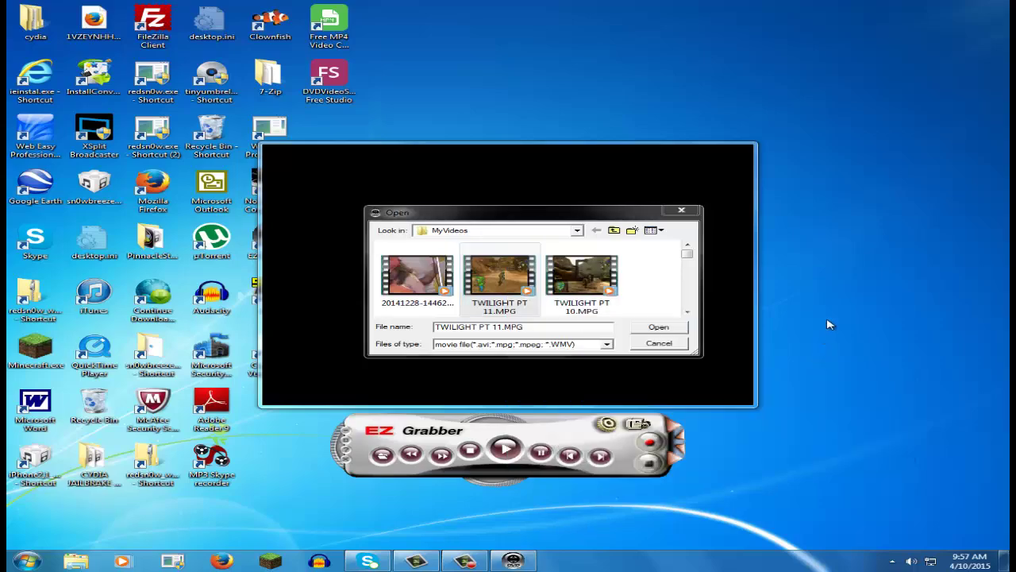
# Browse the Videos library in Windows Explorer and close the window
pyautogui.click(79, 558)
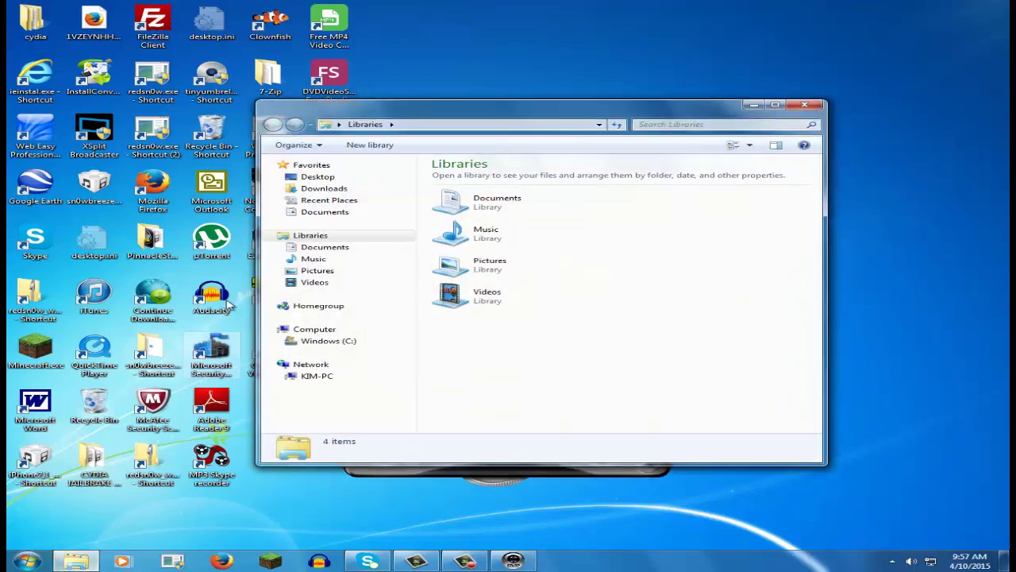
pyautogui.click(349, 282)
pyautogui.moveTo(821, 215); pyautogui.dragTo(859, 259)
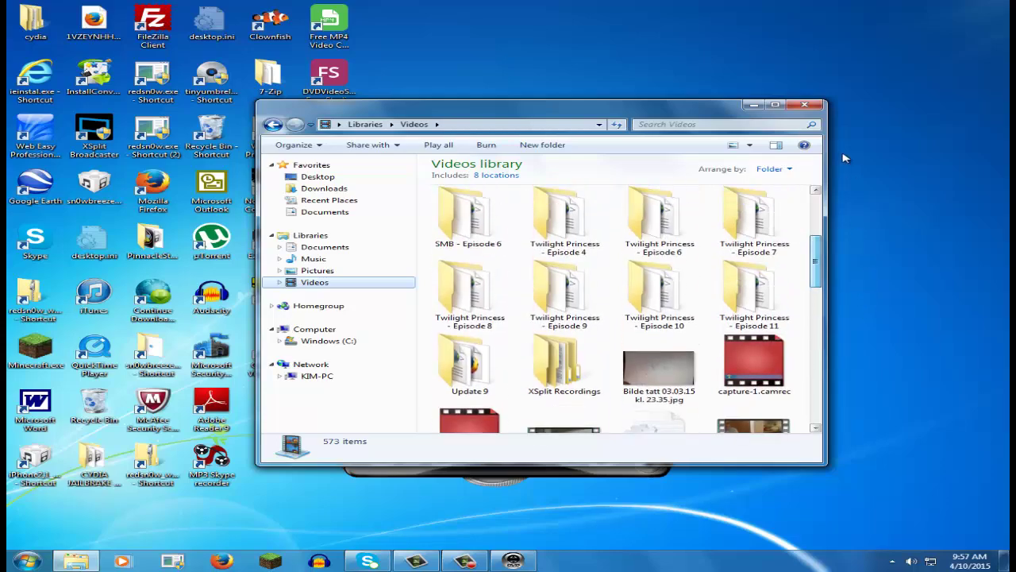
pyautogui.click(804, 104)
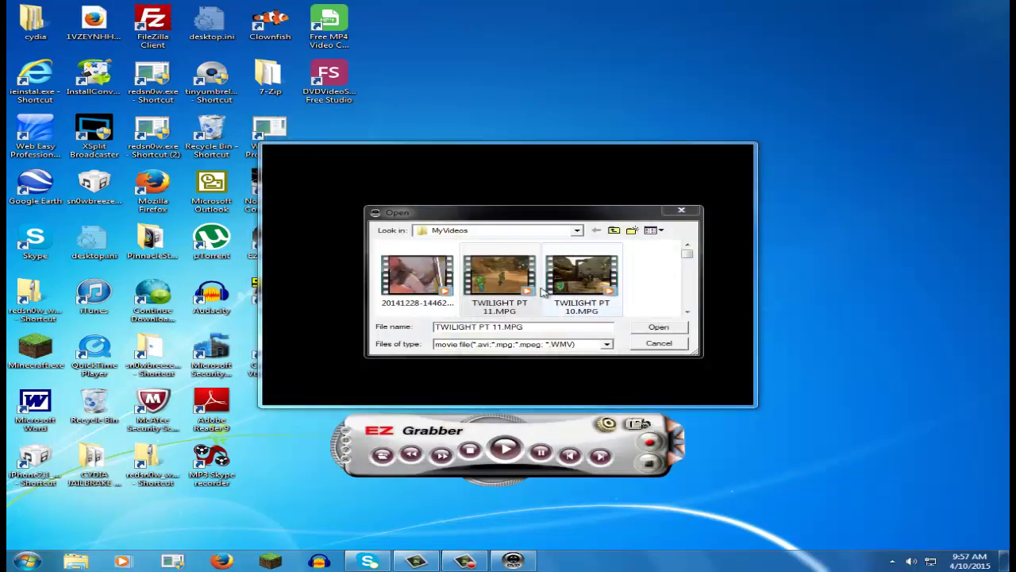
# Try to send TWILIGHT PT 11.MPG to Documents, cancel the copy, and close the MyVideos file browser
pyautogui.rightClick(503, 280)
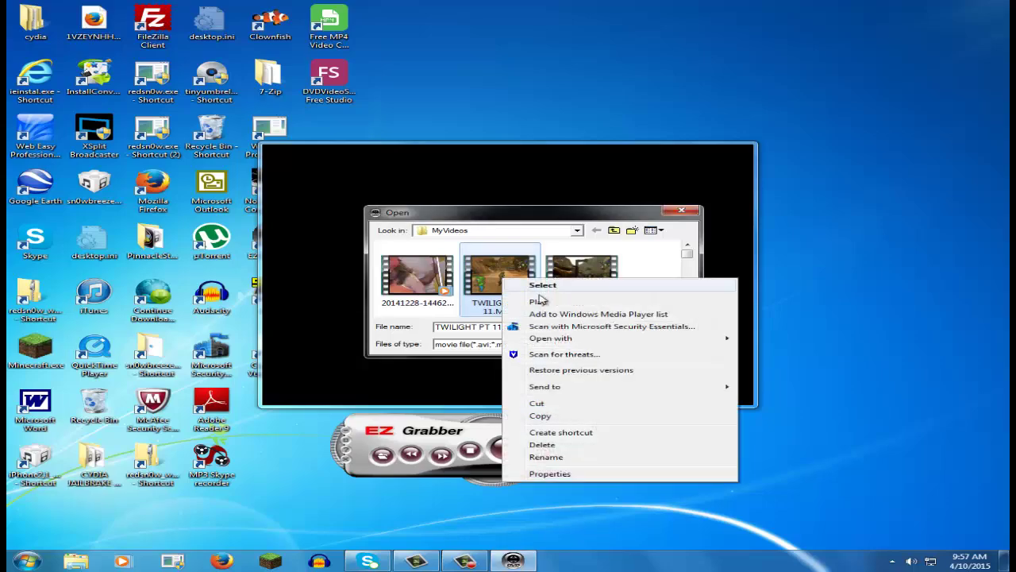
pyautogui.moveTo(603, 389)
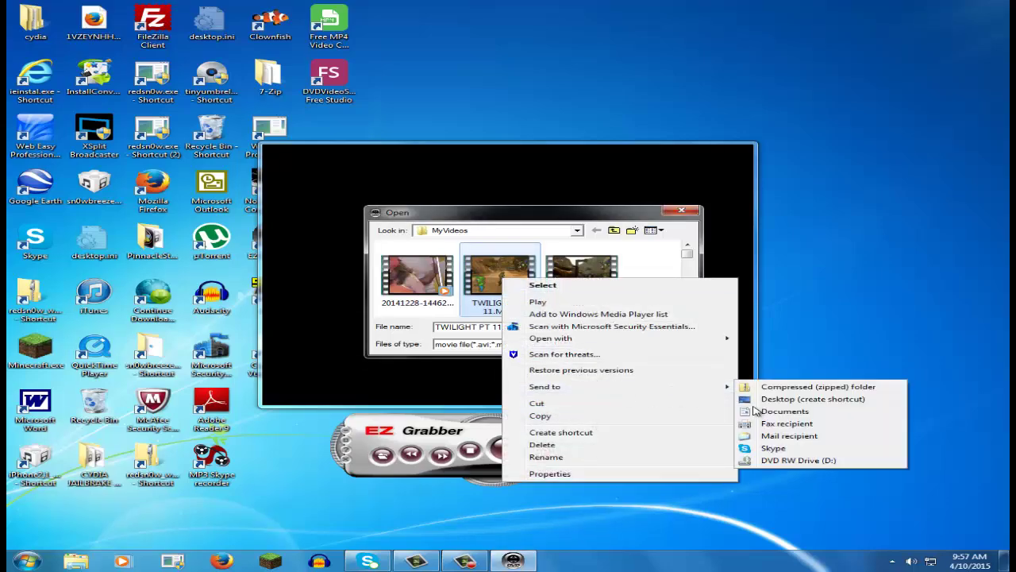
pyautogui.click(805, 412)
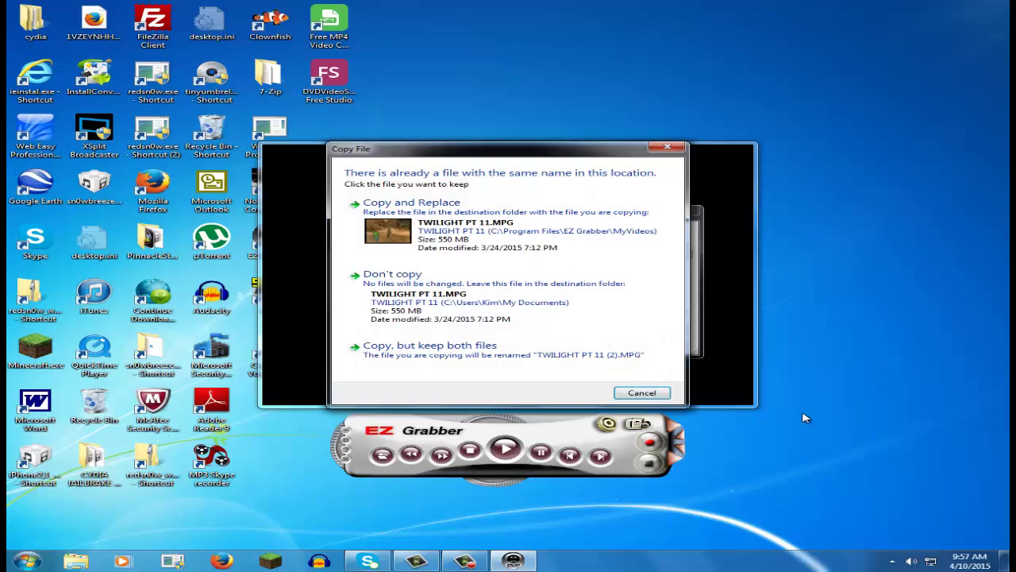
pyautogui.click(667, 146)
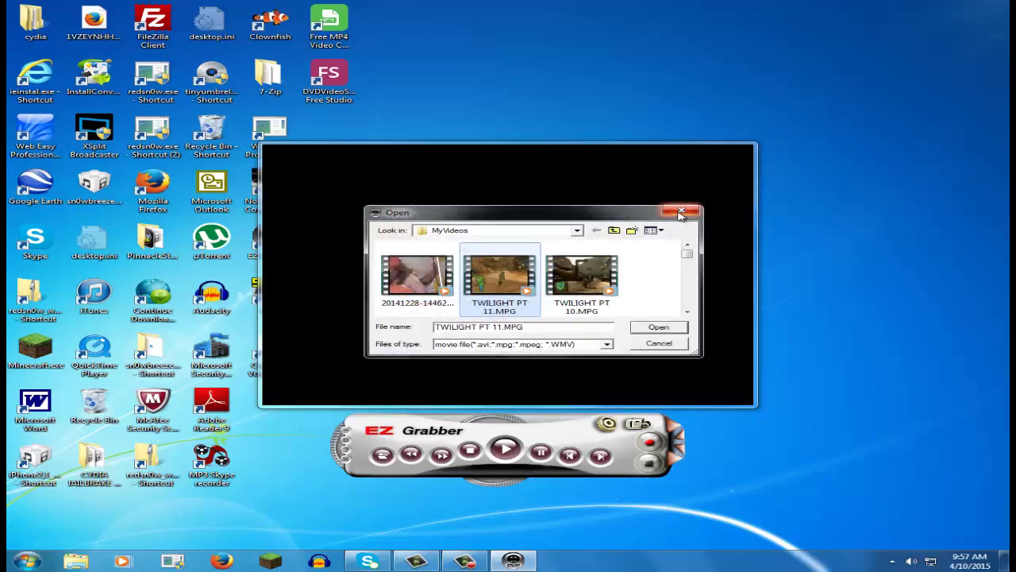
pyautogui.click(680, 213)
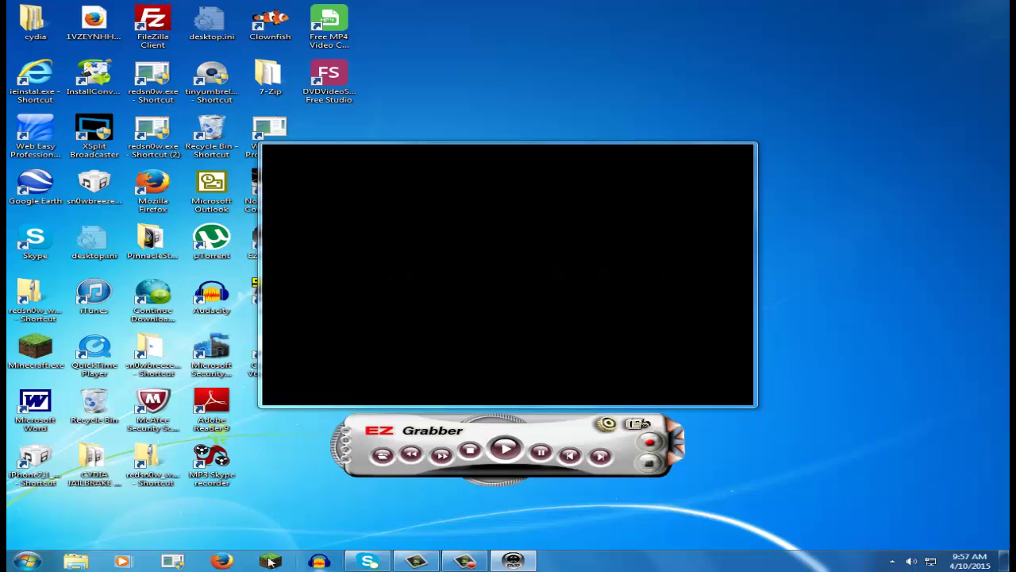
# In Windows Explorer, find TWILIGHT PT 11.MPG in the Documents library and move it to the Videos library
pyautogui.click(75, 560)
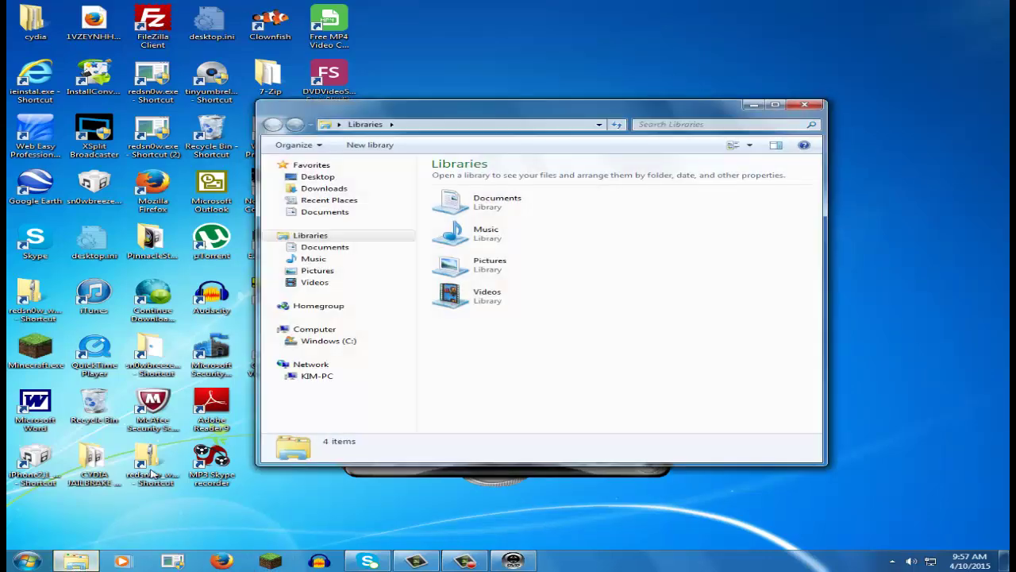
pyautogui.click(327, 247)
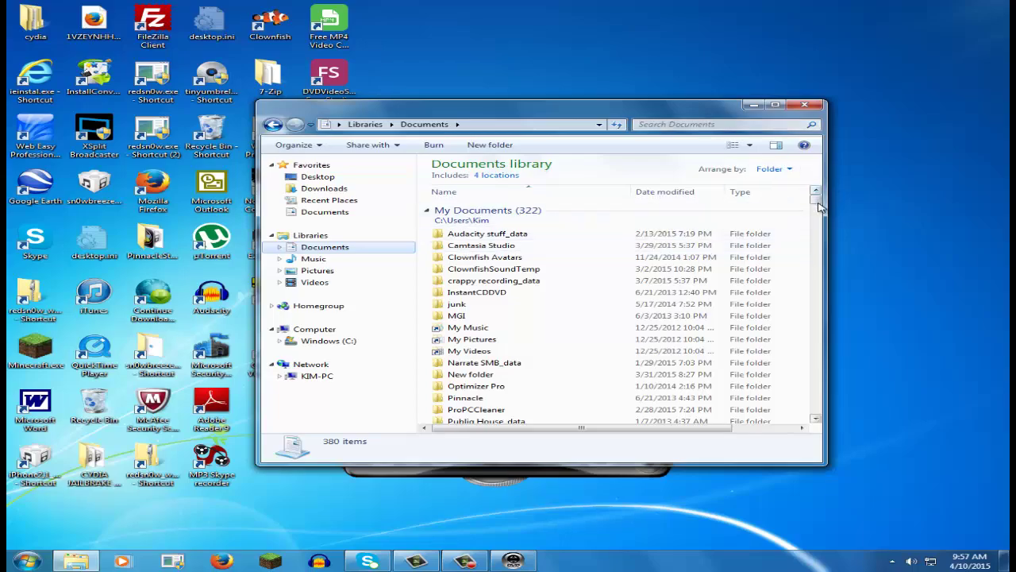
pyautogui.moveTo(820, 207); pyautogui.dragTo(850, 365)
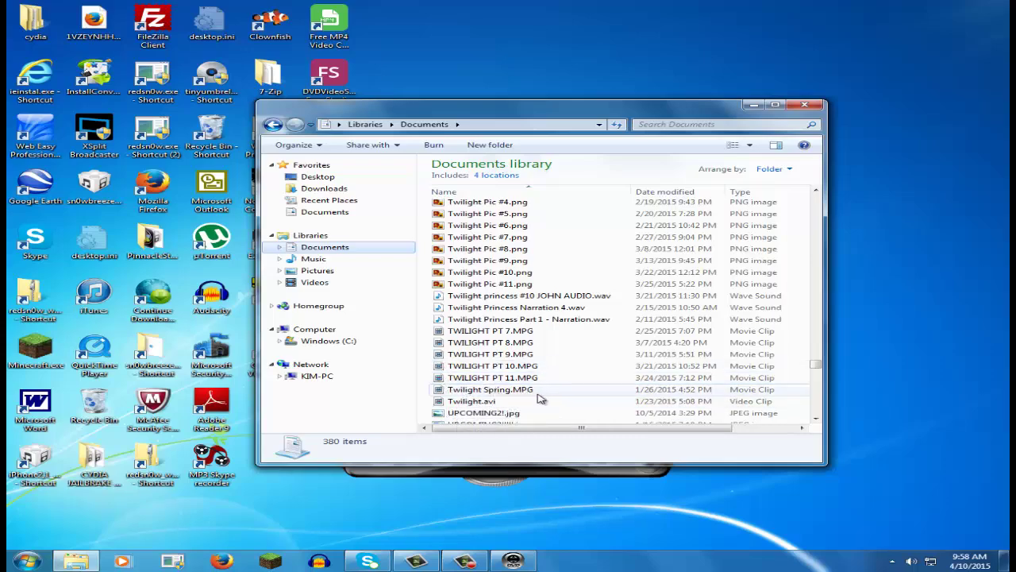
pyautogui.moveTo(497, 378); pyautogui.dragTo(351, 288)
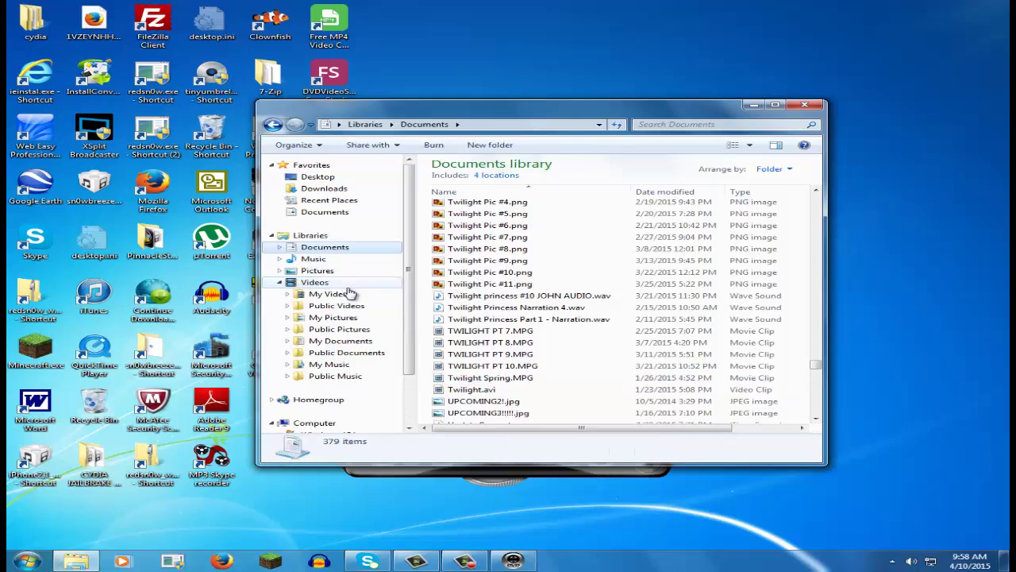
# Open the Videos library and look for the moved TWILIGHT PT 11.MPG
pyautogui.click(351, 293)
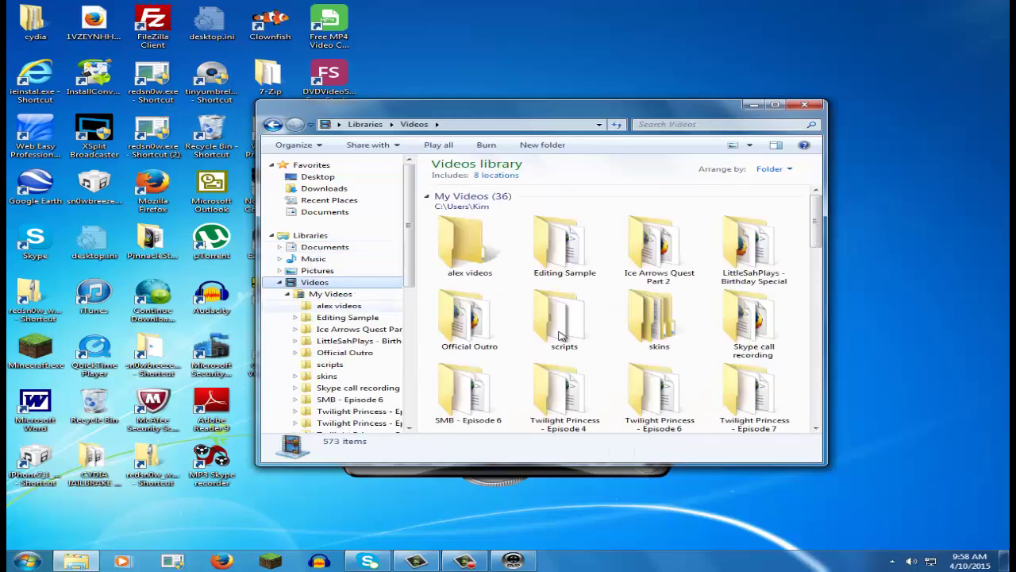
pyautogui.moveTo(817, 208); pyautogui.dragTo(826, 259)
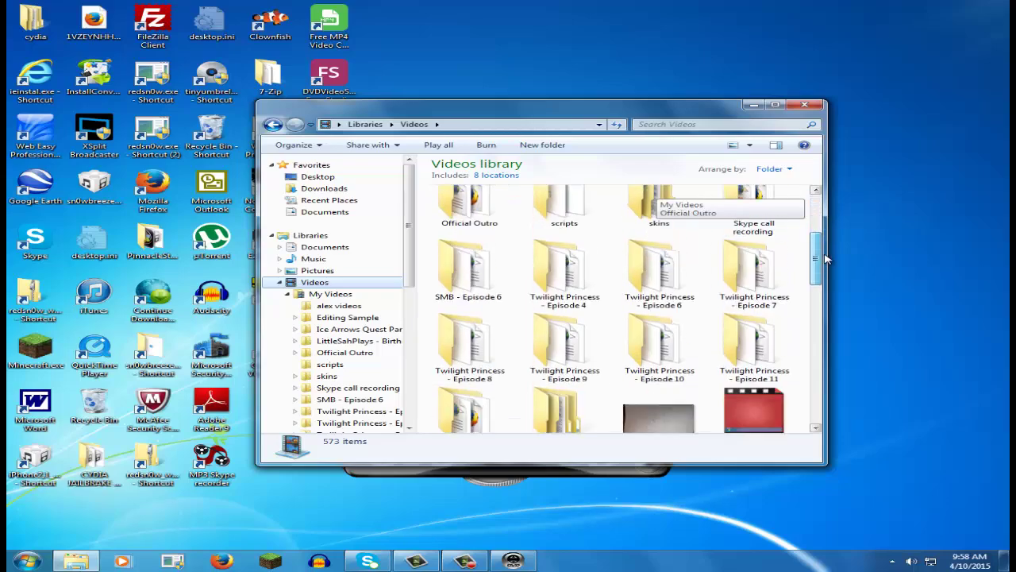
pyautogui.scroll(-5, 825, 258)
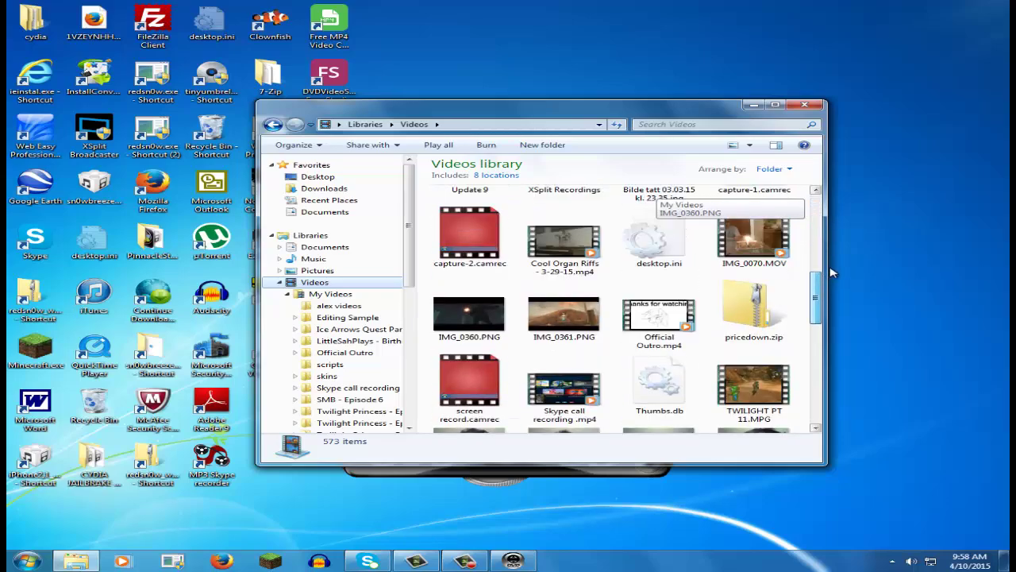
pyautogui.scroll(3, 831, 272)
# Open capture-1.camrec in Camtasia Studio and set the editing dimensions to 1280 x 720
pyautogui.click(772, 283)
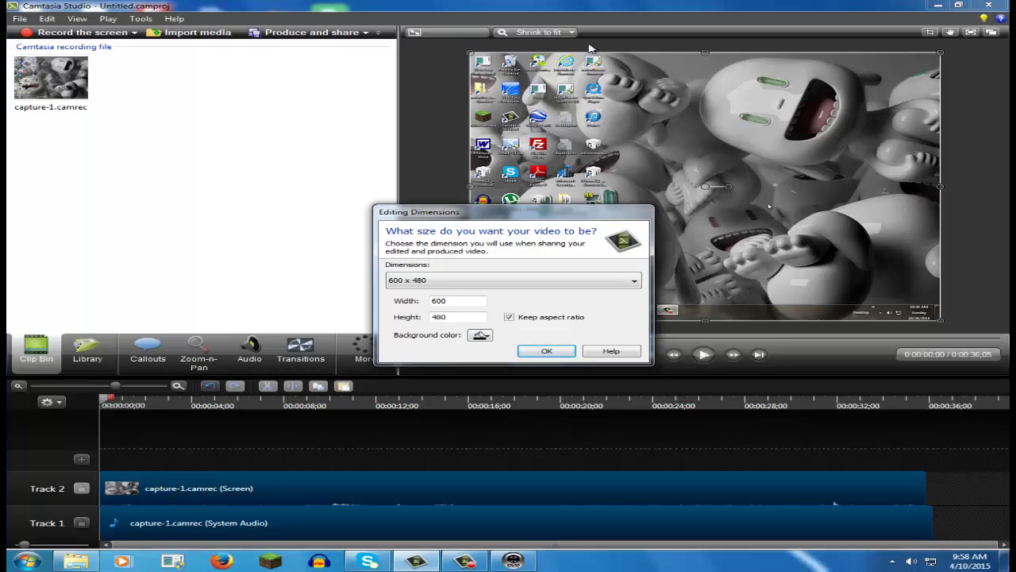
pyautogui.moveTo(536, 215); pyautogui.dragTo(558, 192)
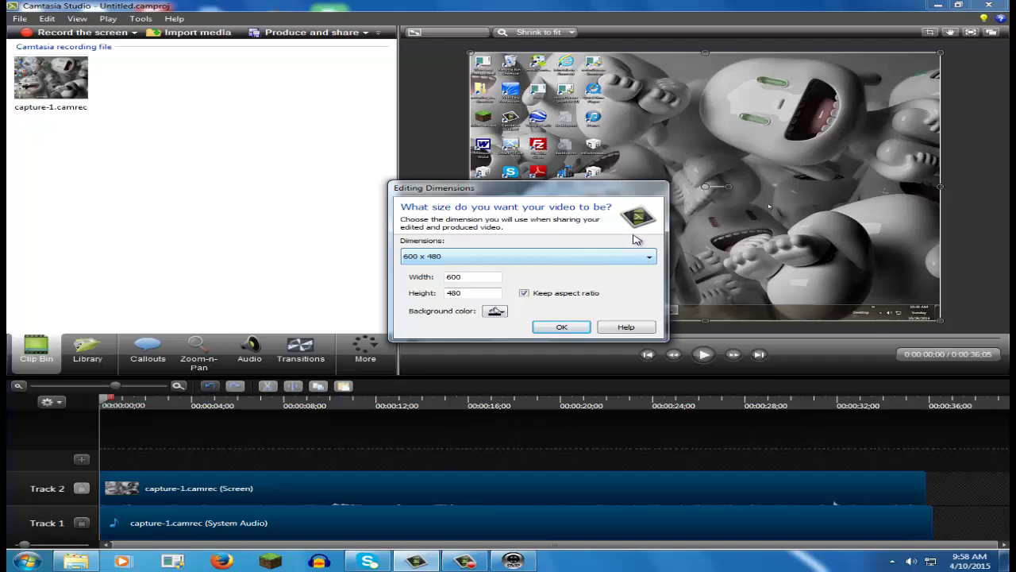
pyautogui.click(634, 331)
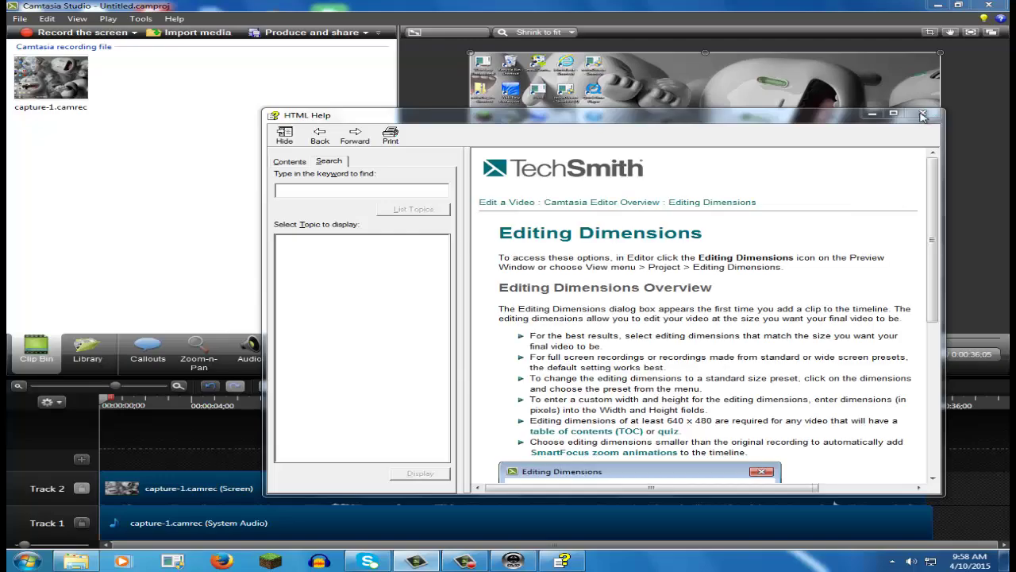
pyautogui.click(921, 114)
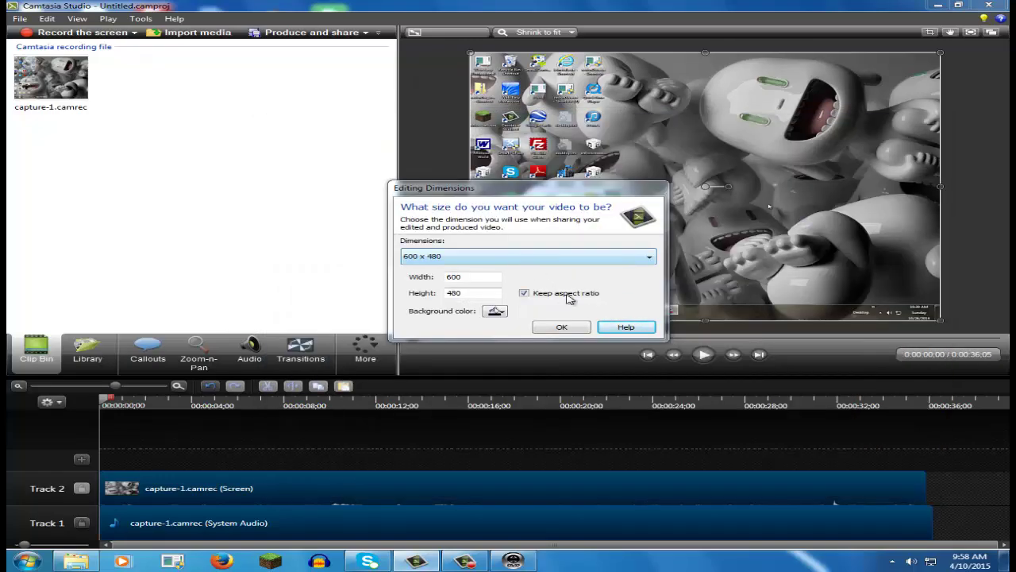
pyautogui.click(519, 257)
pyautogui.click(531, 338)
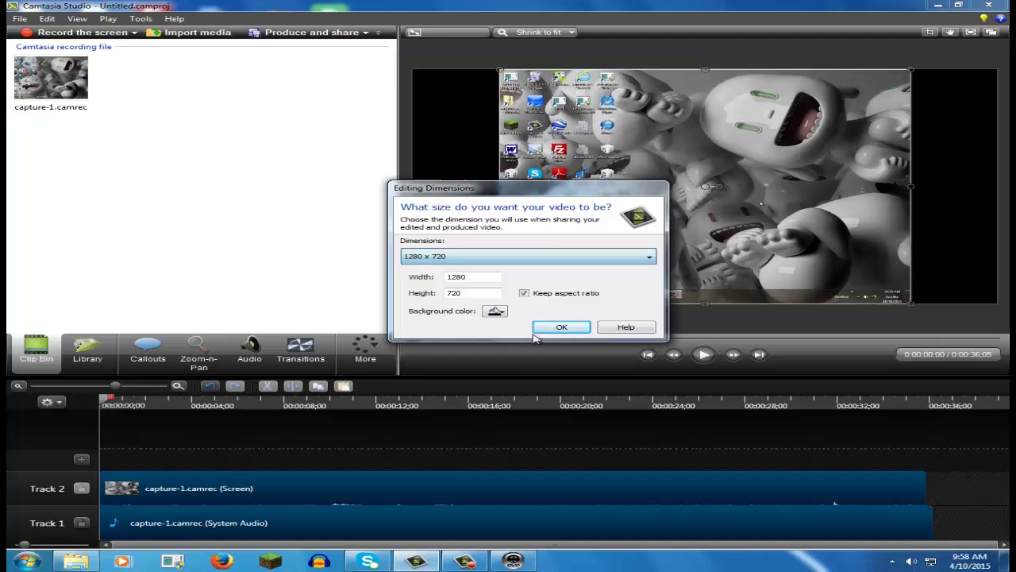
pyautogui.click(561, 327)
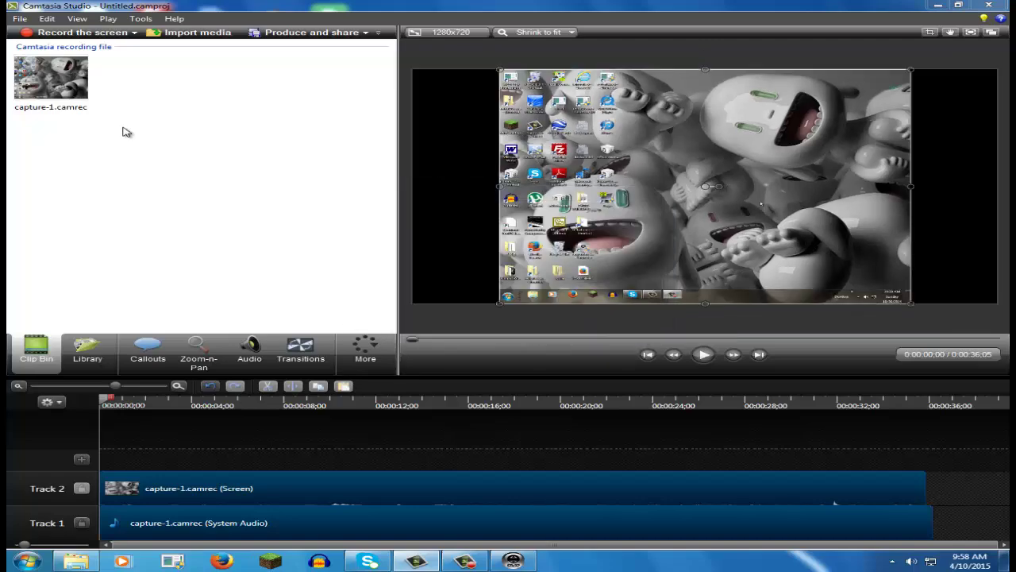
# Try to remove capture-1.camrec from the Clip Bin while it is still on the timeline
pyautogui.rightClick(26, 85)
pyautogui.click(106, 127)
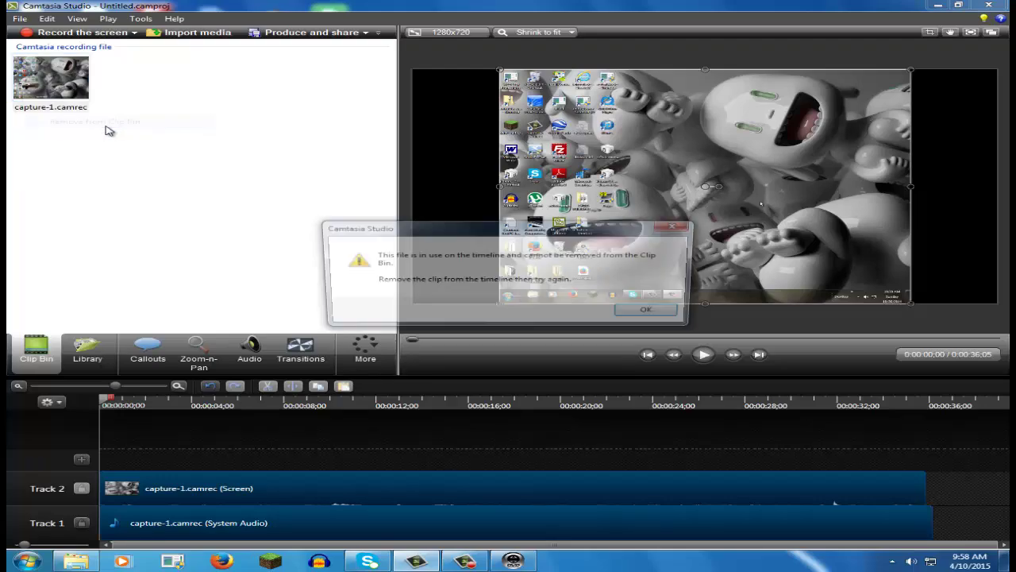
pyautogui.click(676, 227)
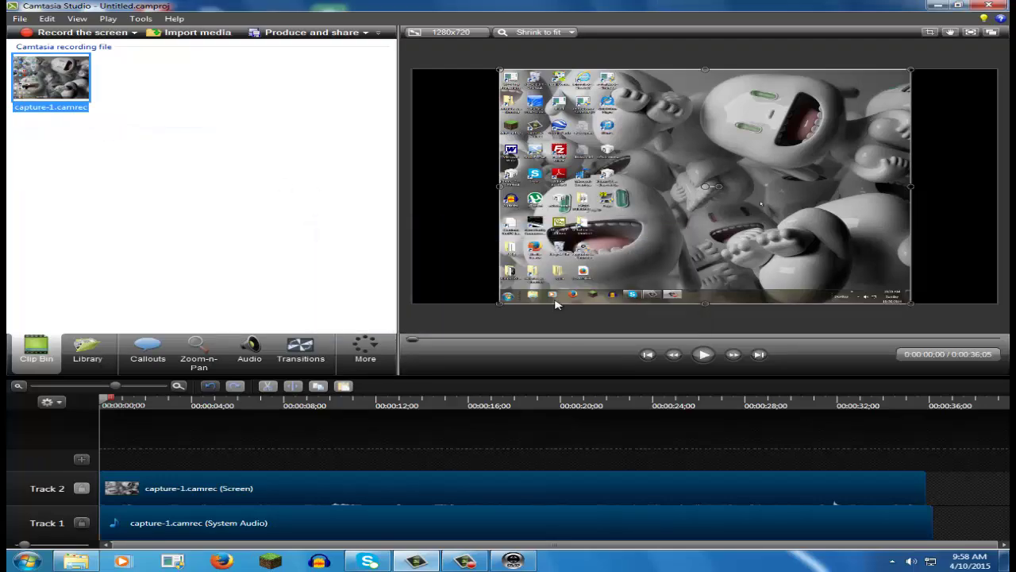
# Cut the capture-1.camrec clip from the timeline, remove it from the Clip Bin, and return to EZ Grabber
pyautogui.click(200, 480)
pyautogui.rightClick(200, 479)
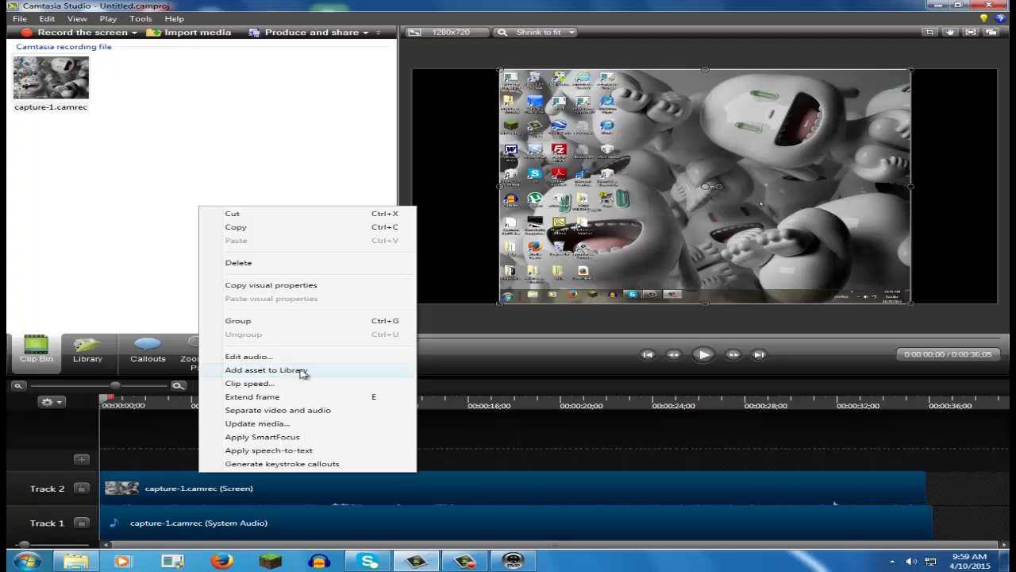
pyautogui.click(252, 216)
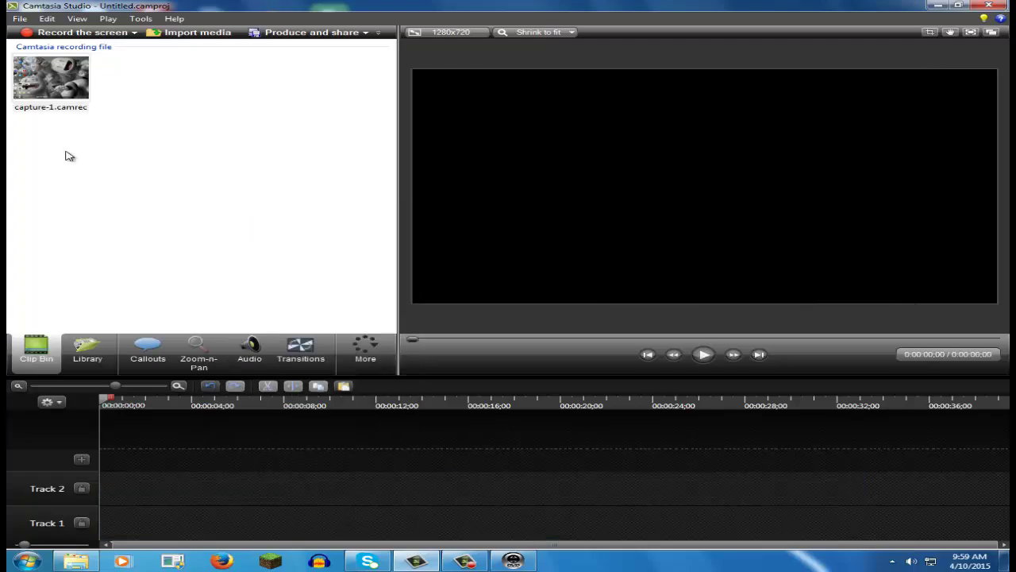
pyautogui.rightClick(37, 84)
pyautogui.click(116, 124)
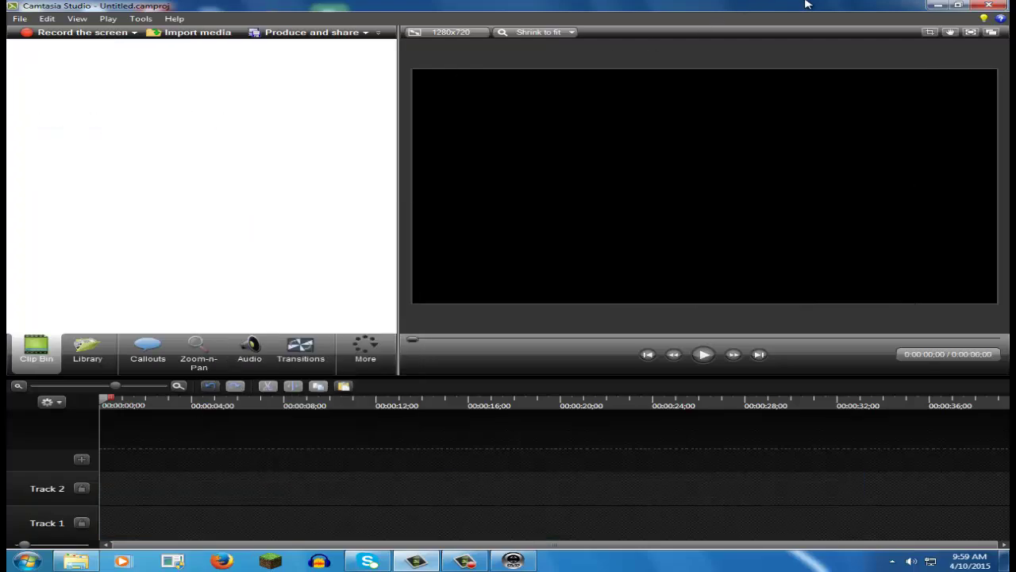
pyautogui.click(935, 6)
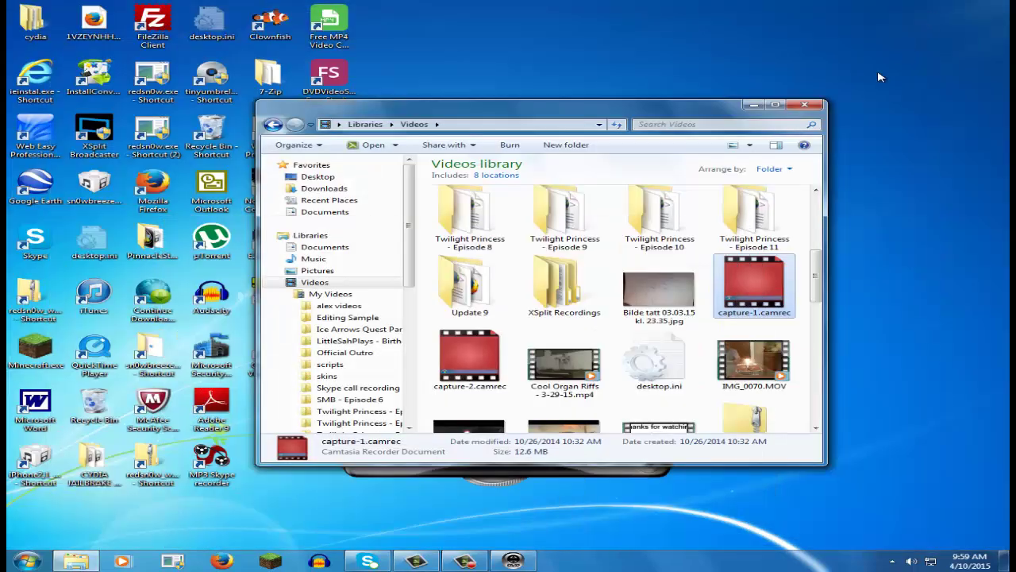
pyautogui.click(804, 105)
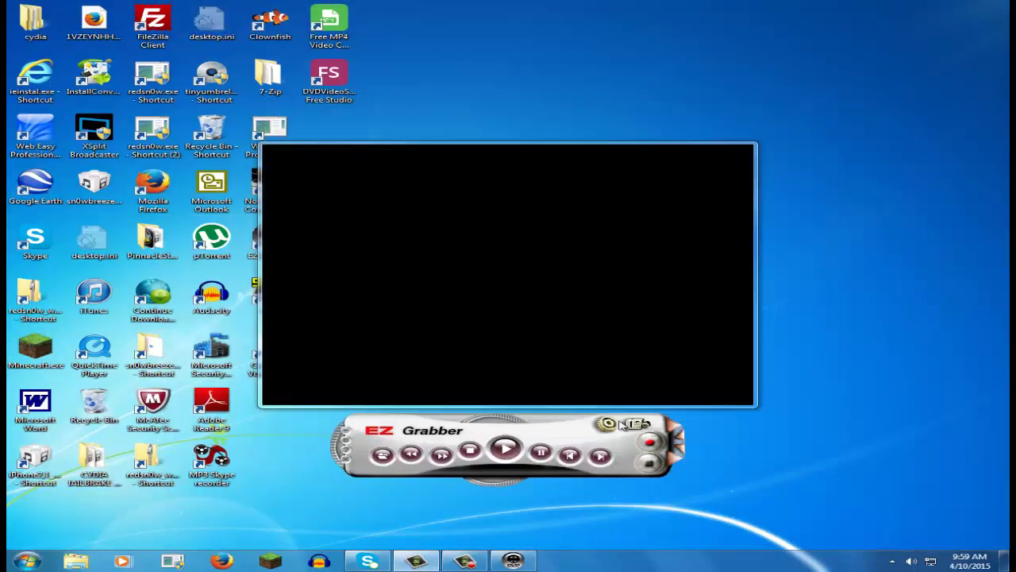
# Close EZ Grabber and locate TWILIGHT PT 11.MPG in the Videos library
pyautogui.click(346, 466)
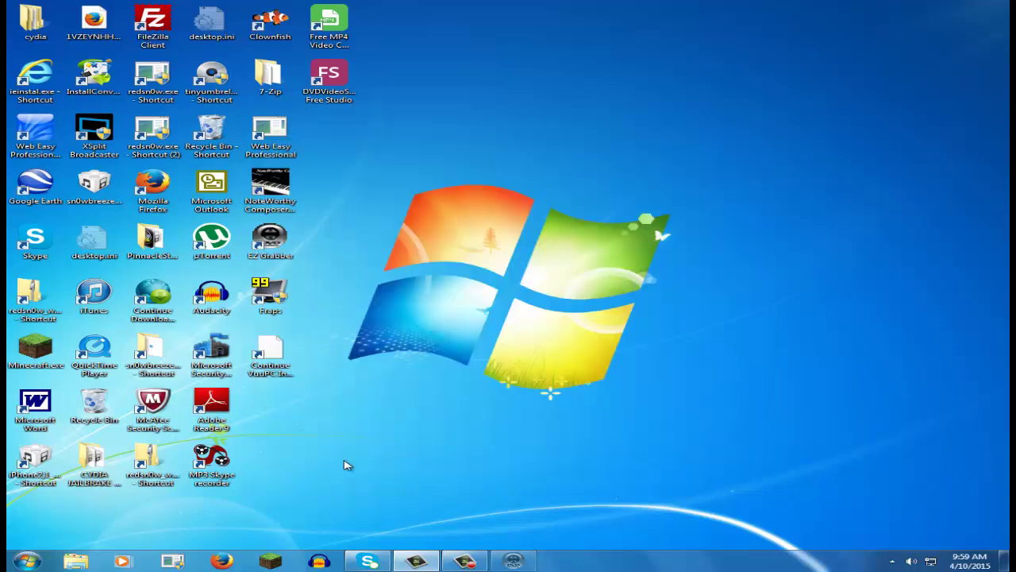
pyautogui.click(73, 562)
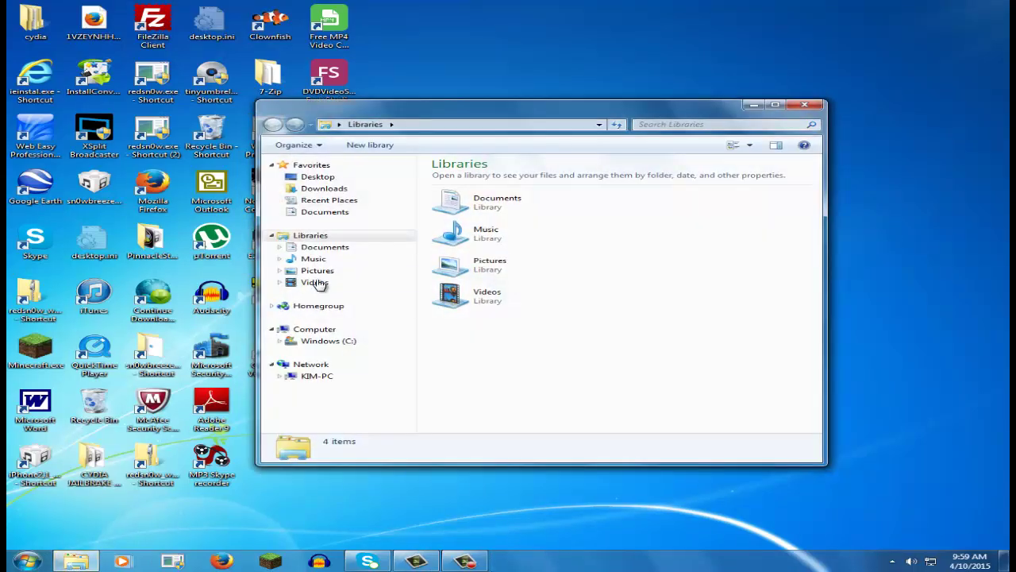
pyautogui.click(316, 283)
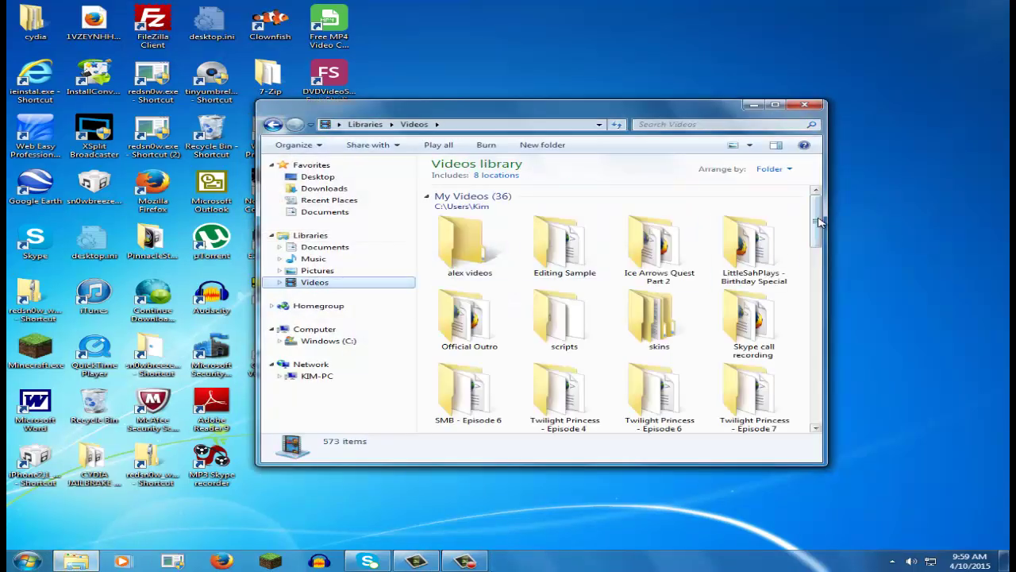
pyautogui.moveTo(817, 220); pyautogui.dragTo(817, 319)
pyautogui.click(754, 269)
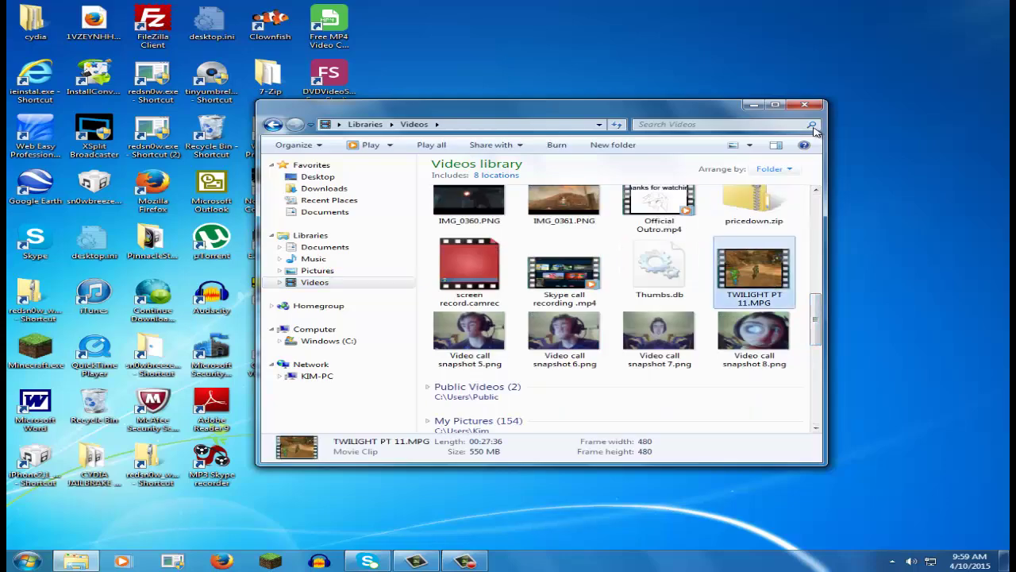
pyautogui.click(805, 104)
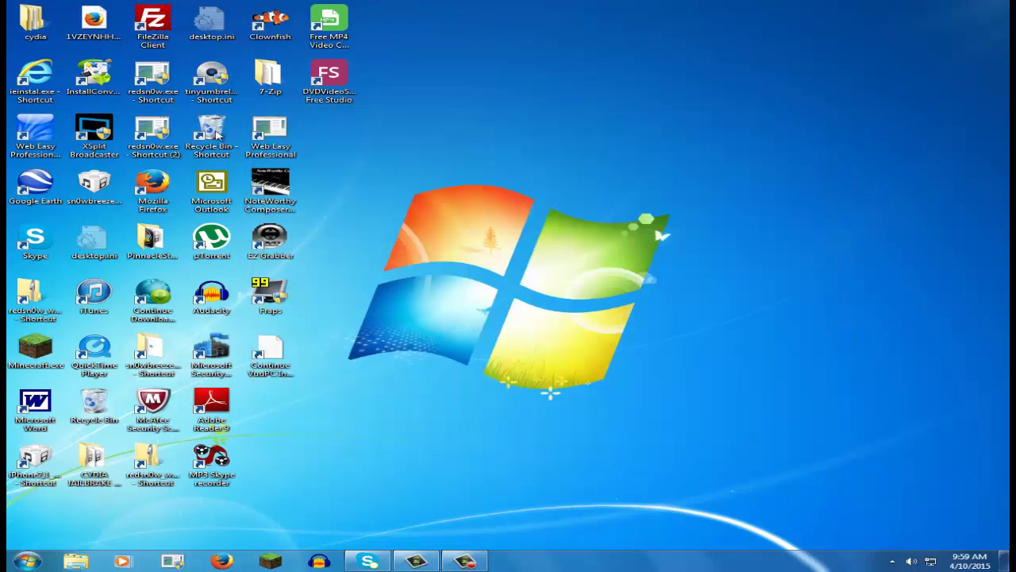
# Open Free MP4 Video Converter from the desktop and move its window slightly
pyautogui.click(352, 32)
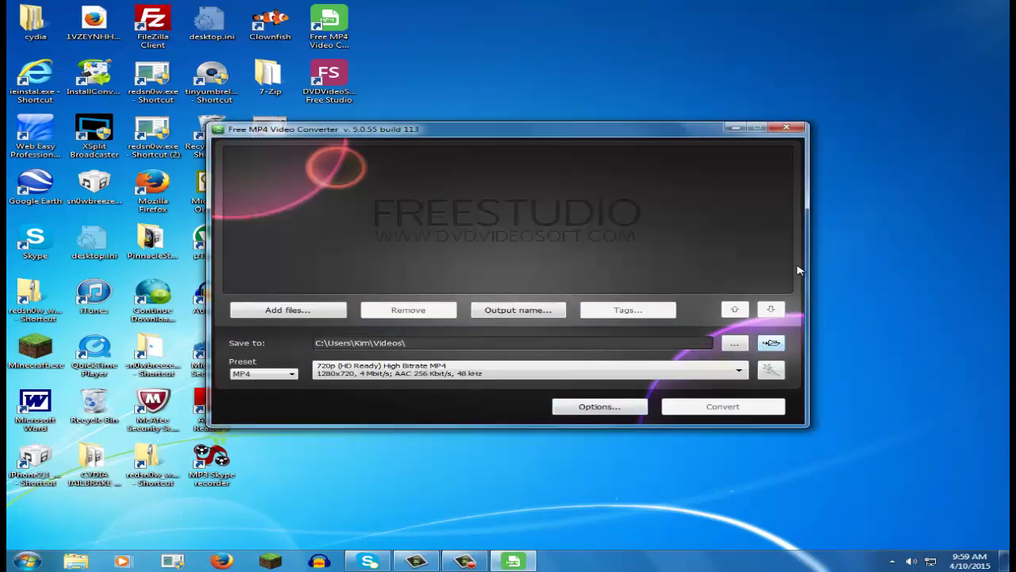
pyautogui.click(657, 318)
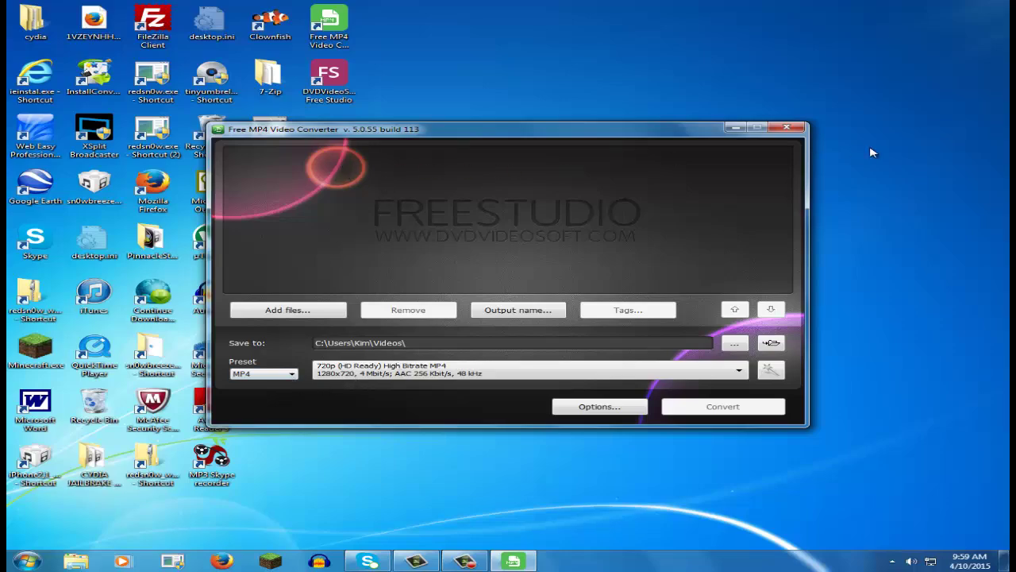
pyautogui.moveTo(531, 141)
pyautogui.mouseDown()
pyautogui.moveTo(611, 119)
pyautogui.moveTo(554, 131)
pyautogui.moveTo(544, 147)
pyautogui.mouseUp()
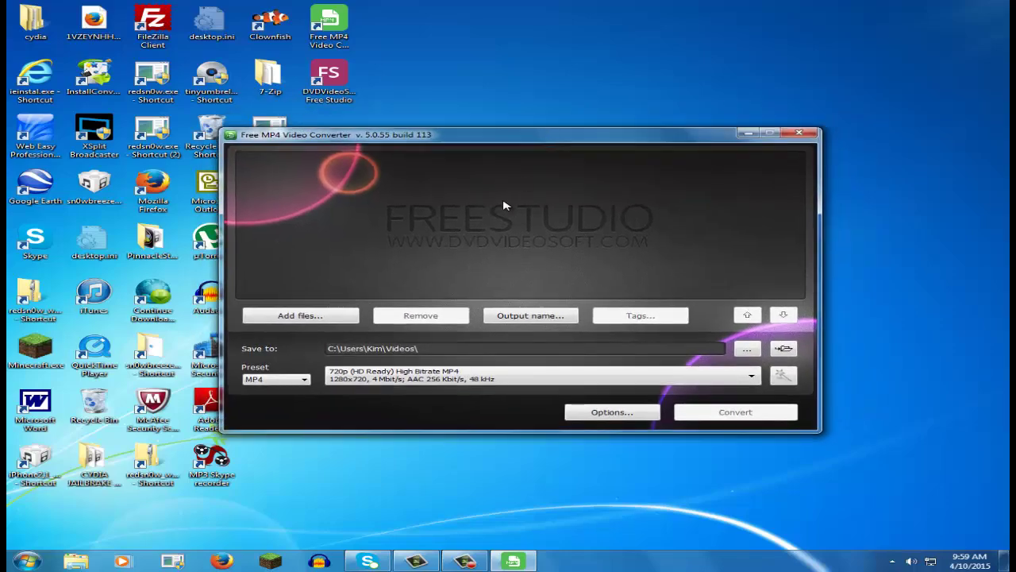
# Add TWILIGHT PT 11.MPG from the Videos library to the list of files to convert
pyautogui.click(318, 316)
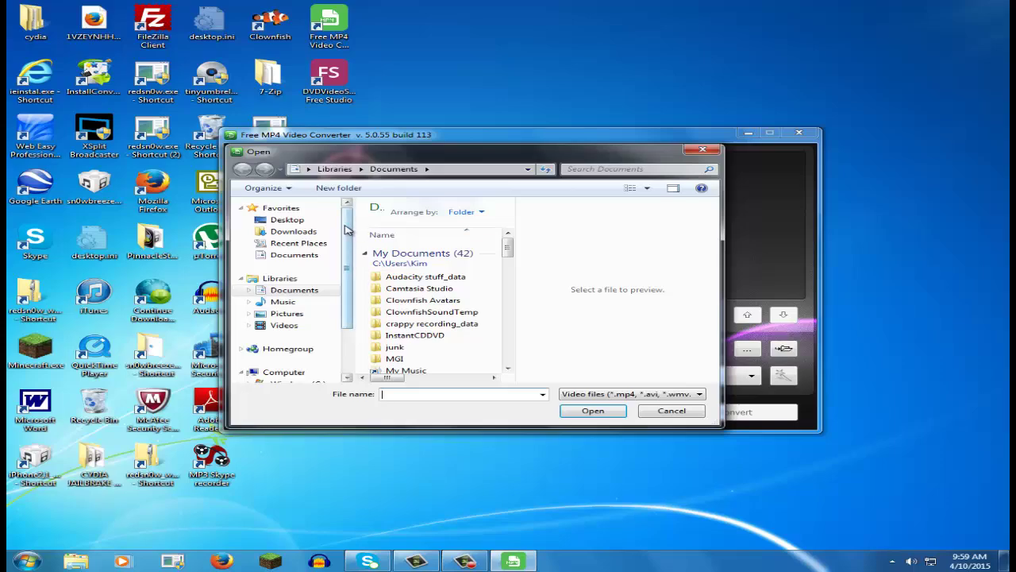
pyautogui.scroll(-3, 347, 223)
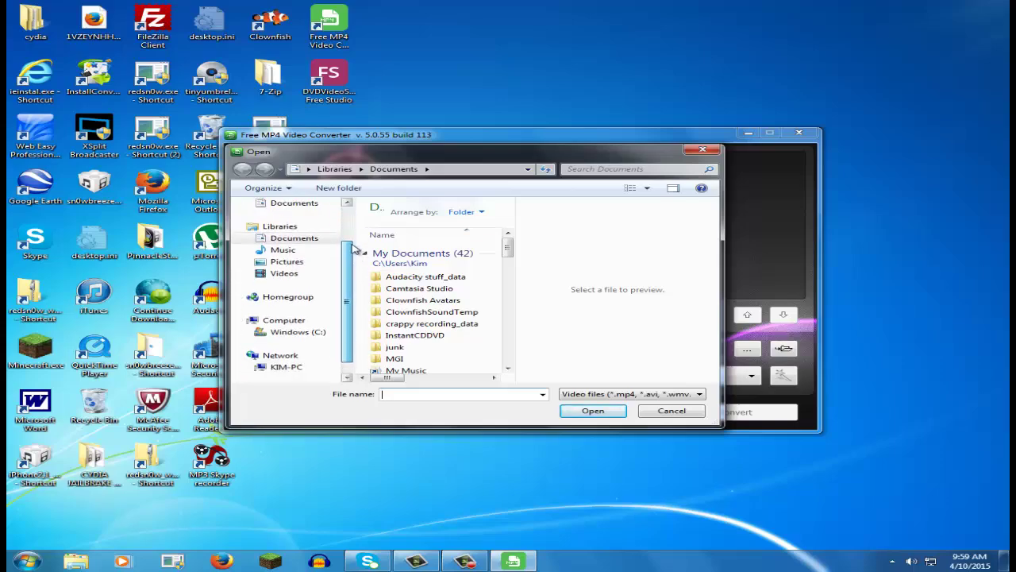
pyautogui.scroll(3, 353, 254)
pyautogui.scroll(-3, 508, 246)
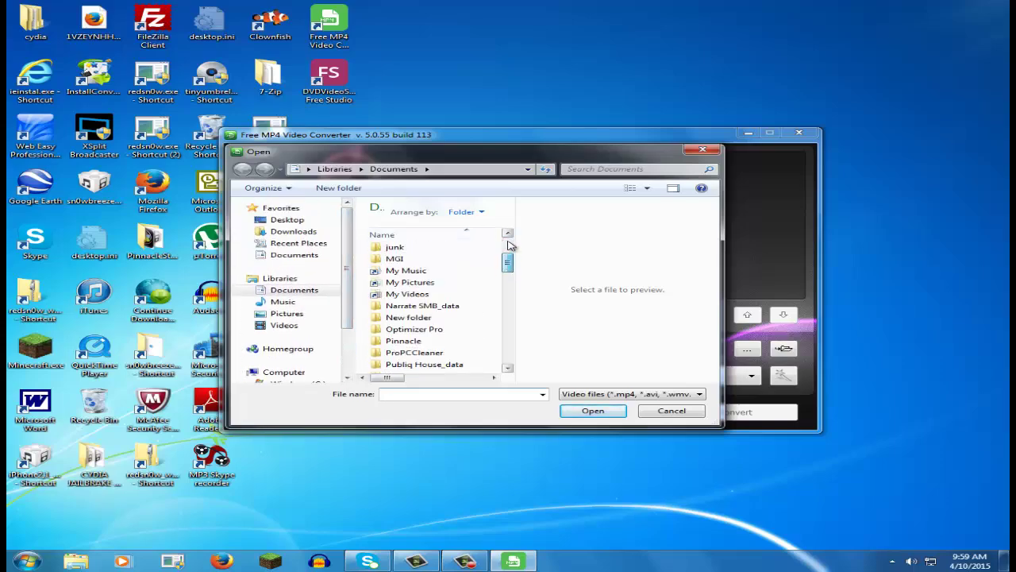
pyautogui.scroll(3, 508, 246)
pyautogui.click(303, 326)
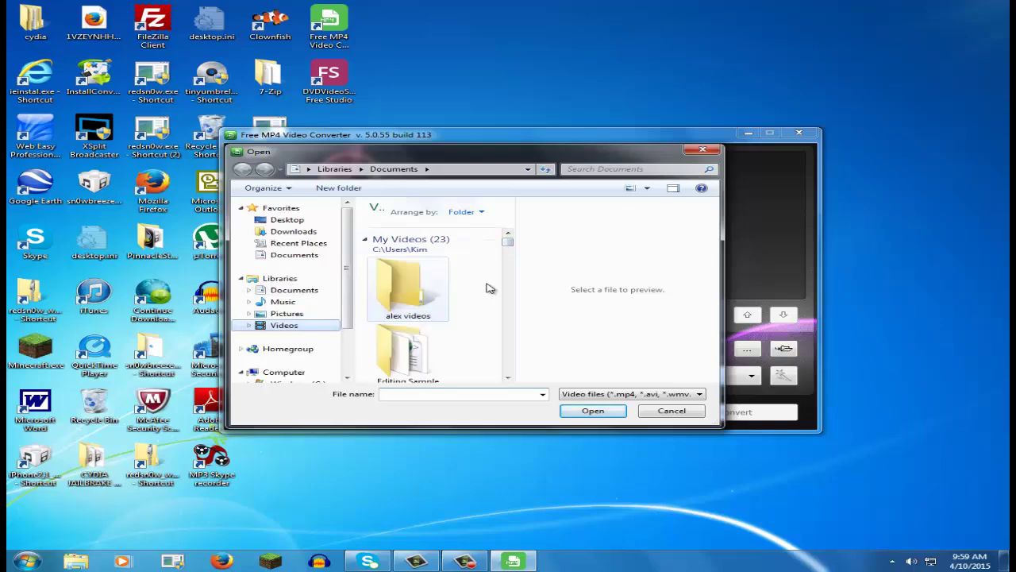
pyautogui.scroll(-6, 465, 272)
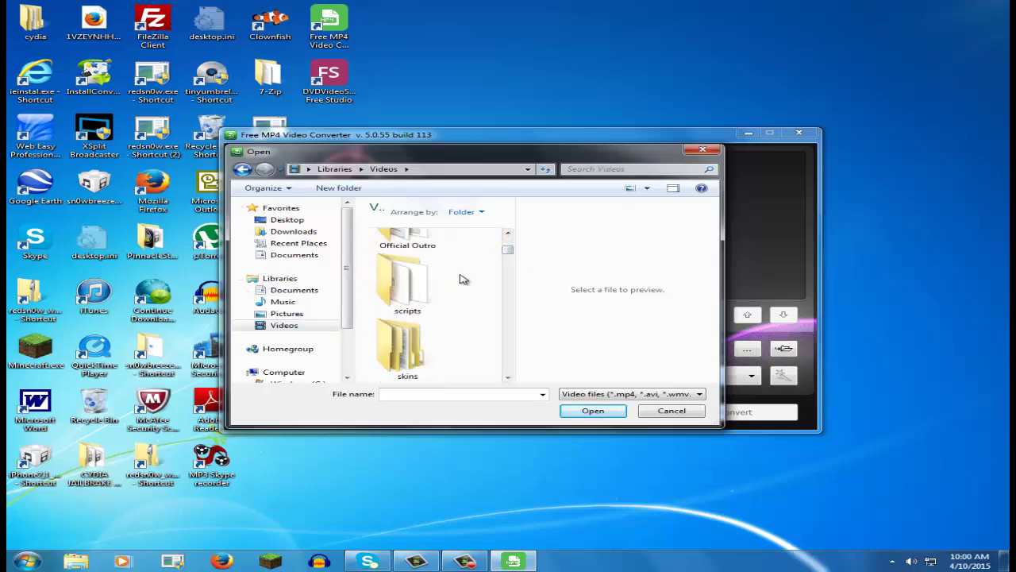
pyautogui.scroll(-10, 465, 277)
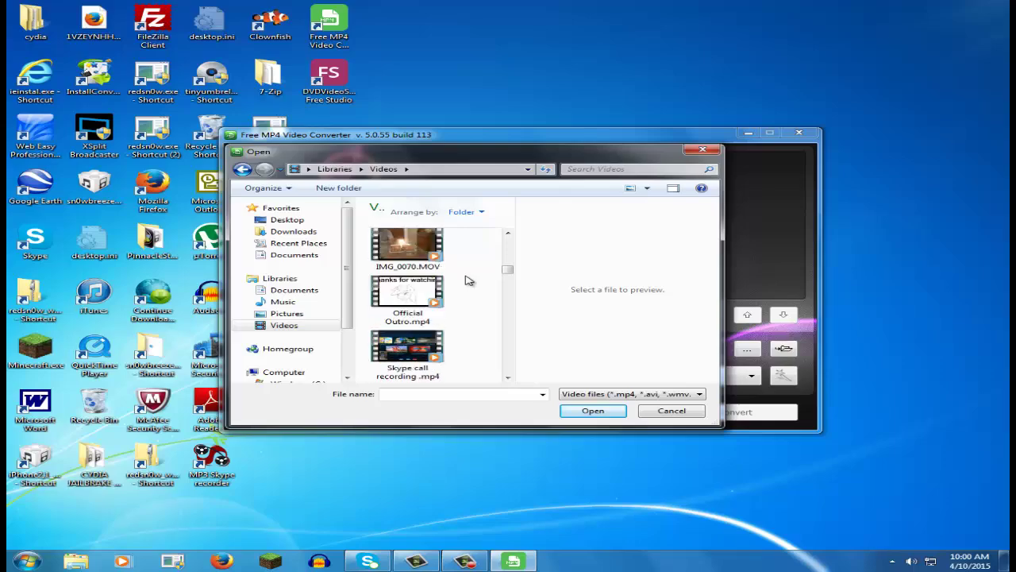
pyautogui.scroll(-1, 468, 279)
pyautogui.scroll(3, 468, 279)
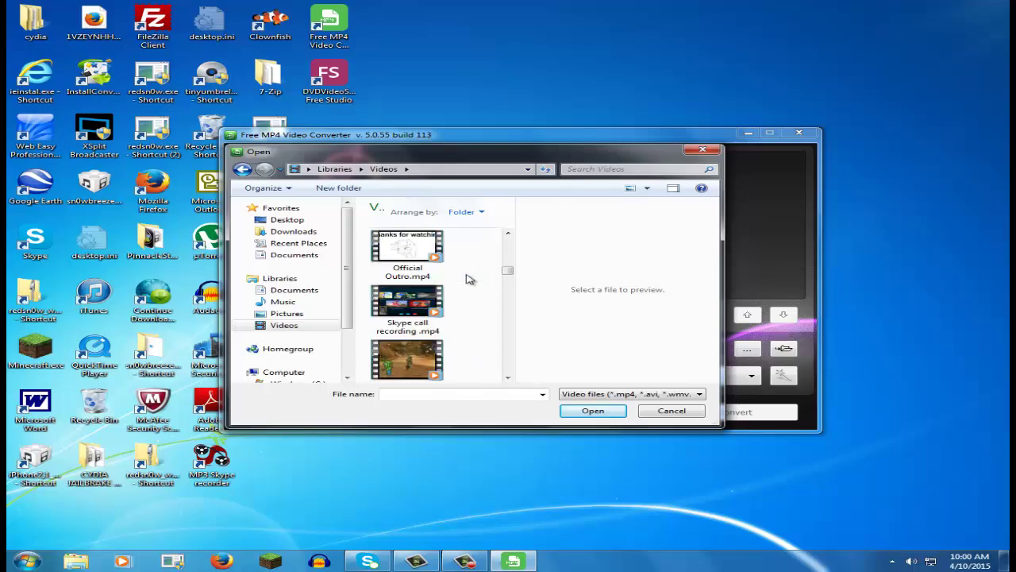
pyautogui.scroll(-1, 469, 279)
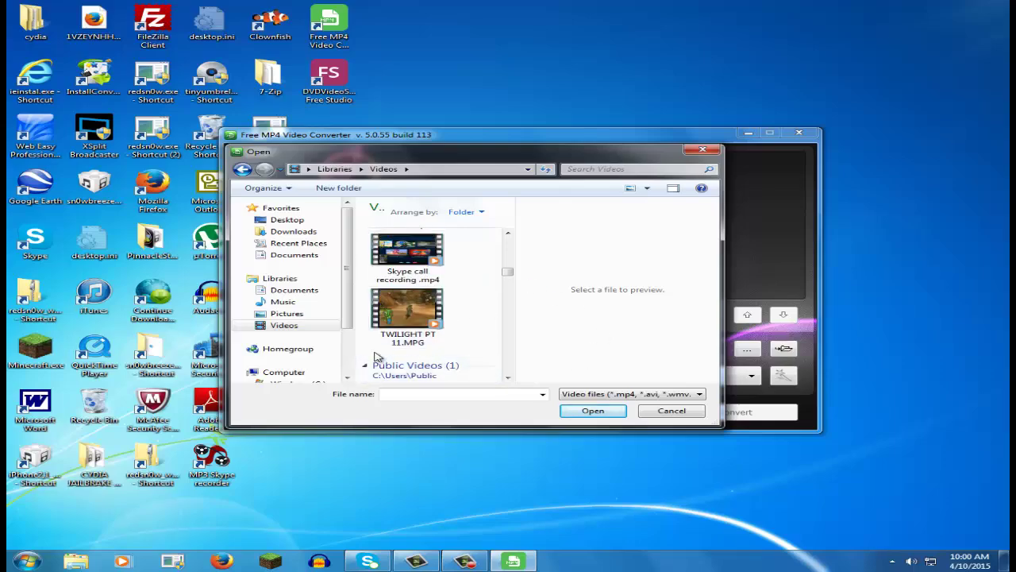
pyautogui.click(427, 316)
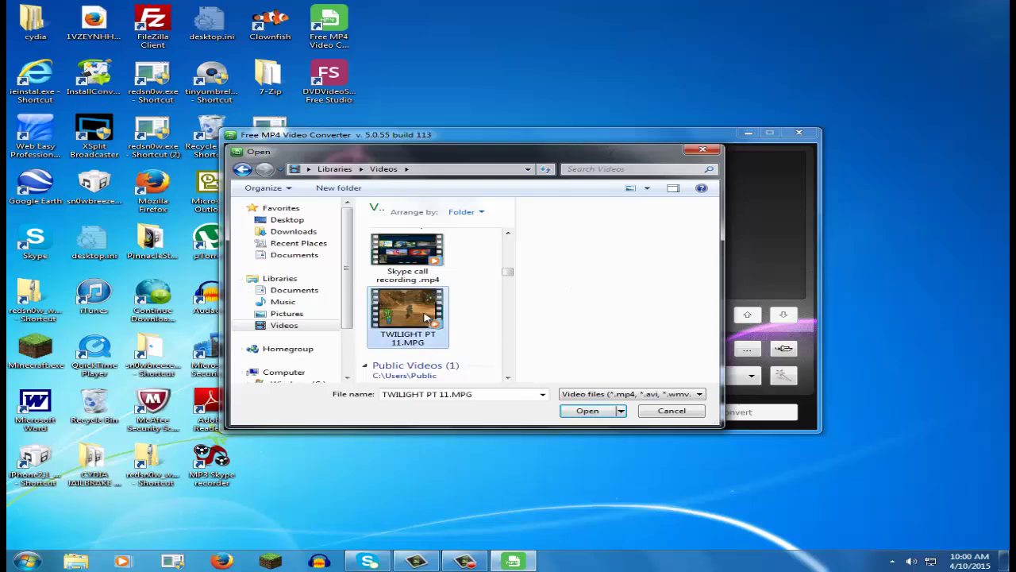
pyautogui.click(586, 413)
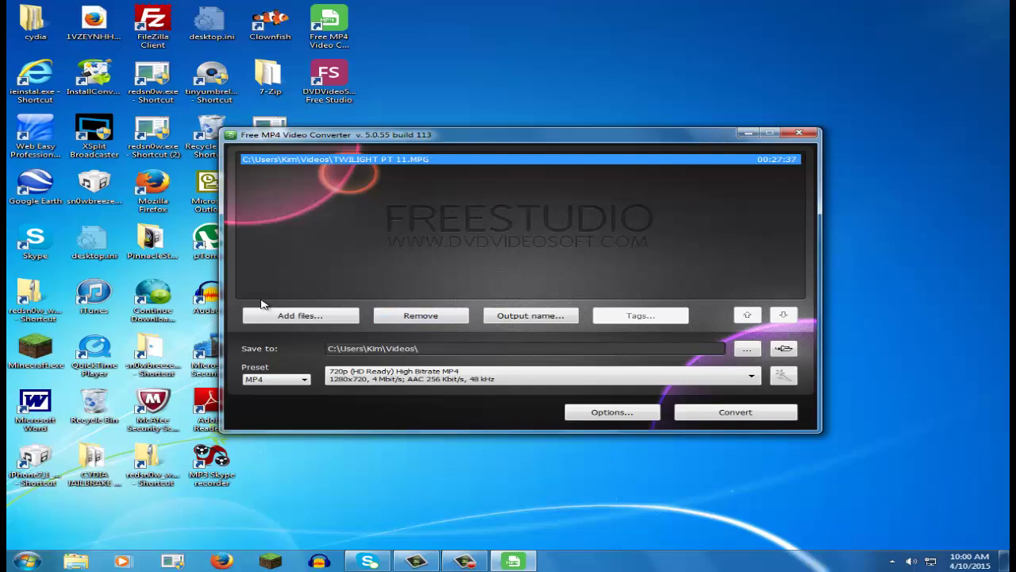
# Choose the MP4 preset with 720p (HD Ready) High Bitrate MP4 quality, dismissing the Windows color scheme prompt
pyautogui.click(304, 381)
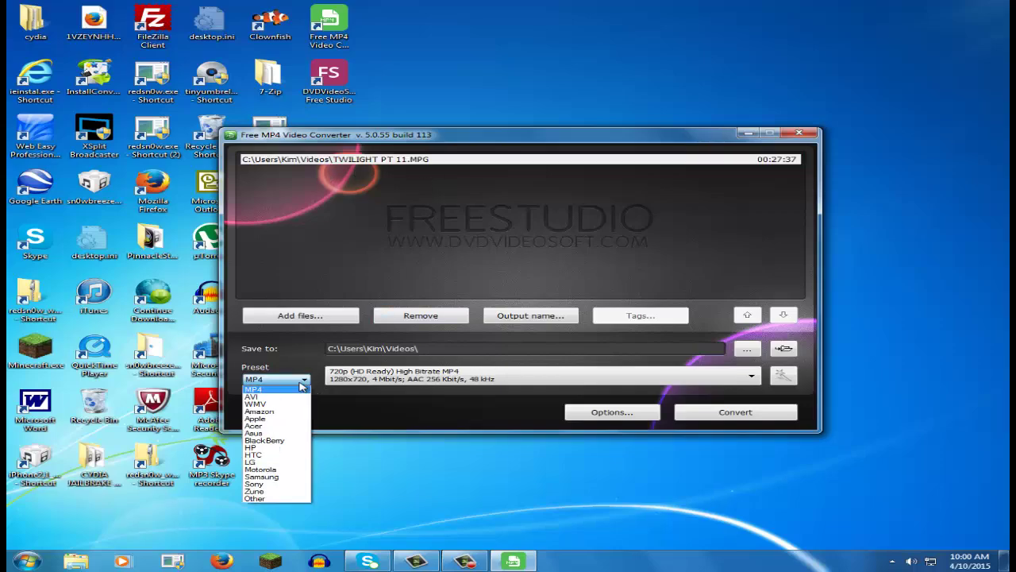
pyautogui.click(279, 390)
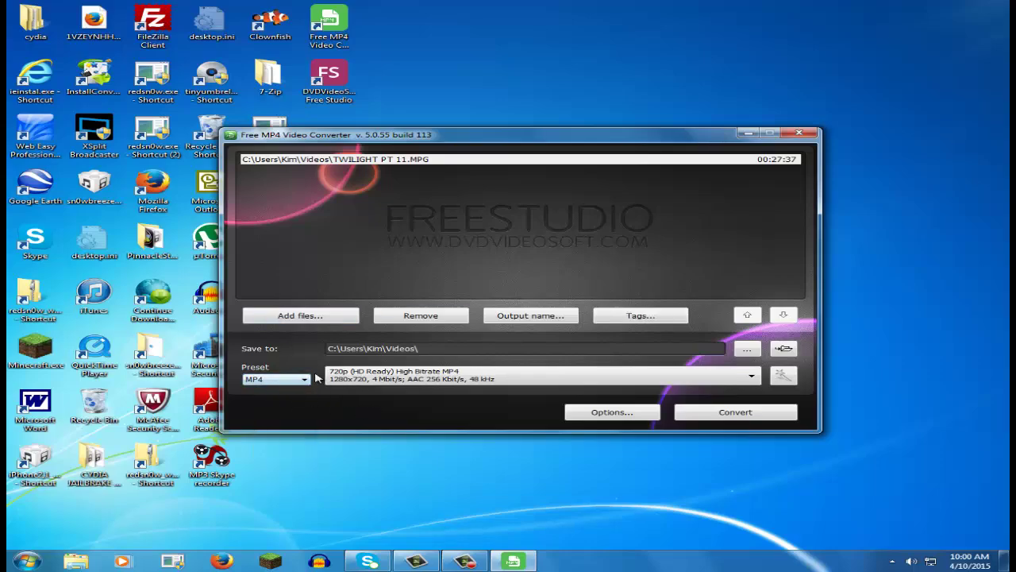
pyautogui.click(459, 378)
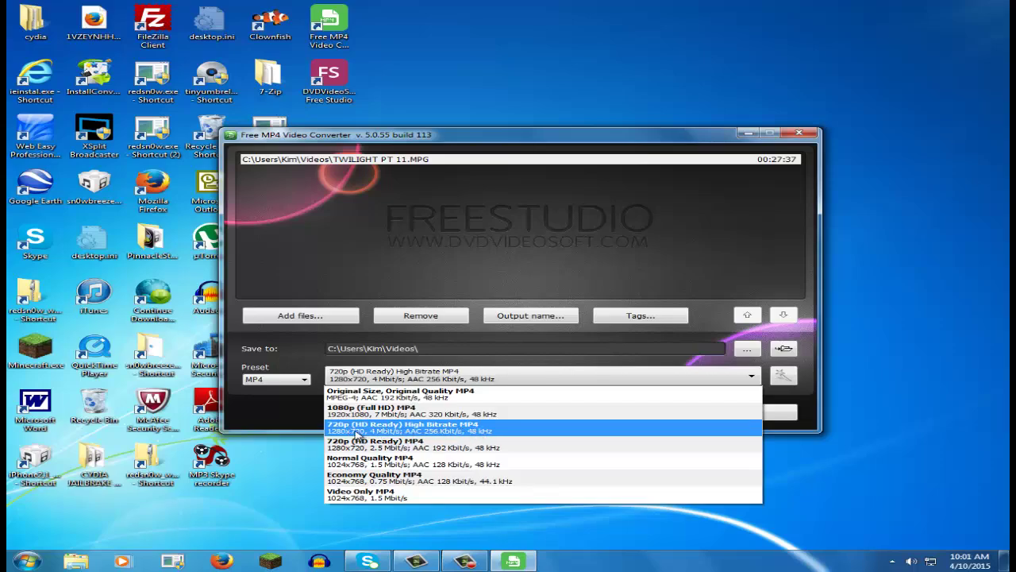
pyautogui.click(443, 431)
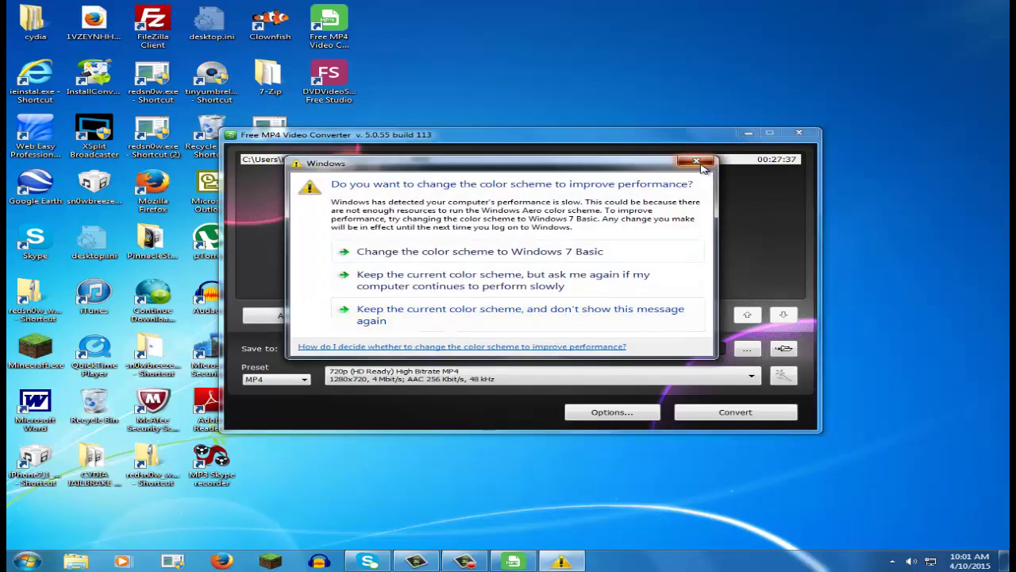
pyautogui.click(696, 163)
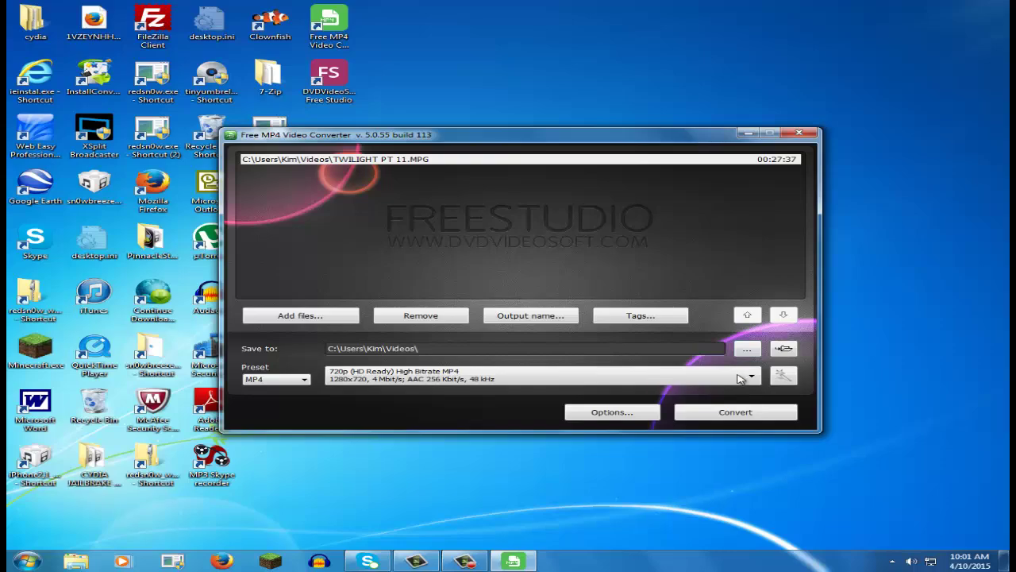
# Convert TWILIGHT PT 11.MPG with the chosen preset and close the converter
pyautogui.click(744, 414)
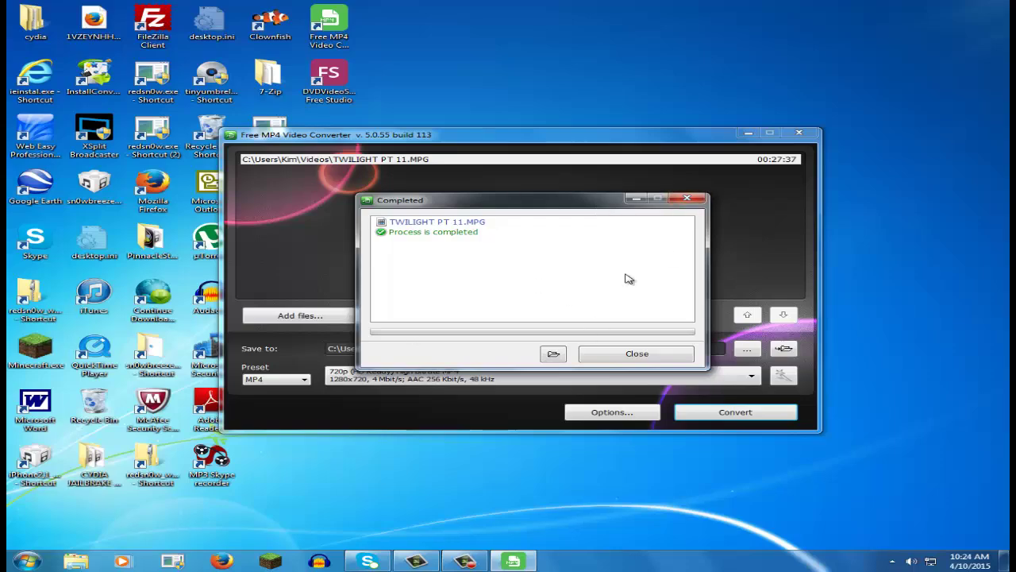
pyautogui.click(679, 201)
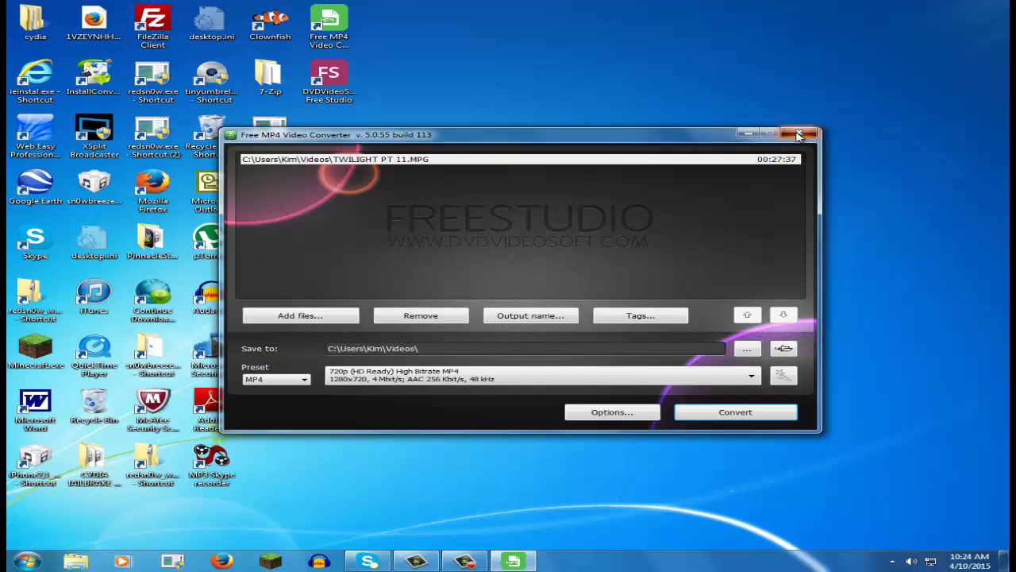
pyautogui.click(799, 134)
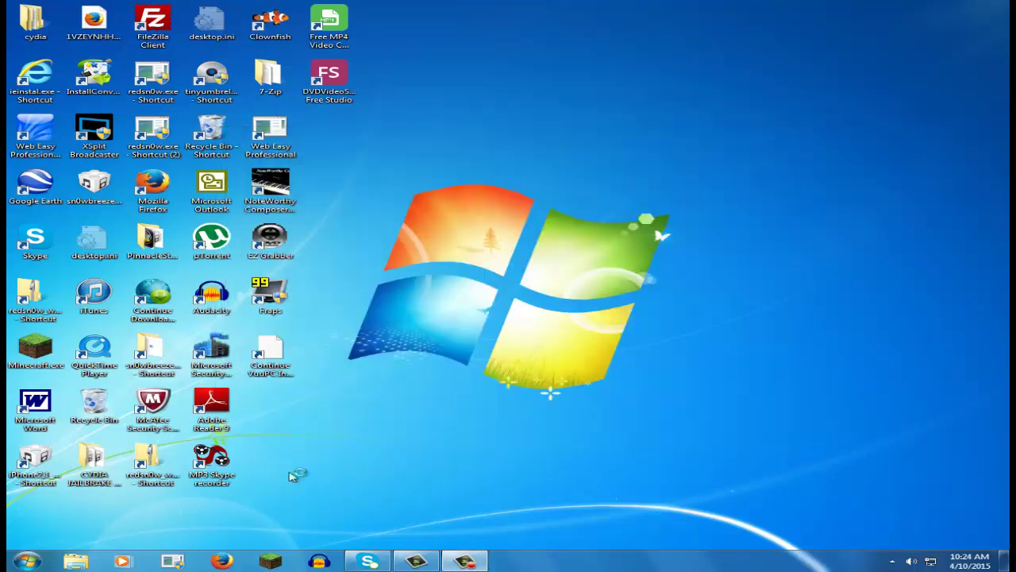
# Locate the converted TWILIGHT PT 11.mp4 in the Videos library and switch to Camtasia Studio
pyautogui.click(75, 561)
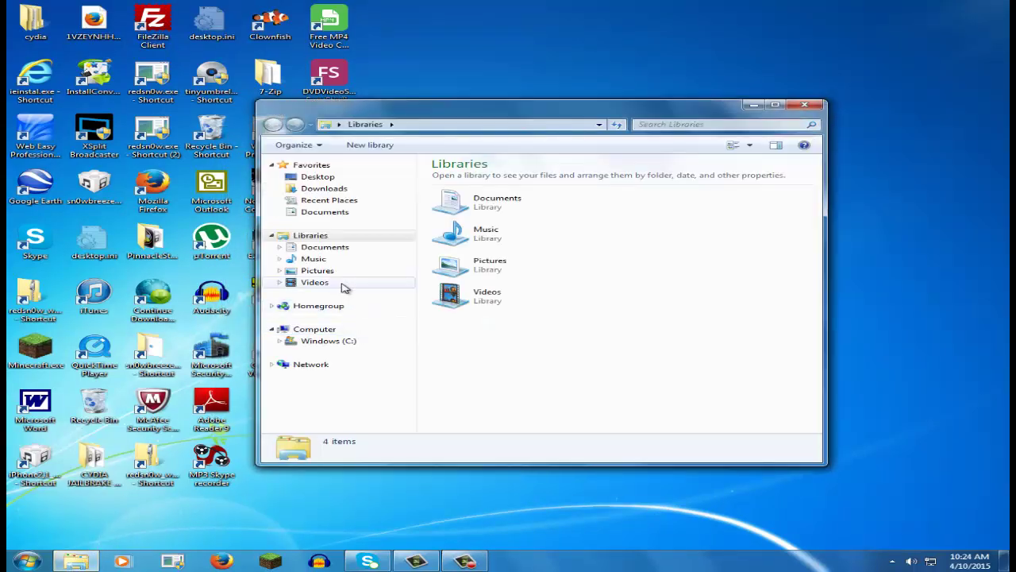
pyautogui.click(341, 283)
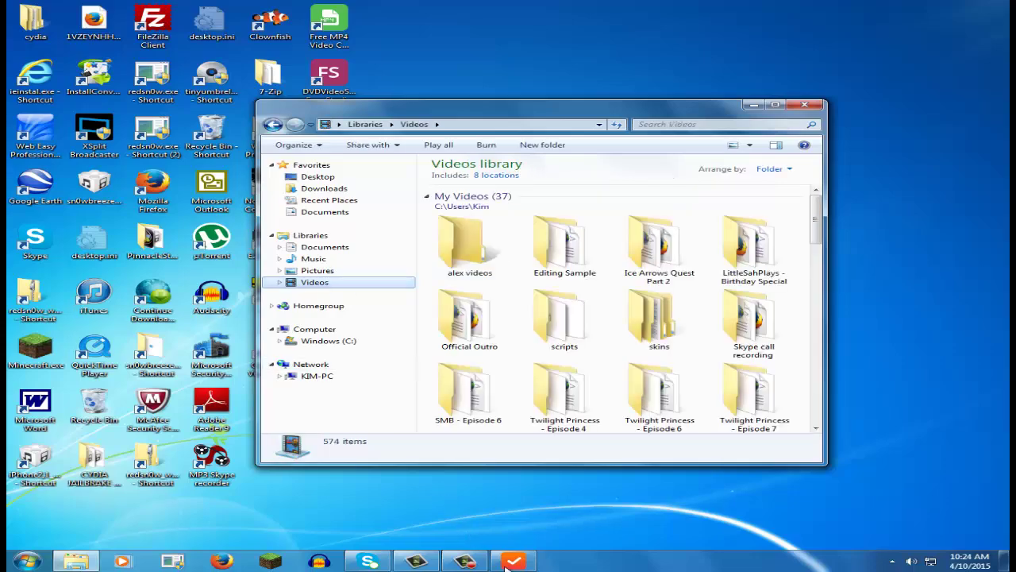
pyautogui.click(700, 174)
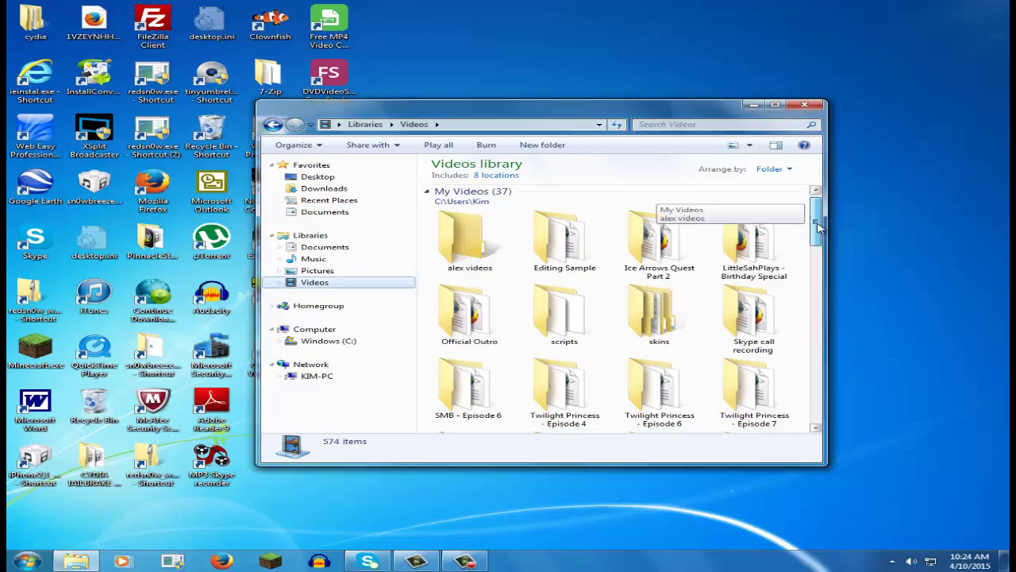
pyautogui.moveTo(813, 209); pyautogui.dragTo(815, 312)
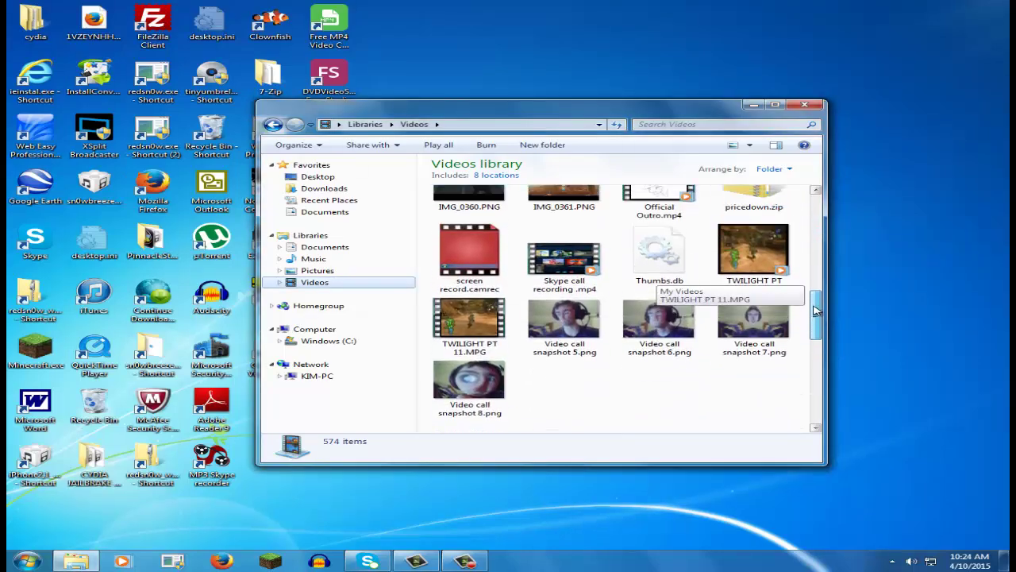
pyautogui.moveTo(815, 311)
pyautogui.mouseDown()
pyautogui.moveTo(831, 326)
pyautogui.moveTo(824, 298)
pyautogui.mouseUp()
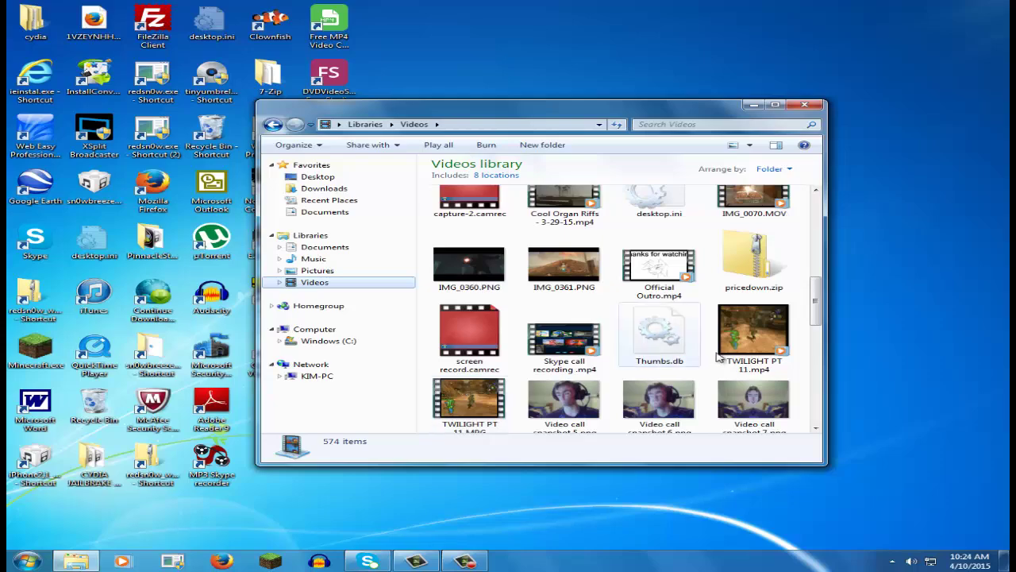
pyautogui.click(754, 347)
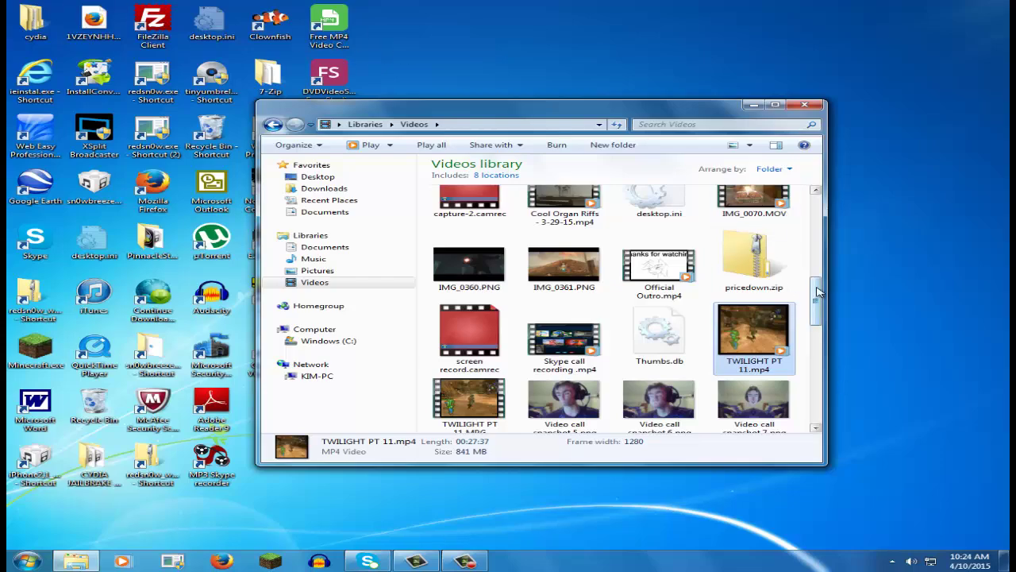
pyautogui.moveTo(817, 280)
pyautogui.mouseDown()
pyautogui.moveTo(817, 270)
pyautogui.moveTo(818, 291)
pyautogui.mouseUp()
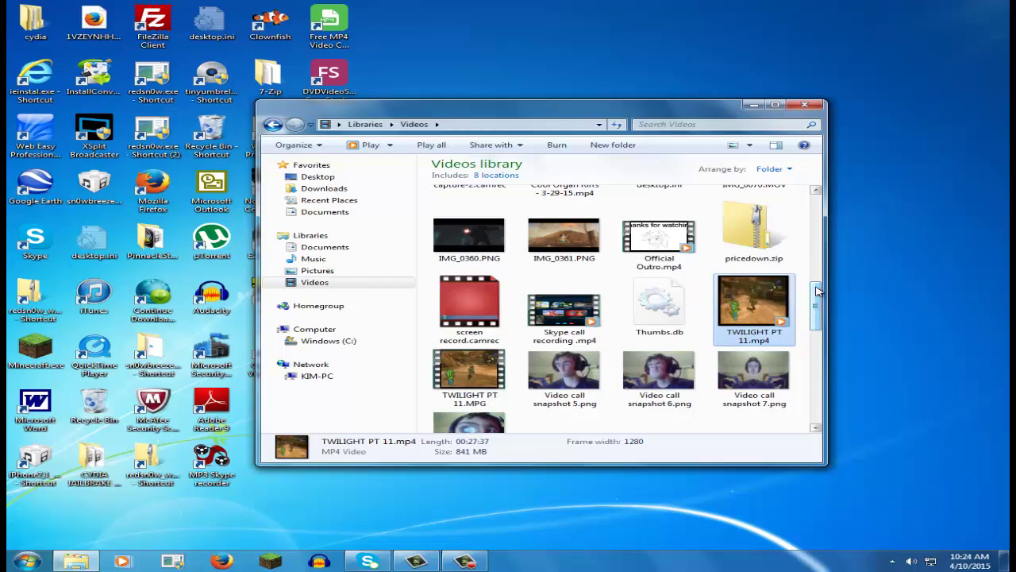
pyautogui.click(804, 104)
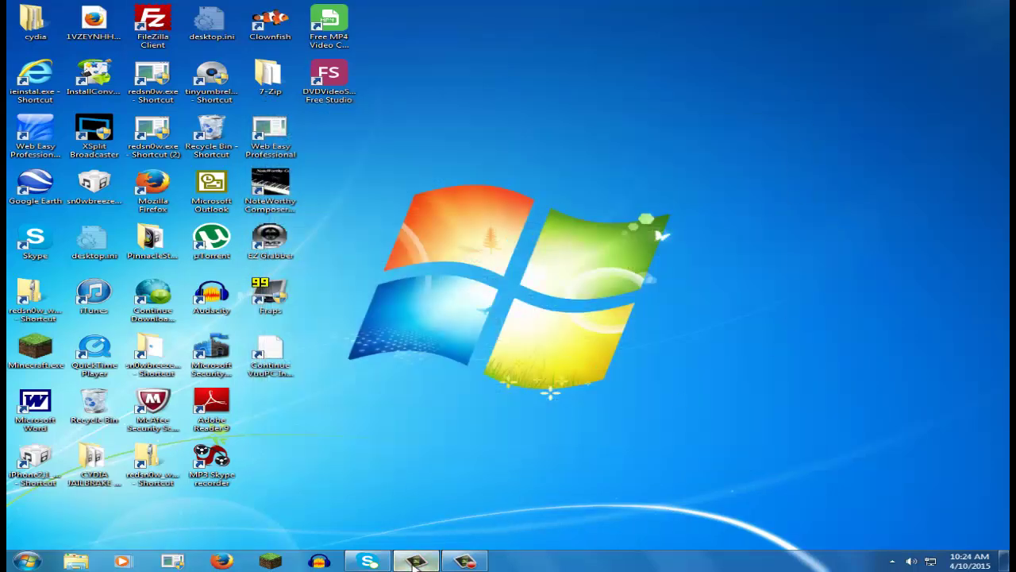
pyautogui.click(414, 562)
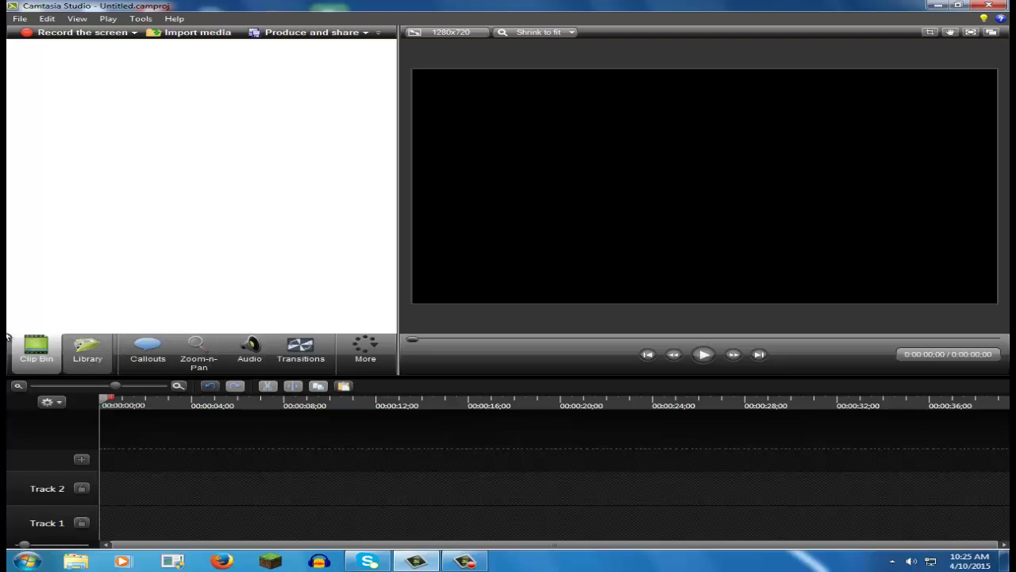
# Try to import TWILIGHT PT 11.MPG from the Videos library into the project
pyautogui.click(24, 20)
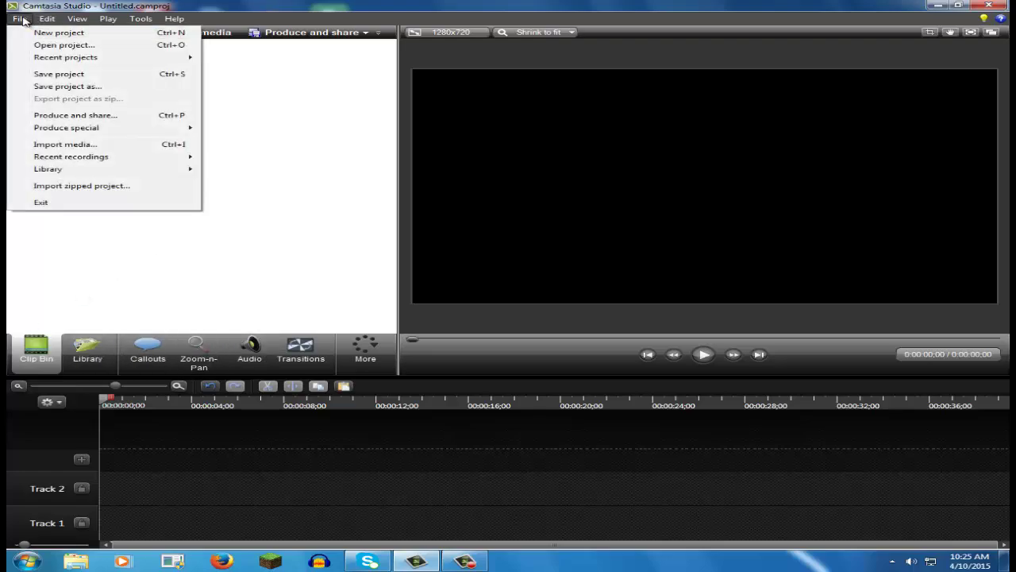
pyautogui.click(94, 147)
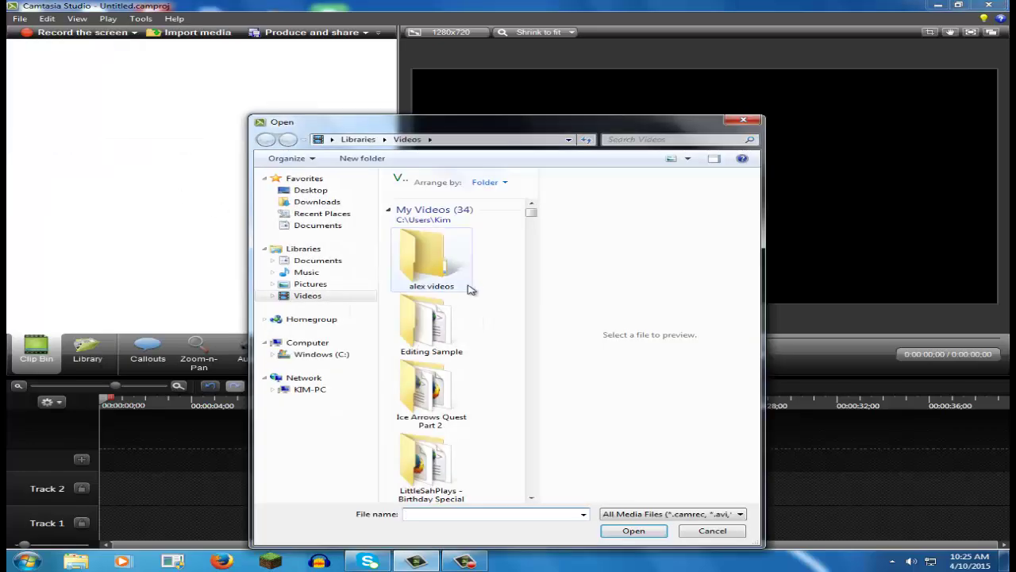
pyautogui.scroll(-5, 500, 254)
pyautogui.scroll(-15, 510, 251)
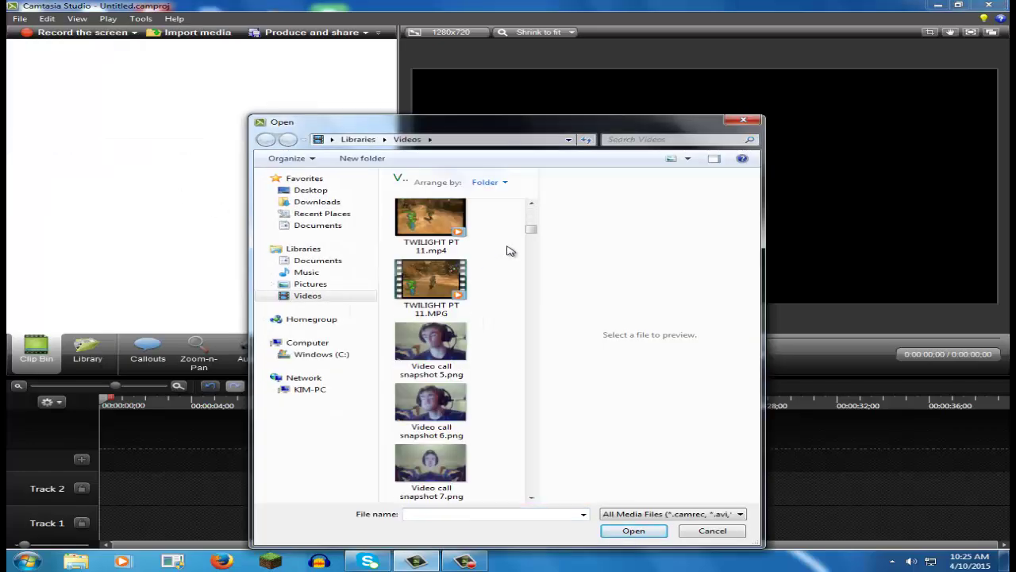
pyautogui.scroll(8, 511, 251)
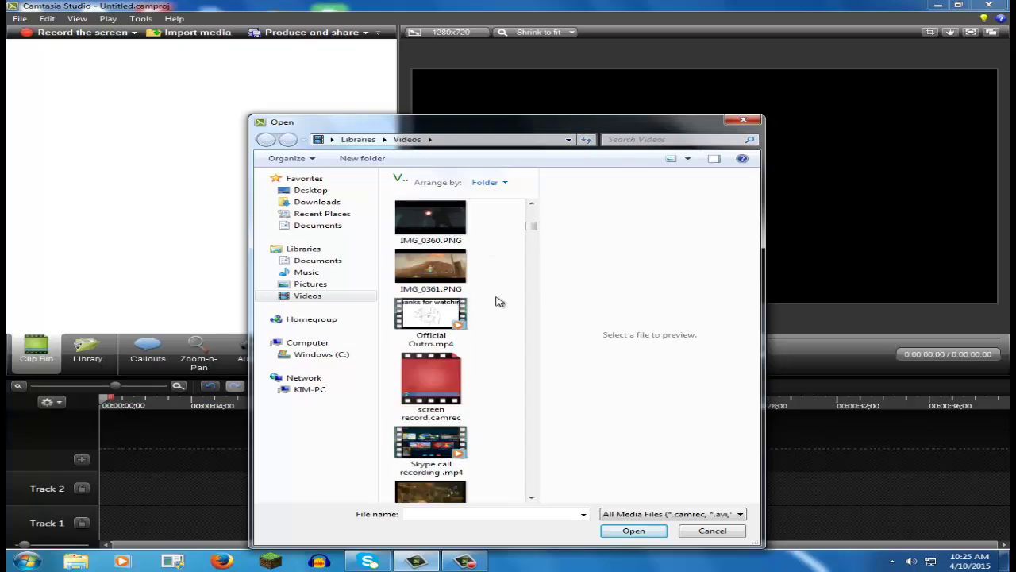
pyautogui.scroll(-3, 497, 299)
pyautogui.click(442, 355)
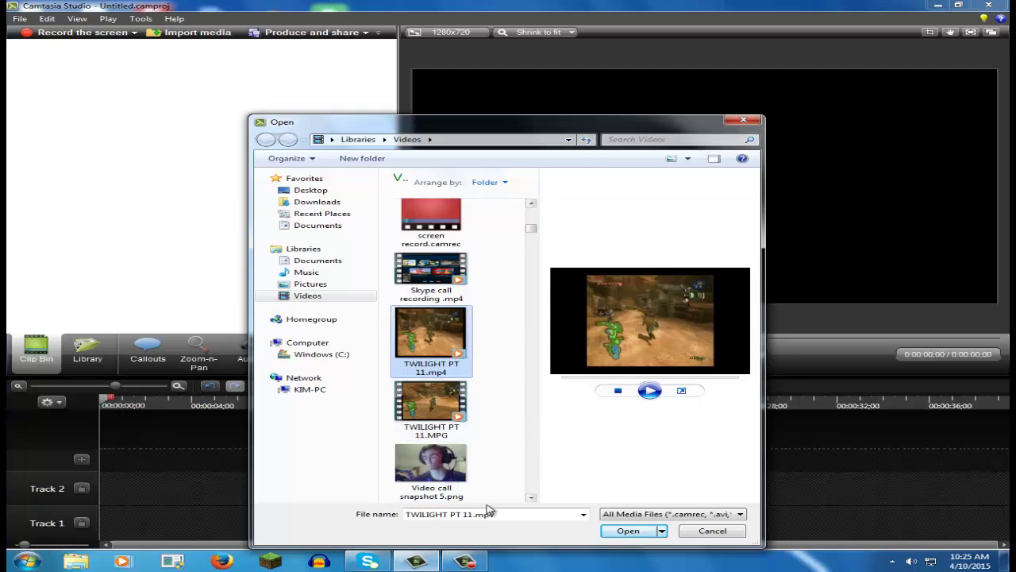
pyautogui.click(431, 407)
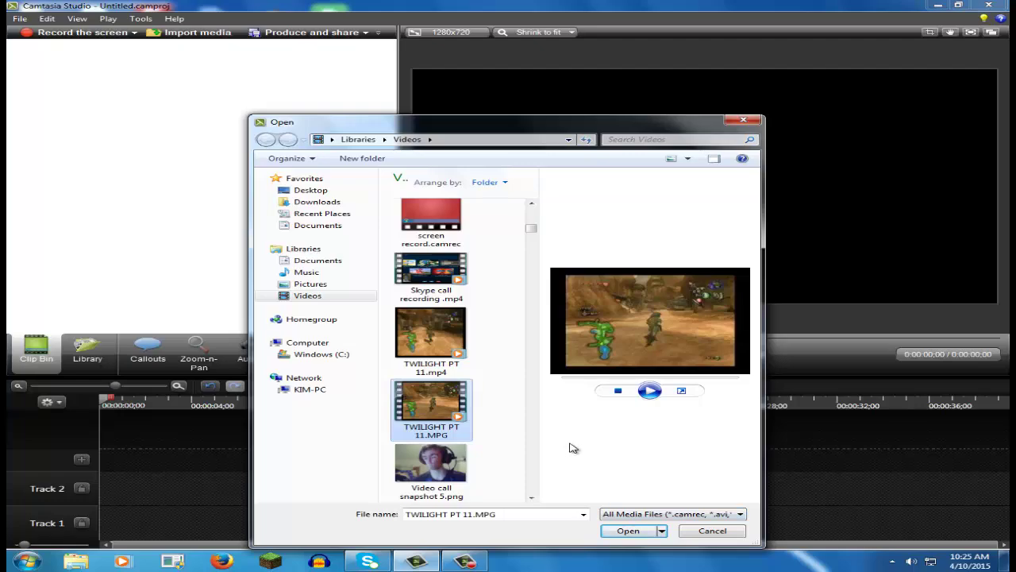
pyautogui.click(633, 530)
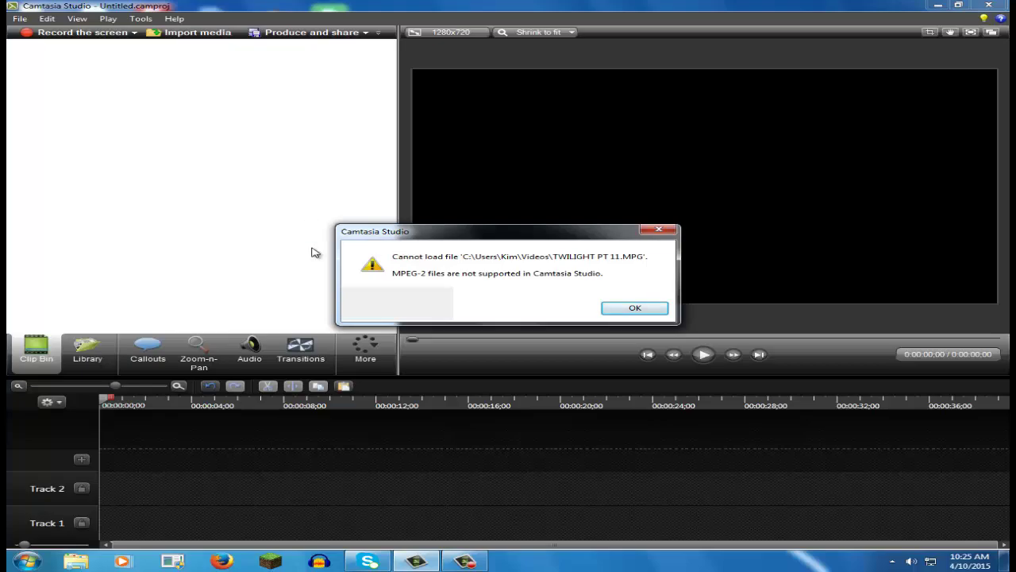
pyautogui.click(645, 228)
# Import TWILIGHT PT 11.mp4 from the Videos library into the project
pyautogui.click(19, 20)
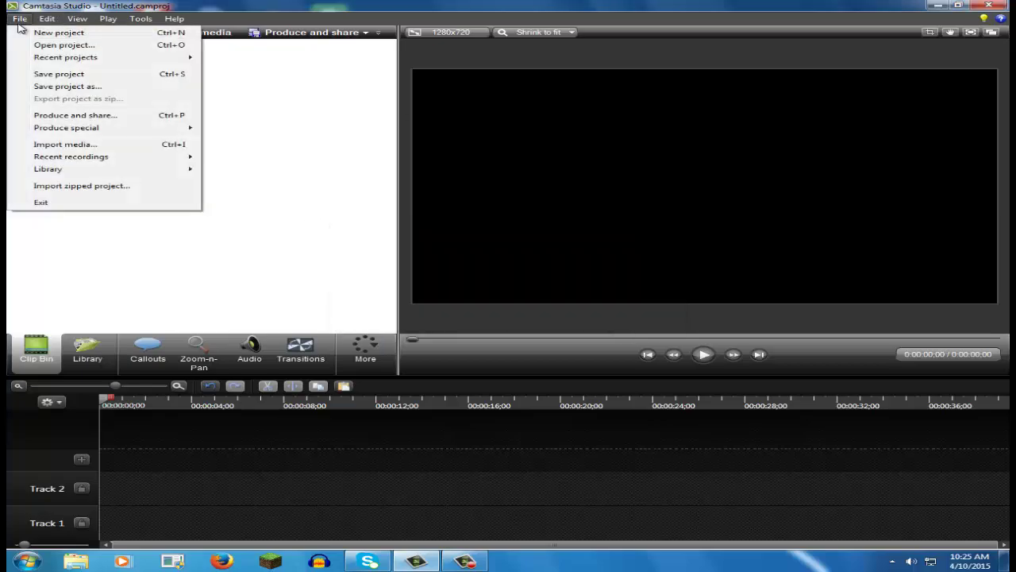
pyautogui.click(50, 143)
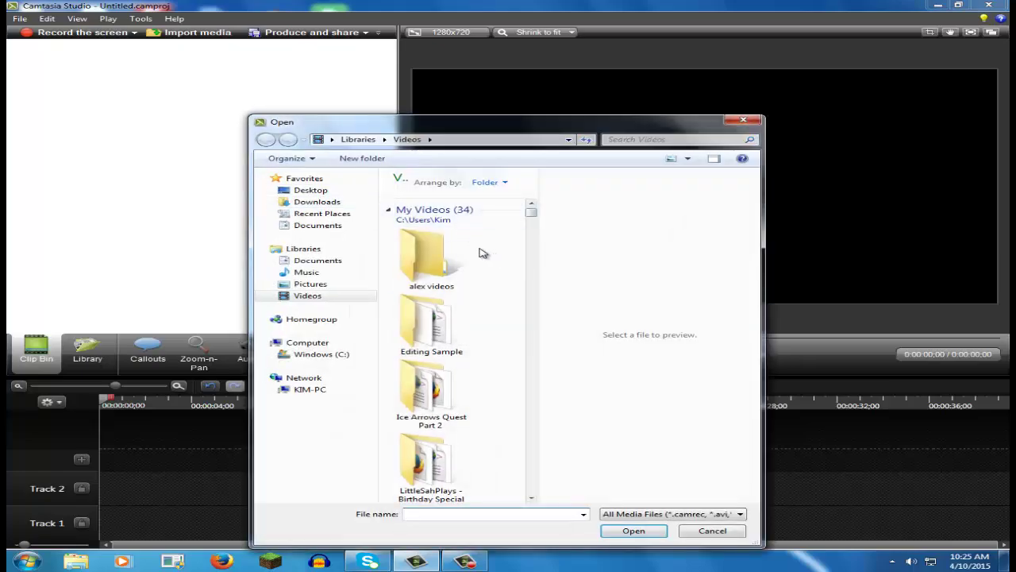
pyautogui.scroll(-10, 483, 253)
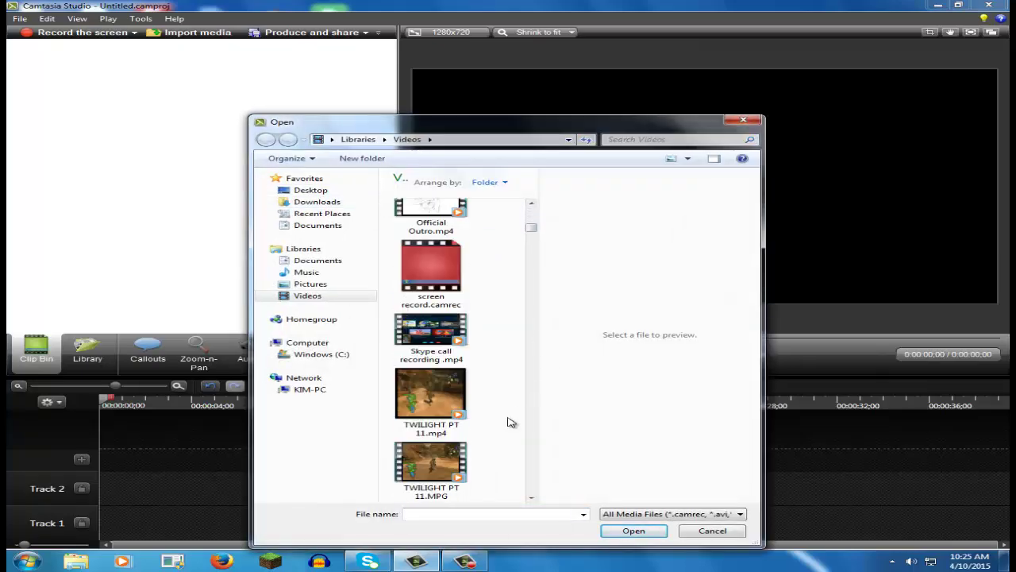
pyautogui.click(450, 406)
pyautogui.click(631, 534)
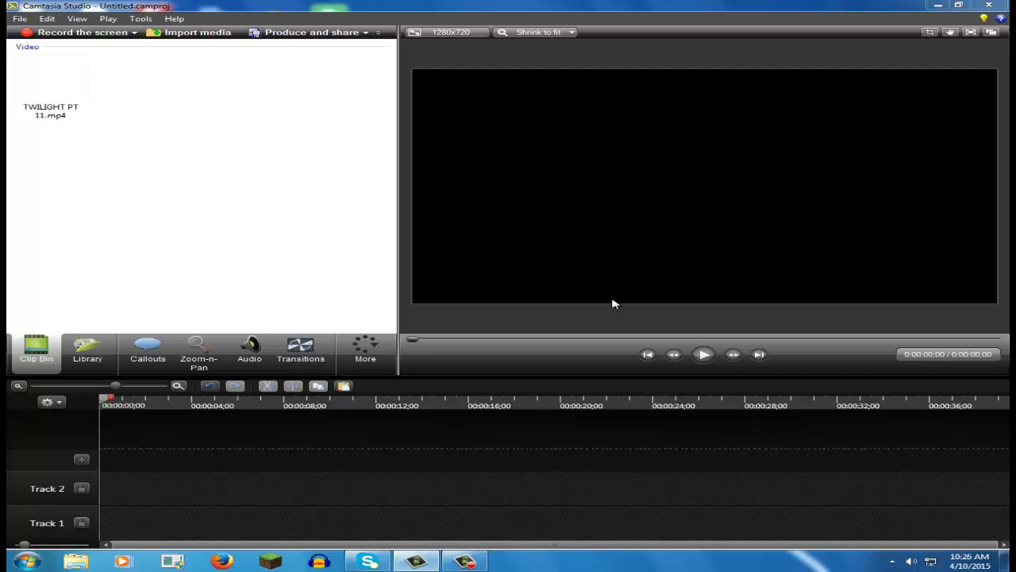
# Place TWILIGHT PT 11.mp4 at the start of Track 1 and separate its video and audio
pyautogui.click(54, 114)
pyautogui.moveTo(54, 113); pyautogui.dragTo(200, 530)
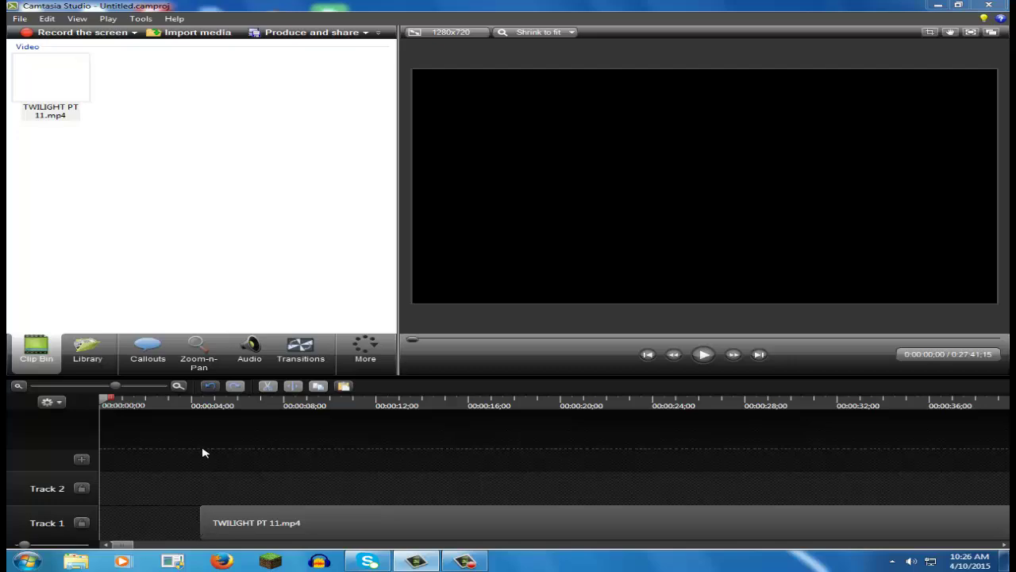
pyautogui.moveTo(257, 524); pyautogui.dragTo(114, 528)
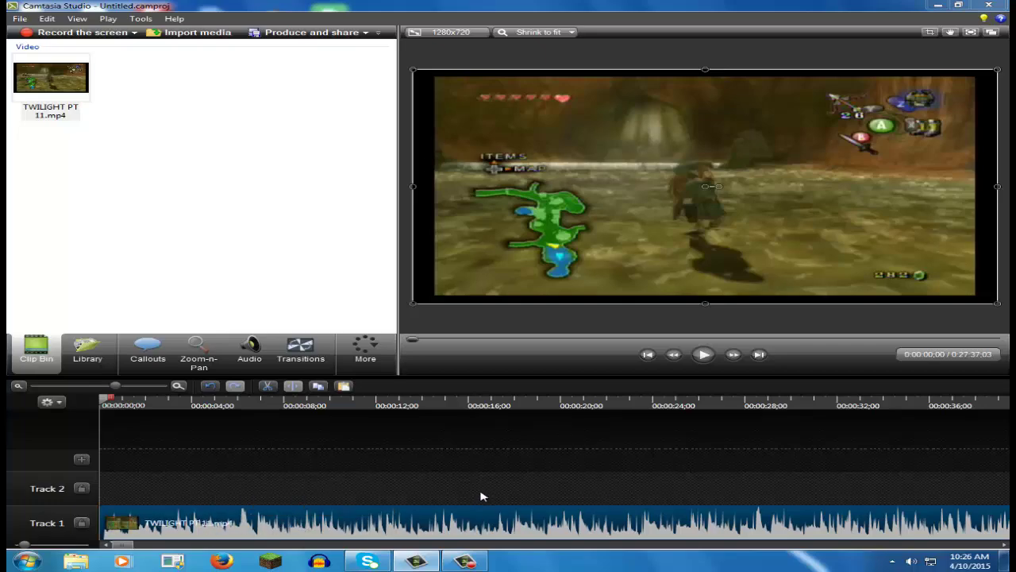
pyautogui.rightClick(206, 523)
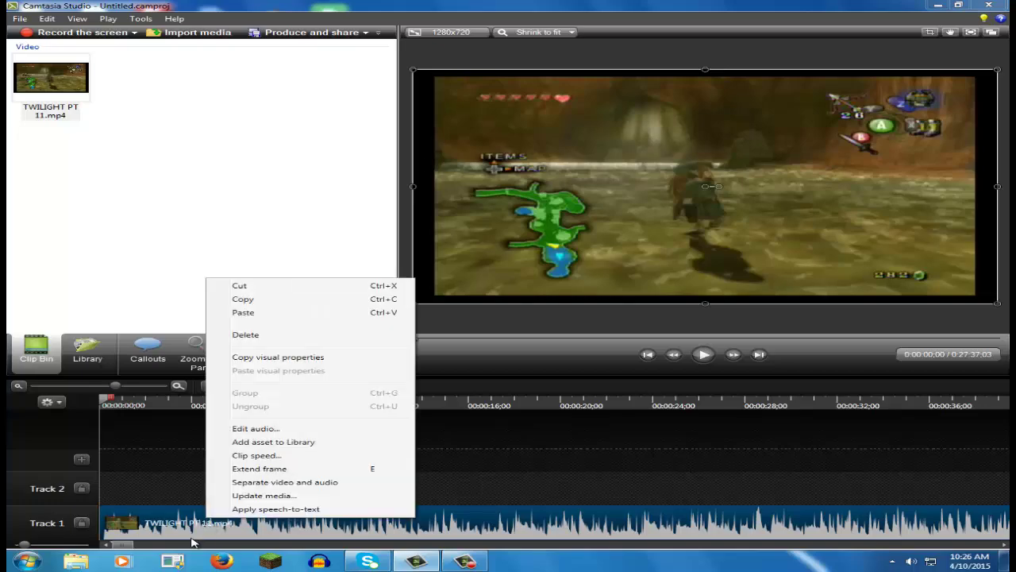
pyautogui.click(307, 488)
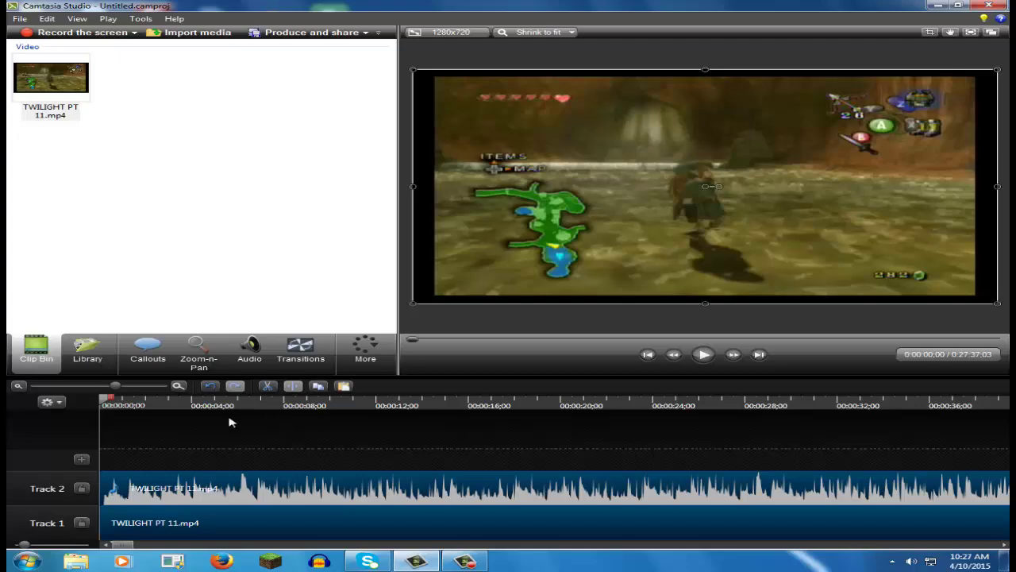
# Split the audio clip on Track 2 at 0:00:00;07, where its sound begins
pyautogui.click(219, 490)
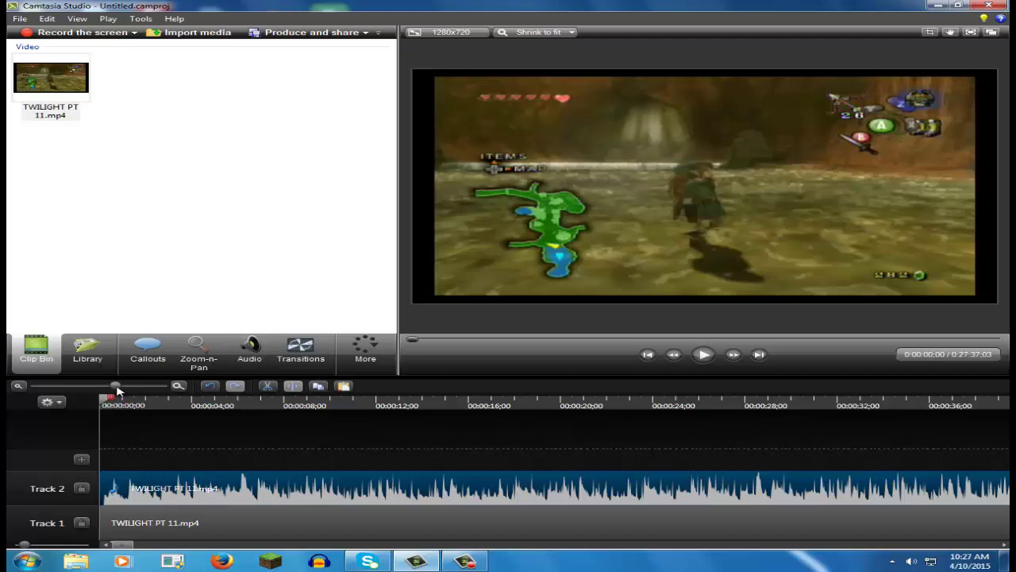
pyautogui.moveTo(117, 389); pyautogui.dragTo(169, 389)
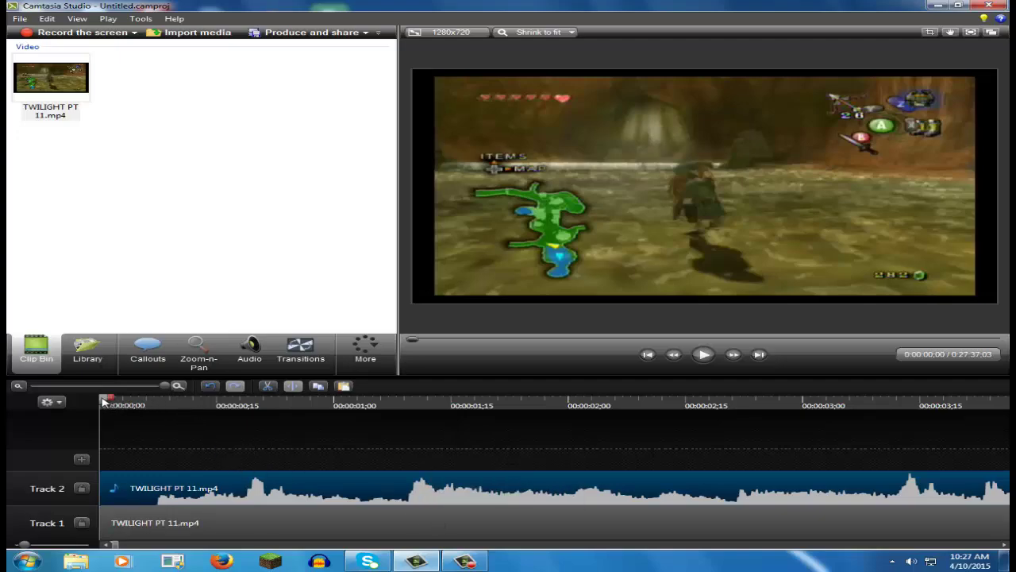
pyautogui.moveTo(108, 401); pyautogui.dragTo(132, 403)
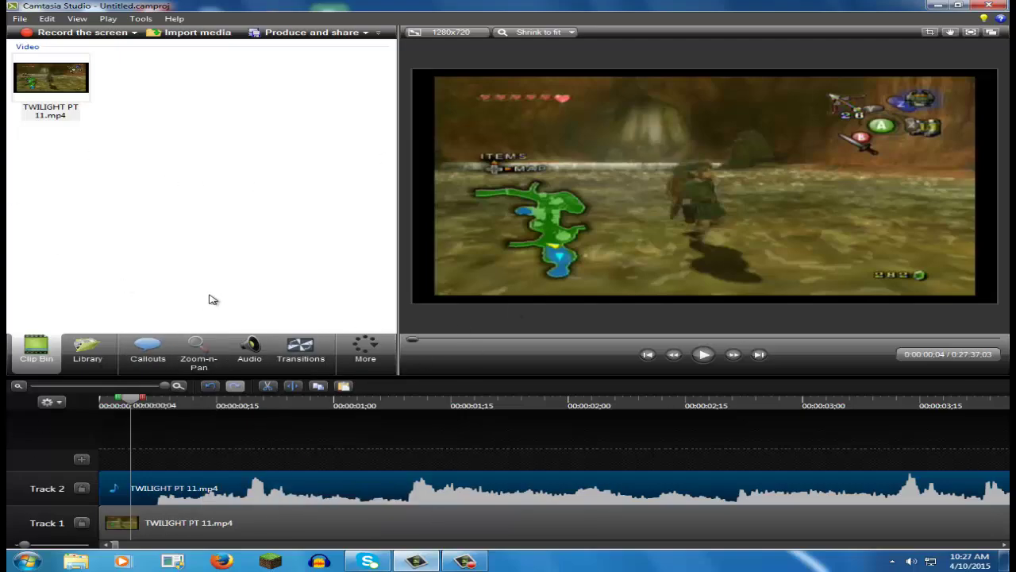
pyautogui.moveTo(137, 402); pyautogui.dragTo(157, 405)
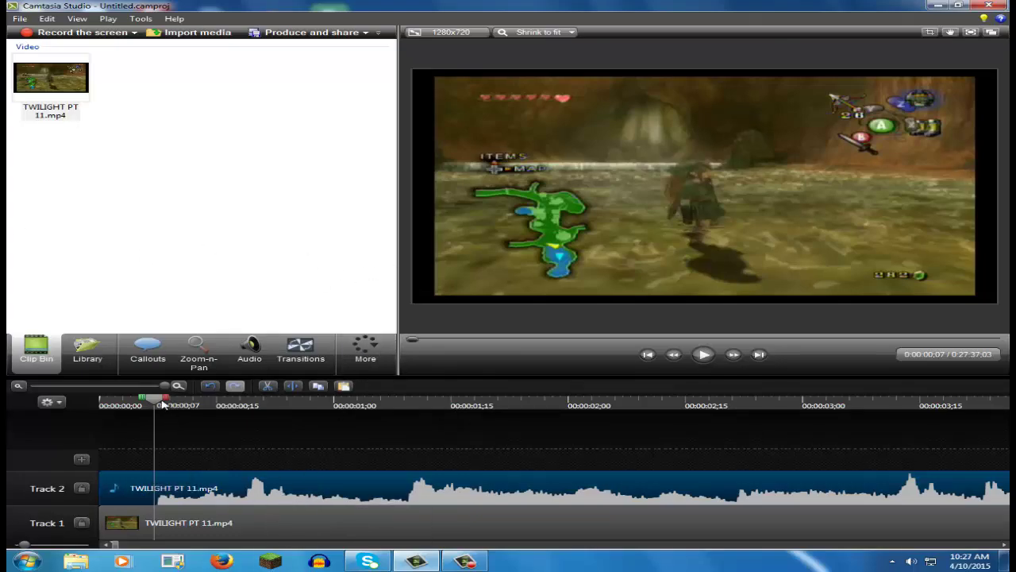
pyautogui.moveTo(159, 403); pyautogui.dragTo(155, 401)
pyautogui.click(292, 387)
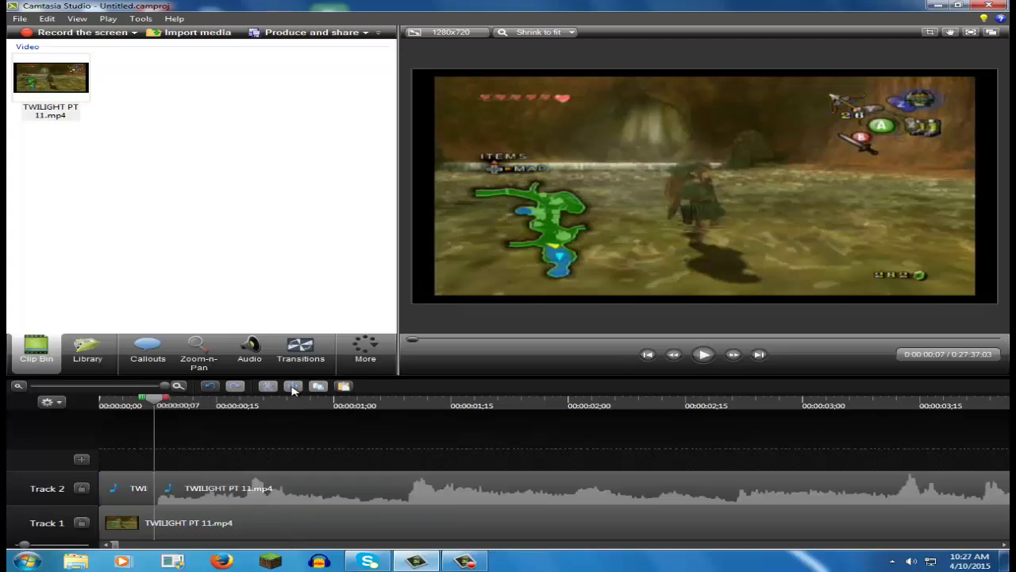
# Cut the short silent audio piece, move the remaining audio to the start of Track 2, and return the playhead to the beginning
pyautogui.click(135, 486)
pyautogui.rightClick(130, 485)
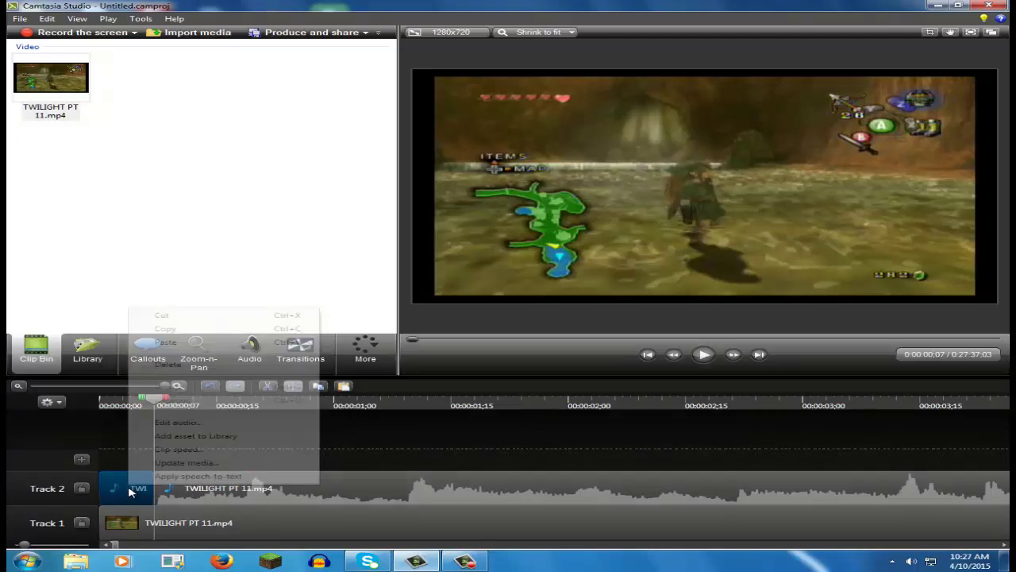
pyautogui.click(174, 319)
pyautogui.moveTo(265, 484); pyautogui.dragTo(187, 486)
pyautogui.moveTo(155, 397); pyautogui.dragTo(91, 406)
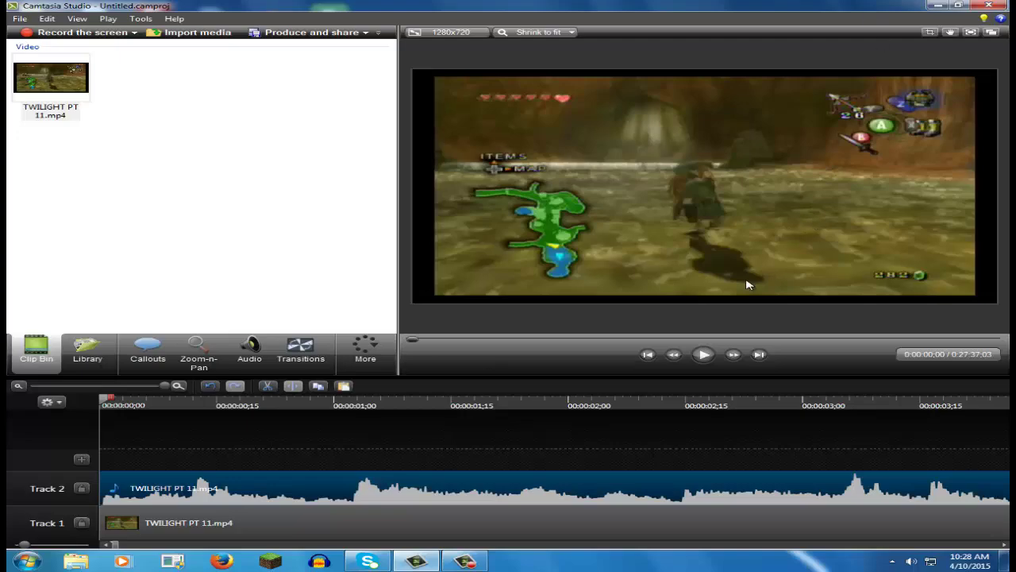
# Stretch the video past the lower and left edges of the canvas to push those black borders out of frame
pyautogui.click(708, 255)
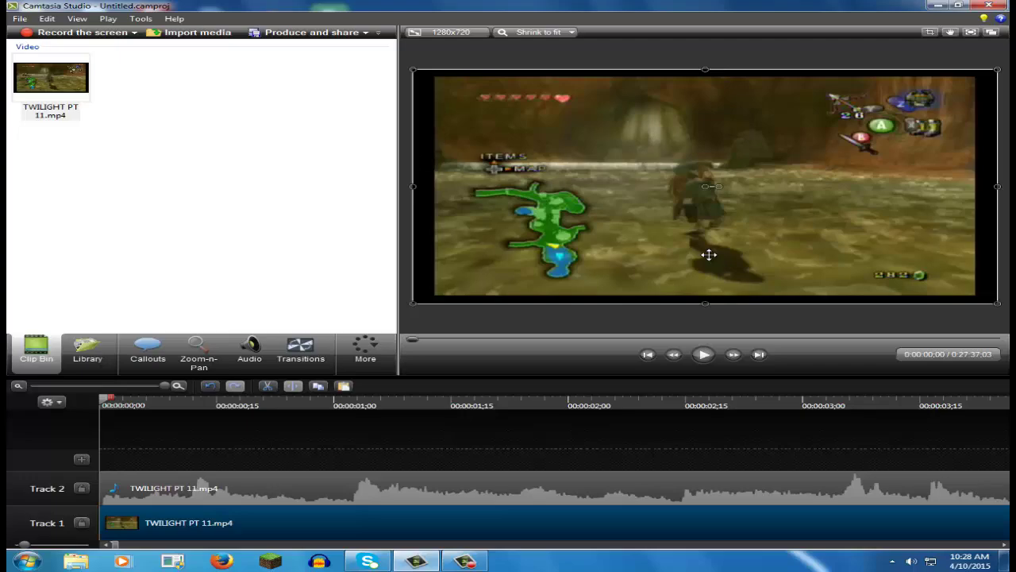
pyautogui.scroll(-1, 712, 254)
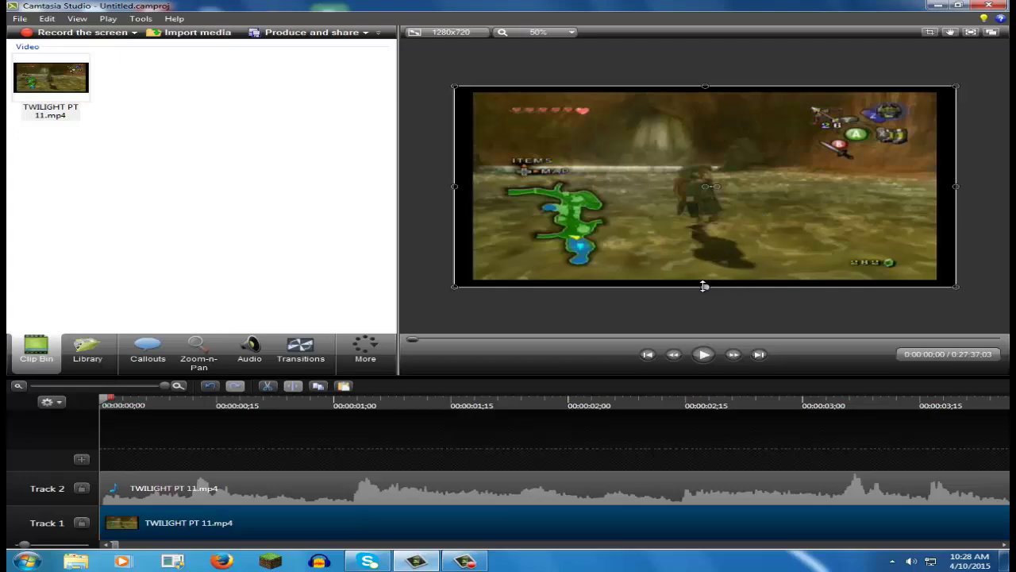
pyautogui.scroll(1, 723, 246)
pyautogui.scroll(-2, 721, 248)
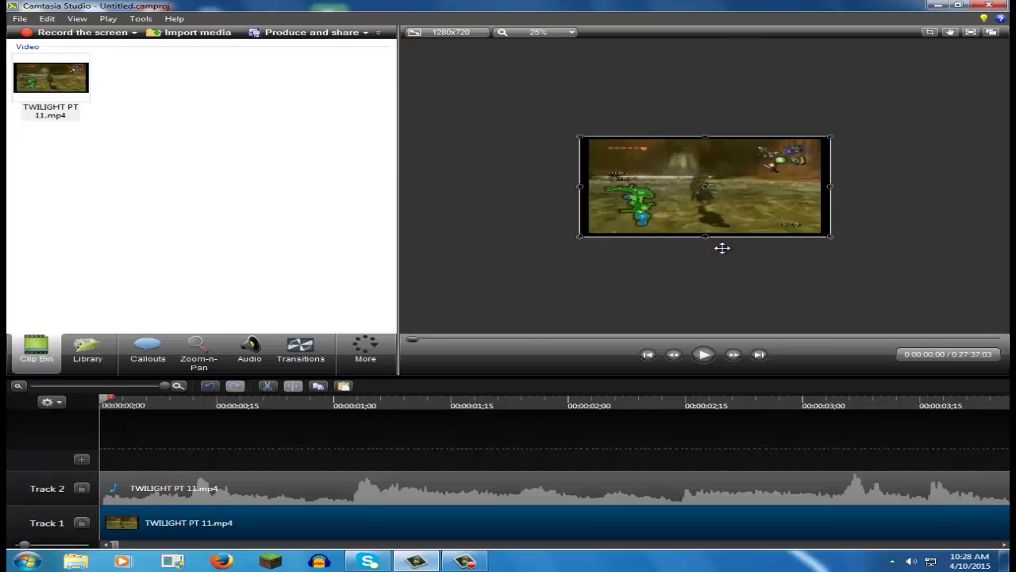
pyautogui.scroll(2, 723, 254)
pyautogui.scroll(-1, 707, 227)
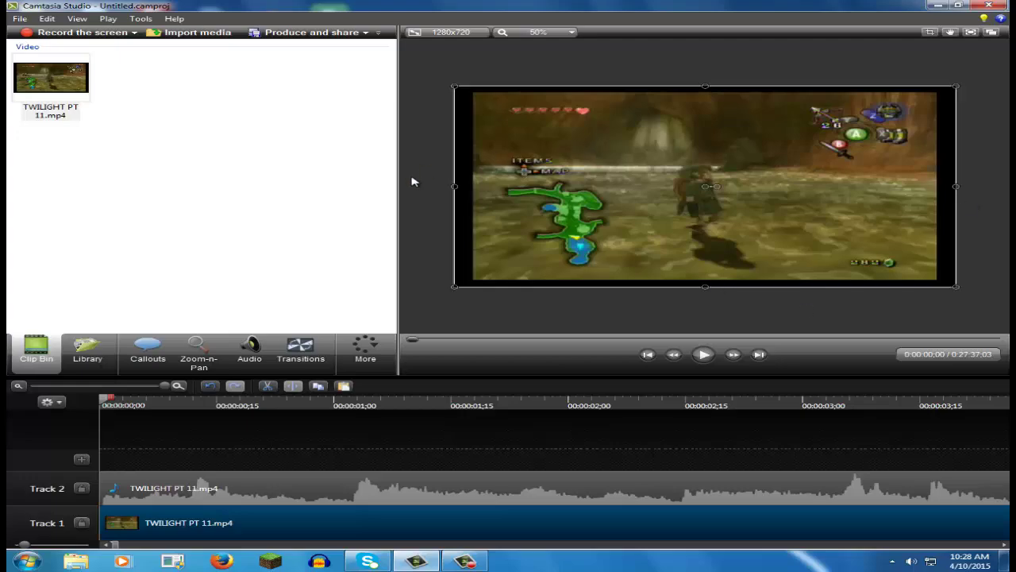
pyautogui.click(455, 294)
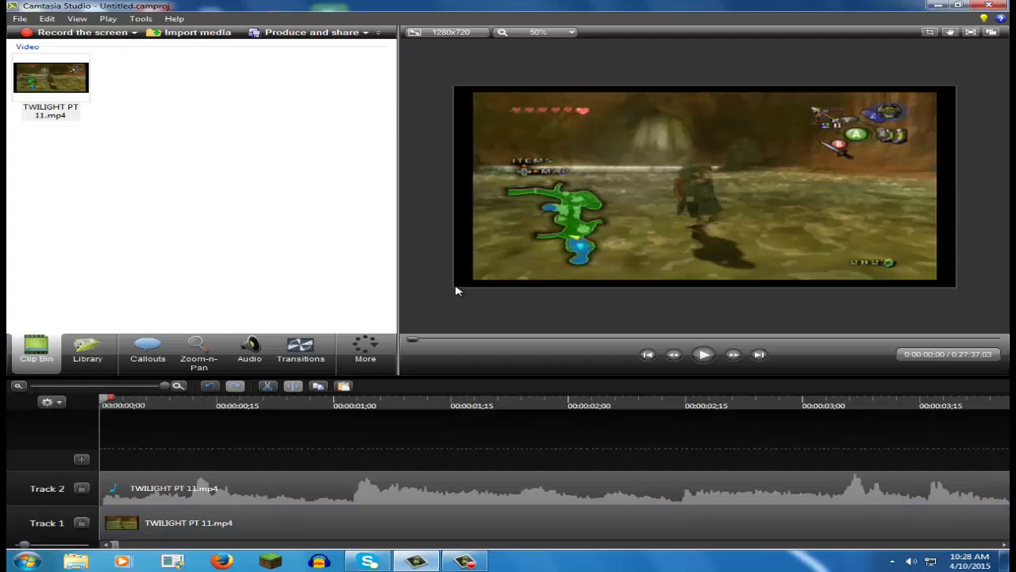
pyautogui.click(488, 273)
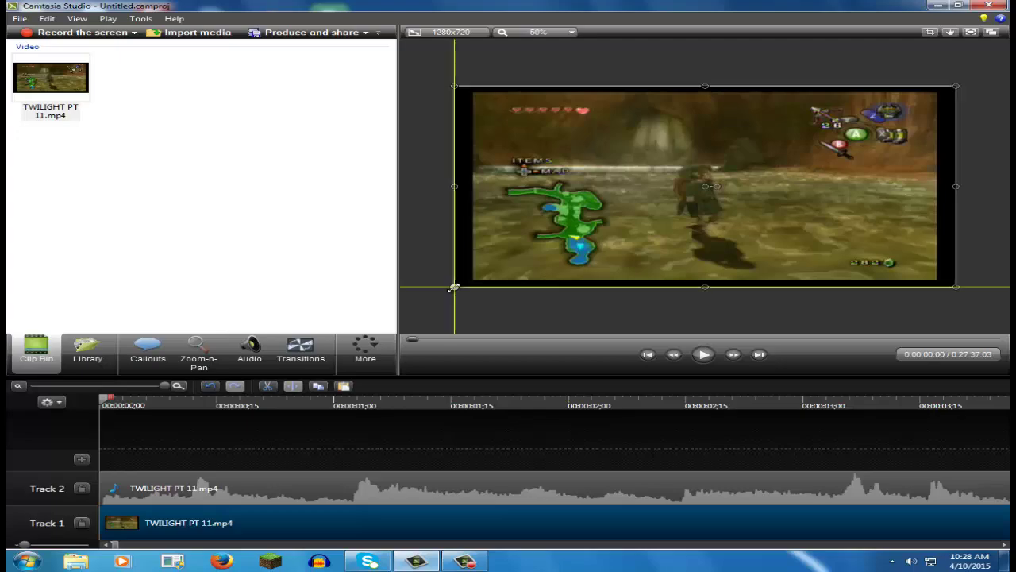
pyautogui.moveTo(458, 286); pyautogui.dragTo(454, 288)
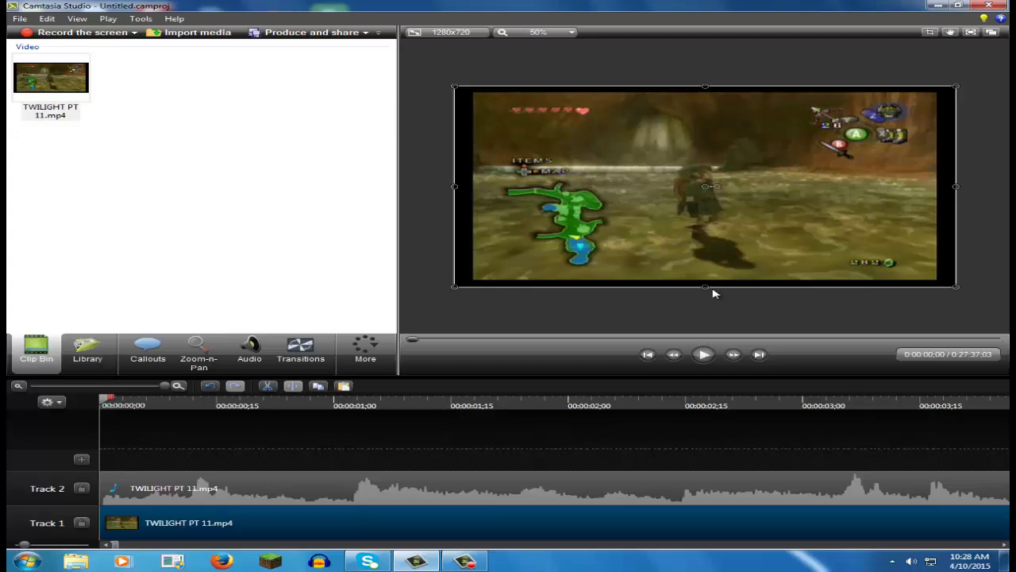
pyautogui.moveTo(705, 287); pyautogui.dragTo(705, 296)
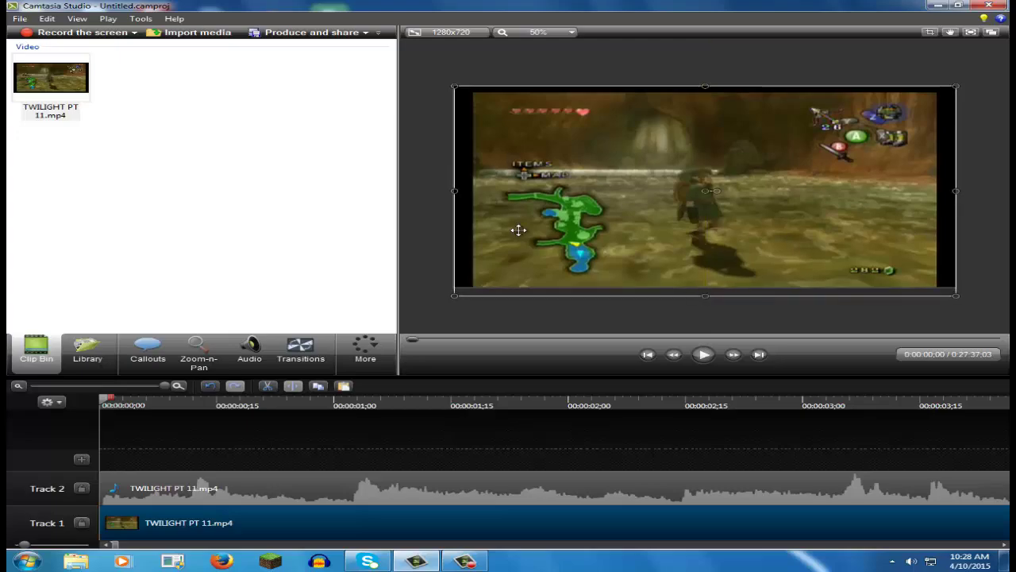
pyautogui.moveTo(451, 191); pyautogui.dragTo(432, 191)
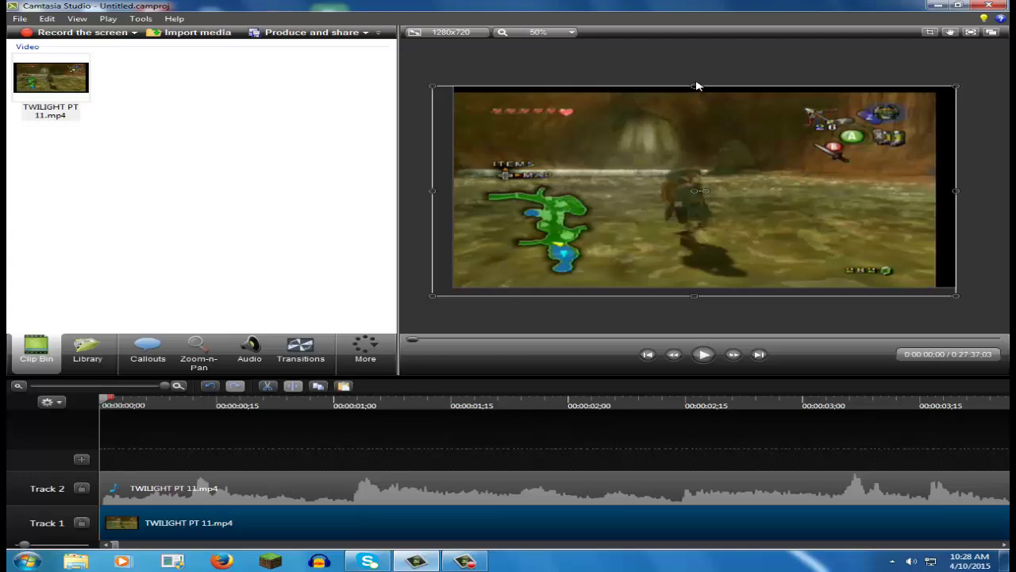
# Stretch the video past the upper and right edges of the canvas to push the remaining black borders out of frame
pyautogui.moveTo(696, 86); pyautogui.dragTo(696, 78)
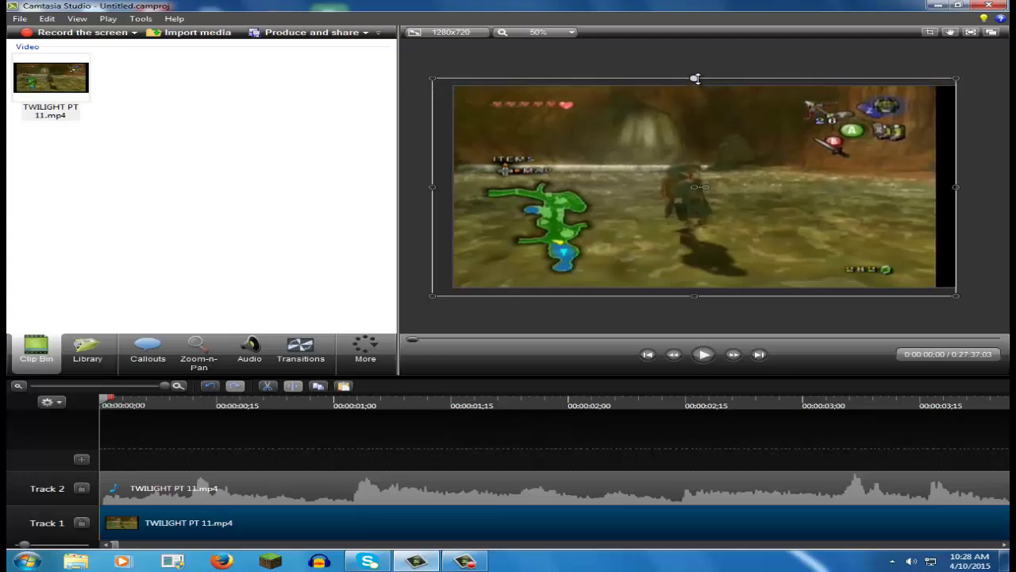
pyautogui.moveTo(956, 187); pyautogui.dragTo(975, 187)
pyautogui.rightClick(974, 187)
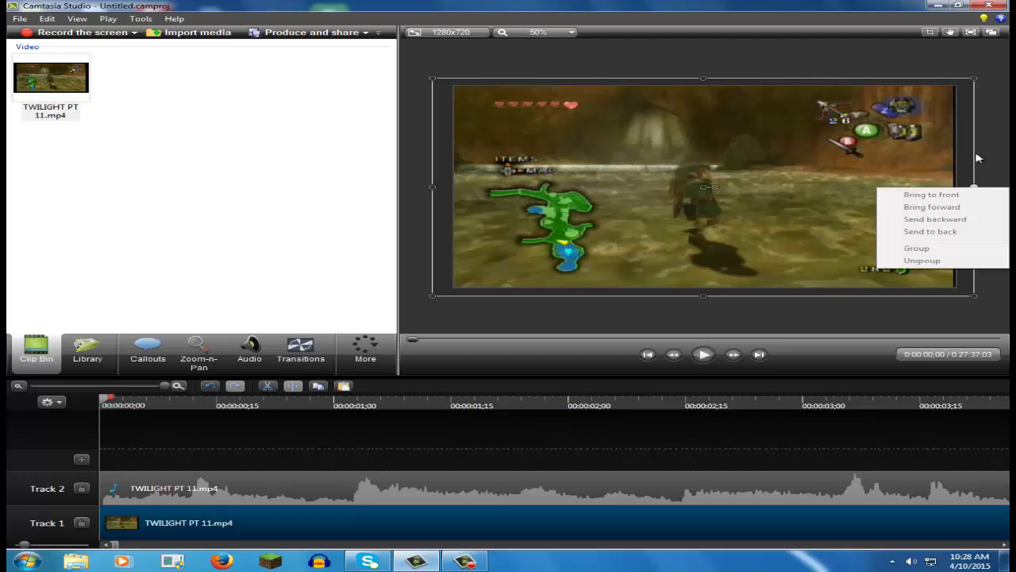
pyautogui.click(977, 158)
pyautogui.click(901, 185)
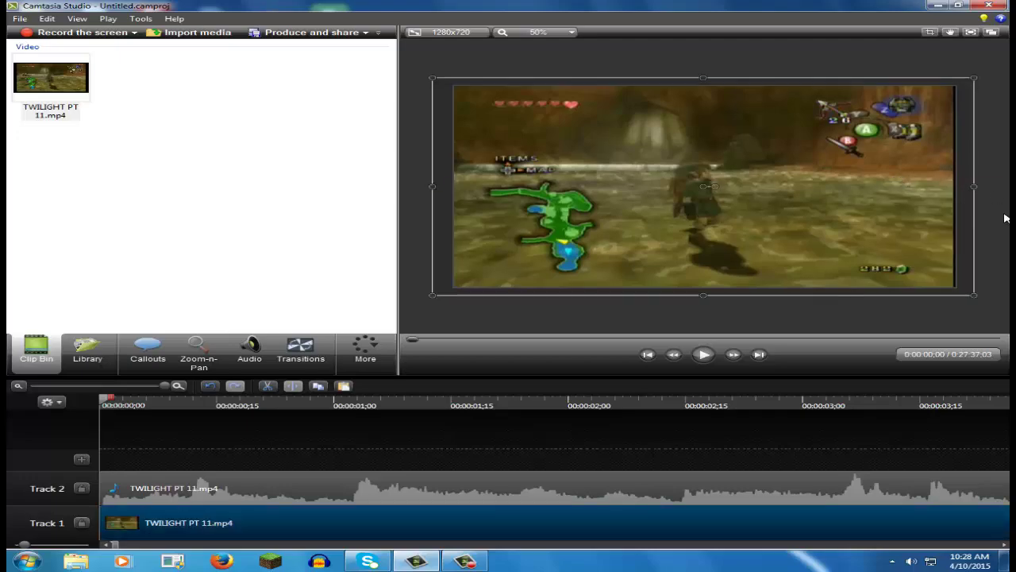
pyautogui.moveTo(973, 186); pyautogui.dragTo(977, 186)
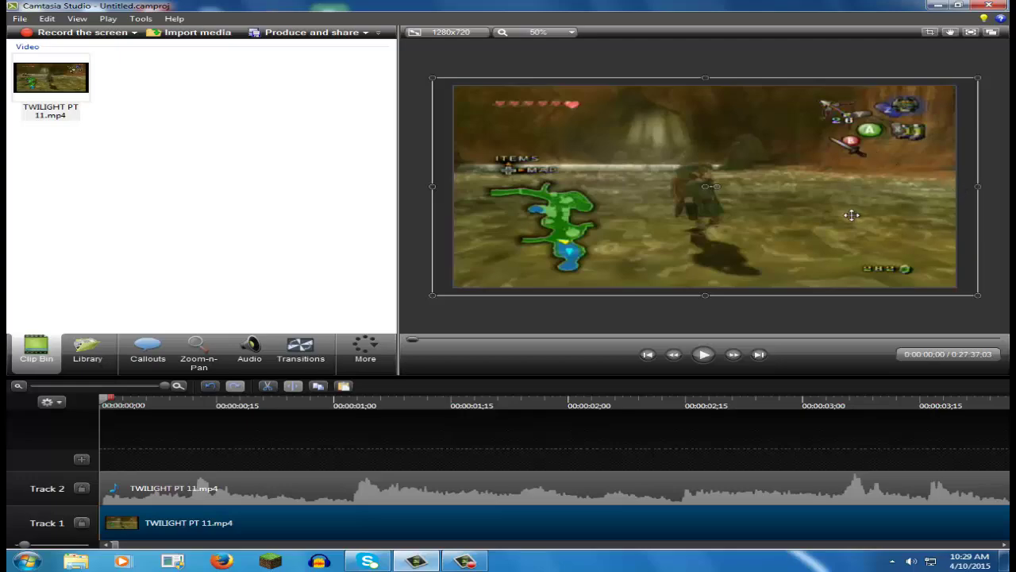
# Lower the volume of the TWILIGHT PT 11.mp4 game audio on Track 2 until its waveform is almost flat
pyautogui.scroll(1, 707, 207)
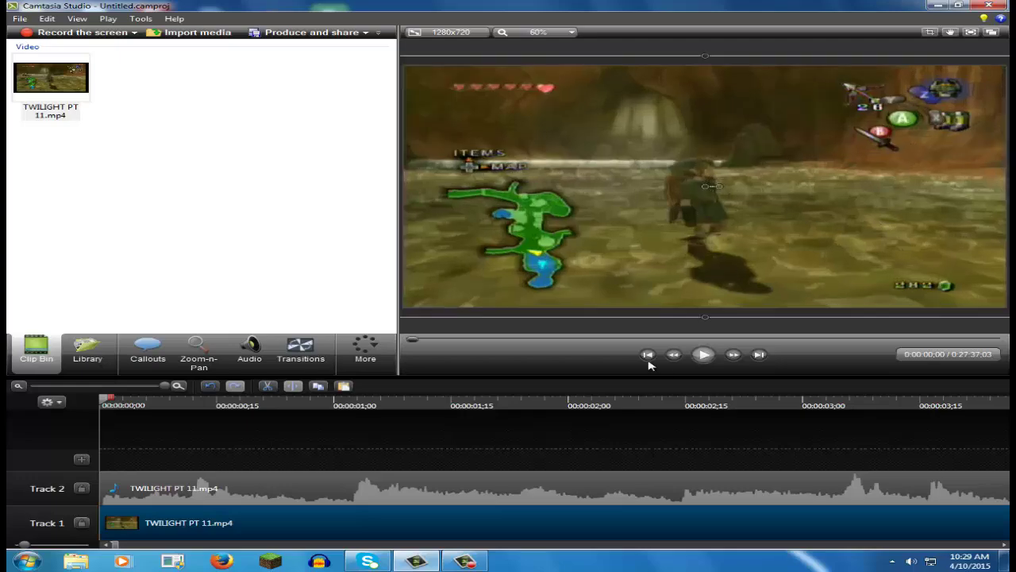
pyautogui.click(594, 328)
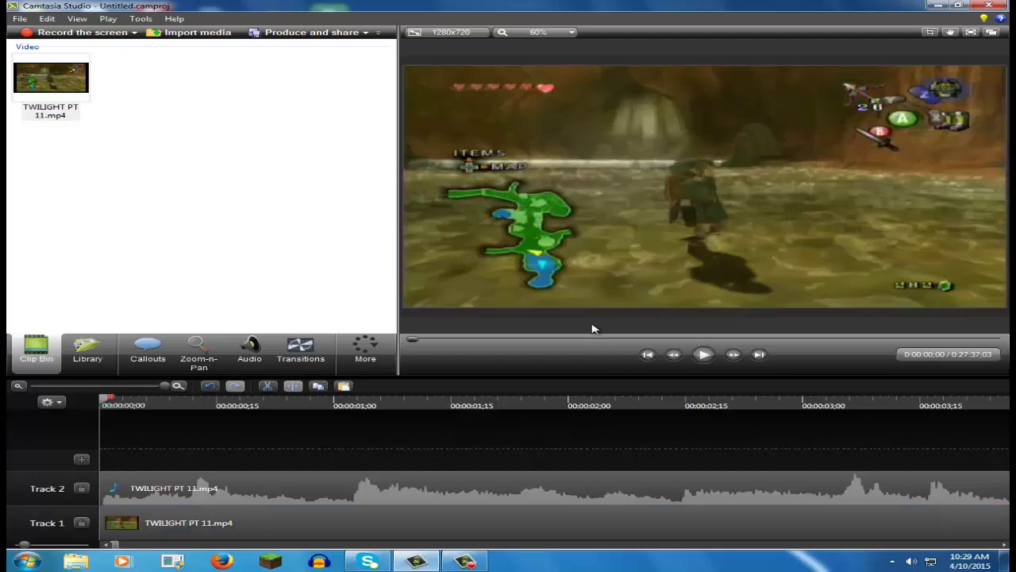
pyautogui.click(259, 357)
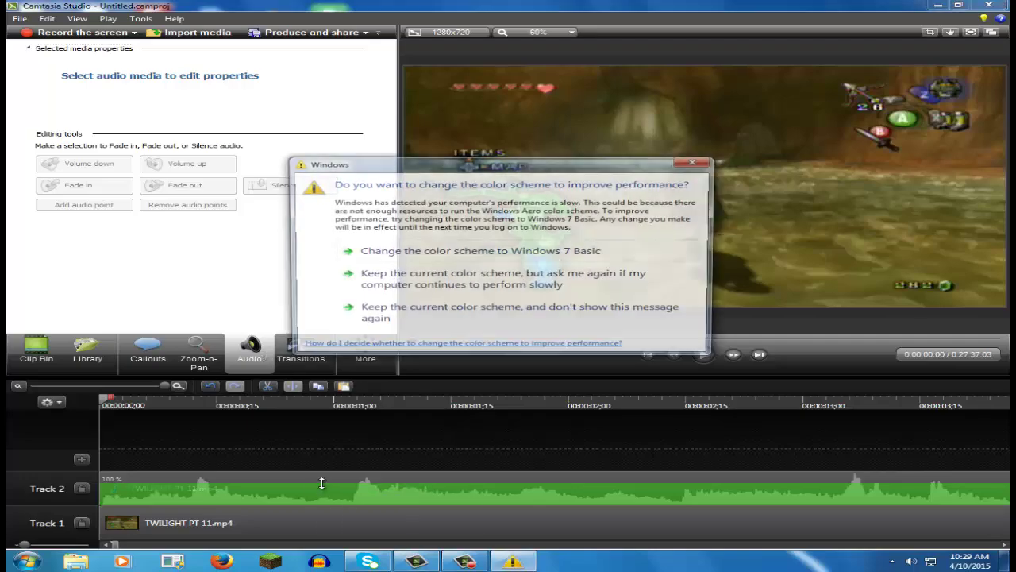
pyautogui.click(692, 166)
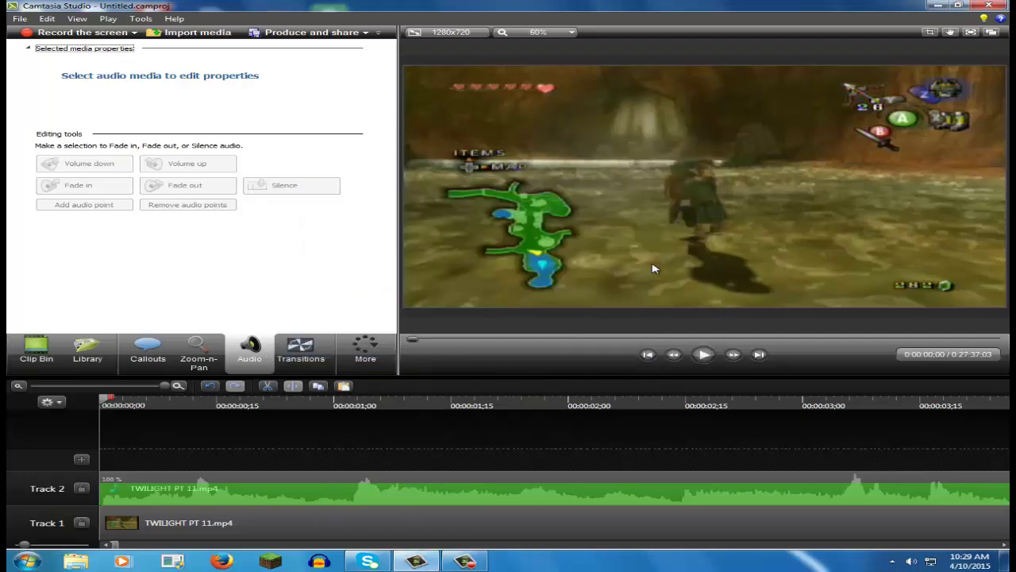
pyautogui.moveTo(397, 480); pyautogui.dragTo(403, 503)
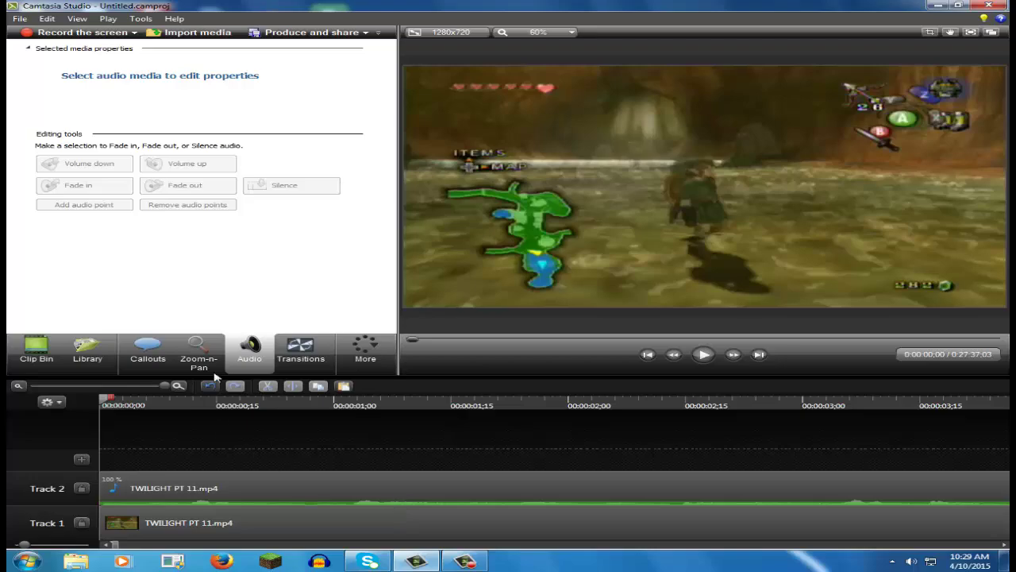
pyautogui.click(198, 354)
pyautogui.click(242, 362)
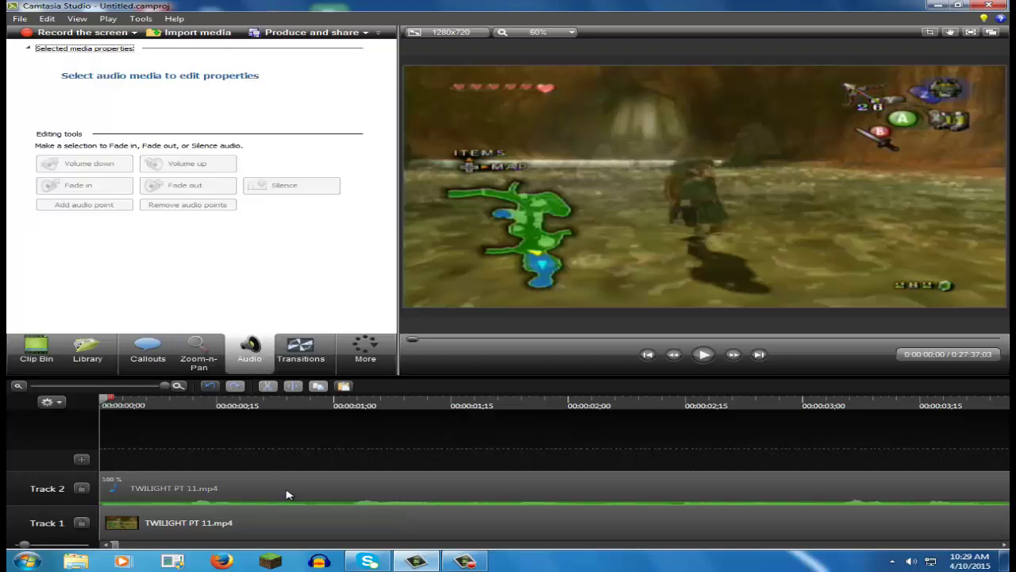
pyautogui.moveTo(288, 502); pyautogui.dragTo(297, 504)
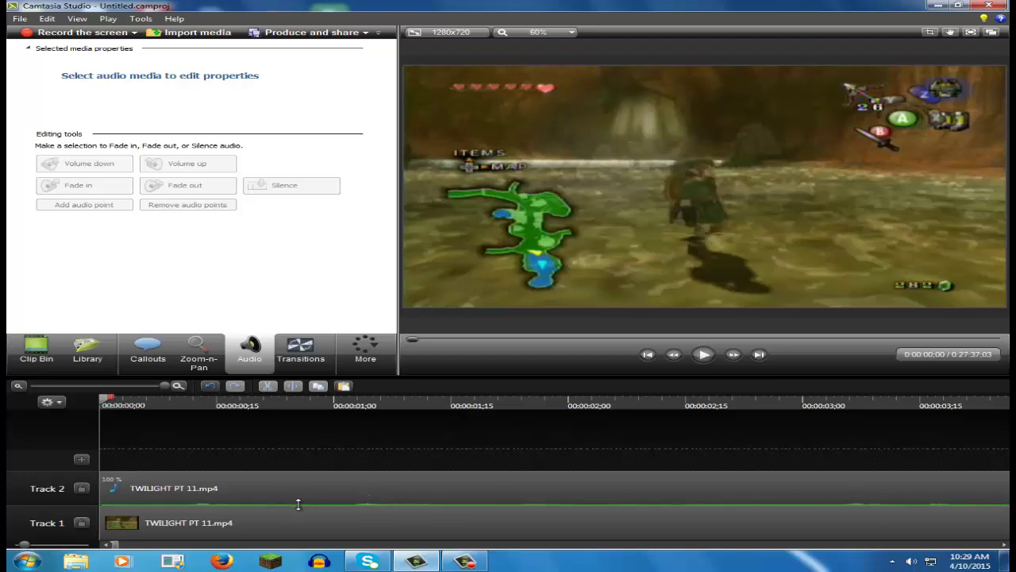
# Play the first few seconds to check the lowered game audio, and return the playhead to the beginning
pyautogui.click(703, 355)
pyautogui.click(703, 354)
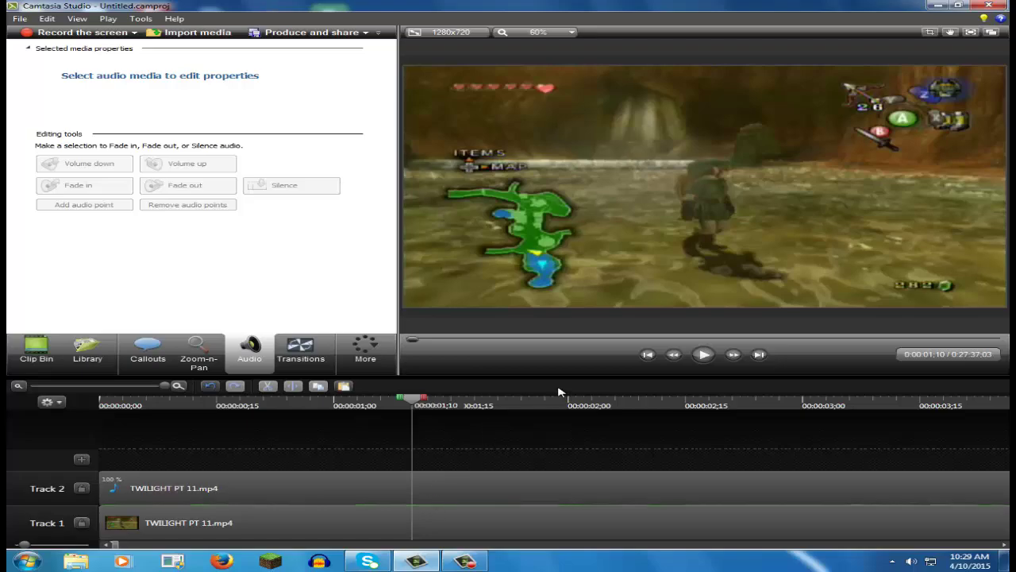
pyautogui.click(704, 354)
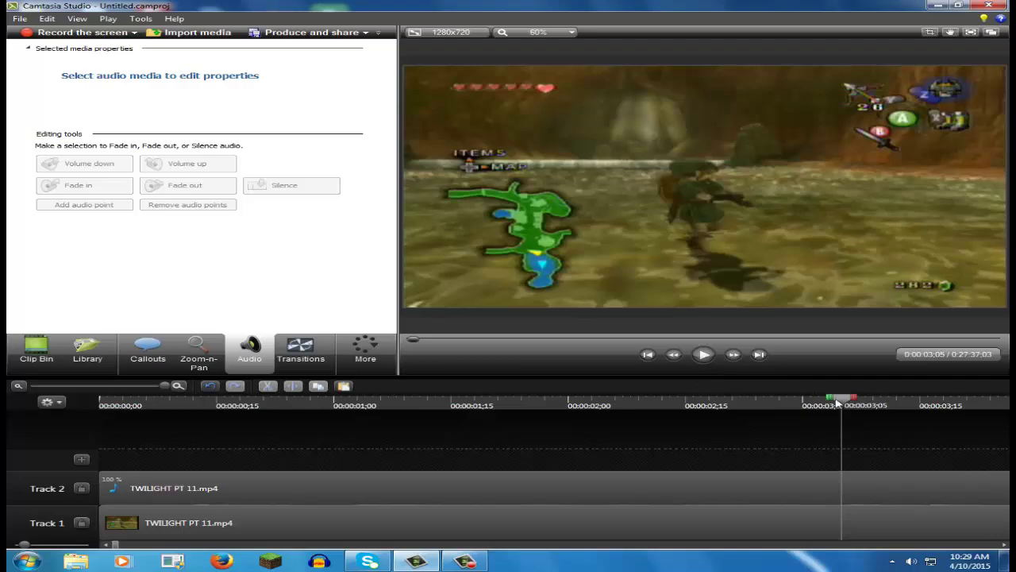
pyautogui.moveTo(839, 403); pyautogui.dragTo(87, 409)
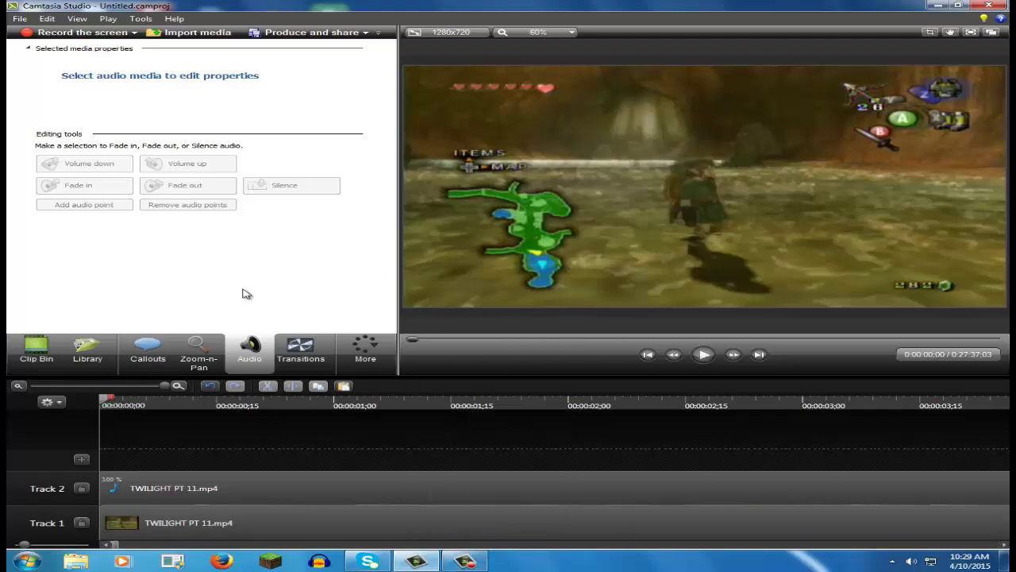
# Import the commentary file Twilight Narration 11.wav from the Documents library into the project's media
pyautogui.click(36, 349)
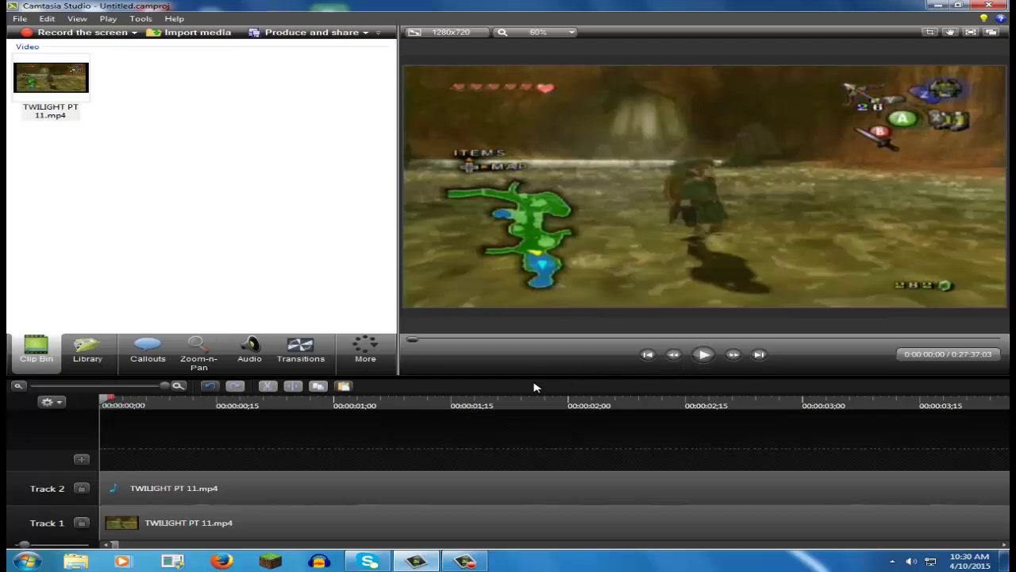
pyautogui.click(19, 18)
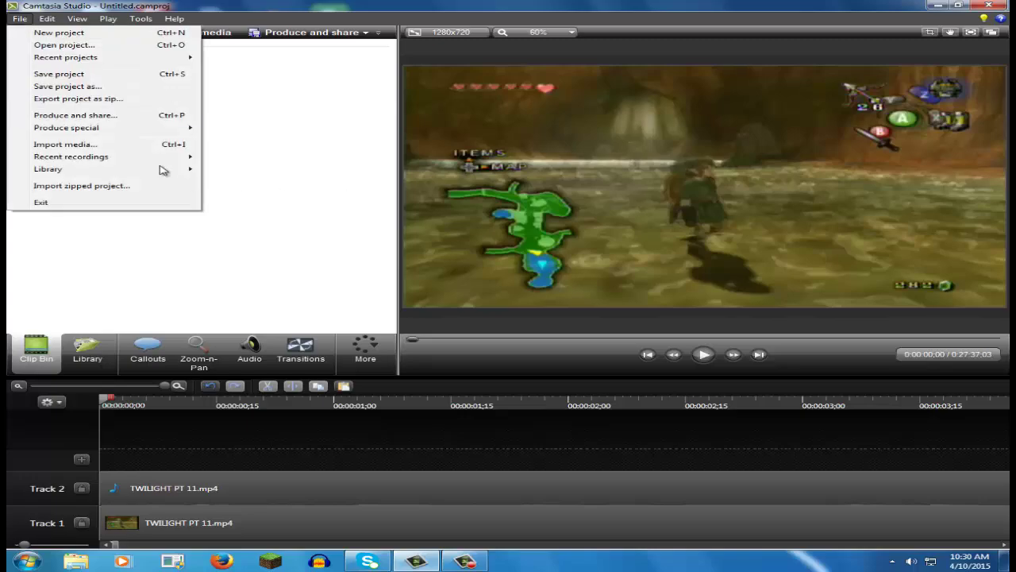
pyautogui.click(102, 151)
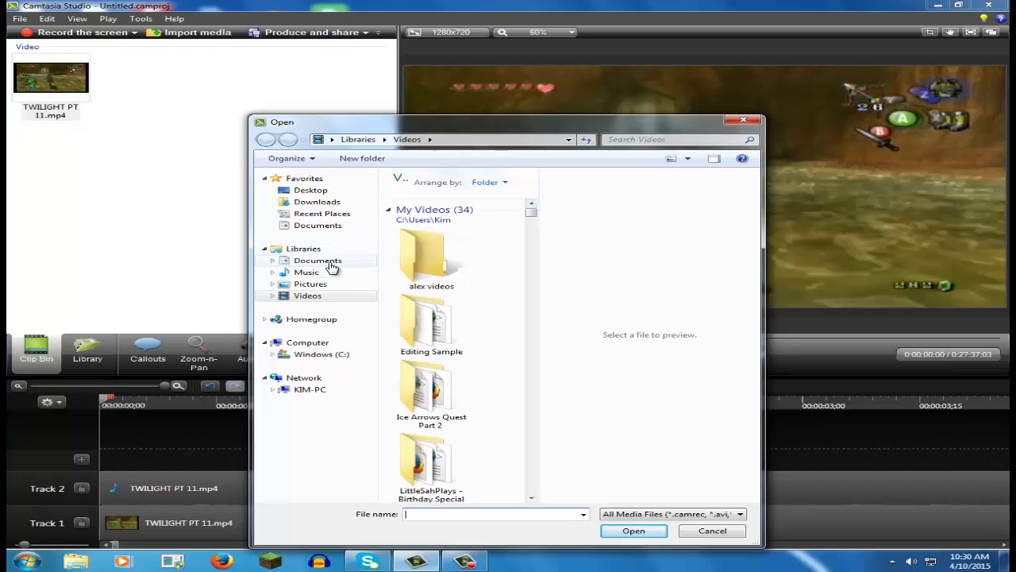
pyautogui.click(329, 261)
pyautogui.moveTo(529, 216); pyautogui.dragTo(534, 342)
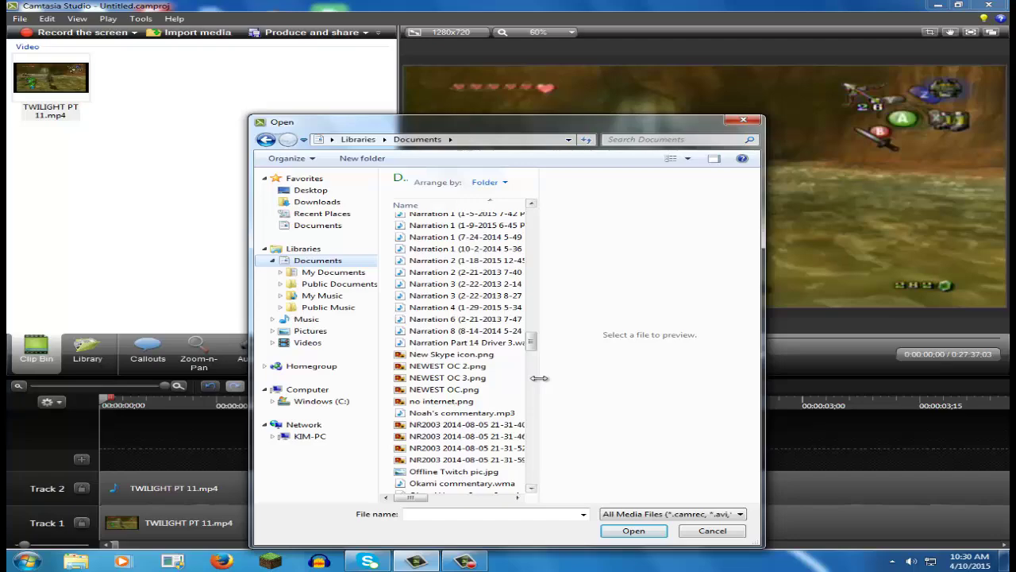
pyautogui.moveTo(539, 383); pyautogui.dragTo(591, 384)
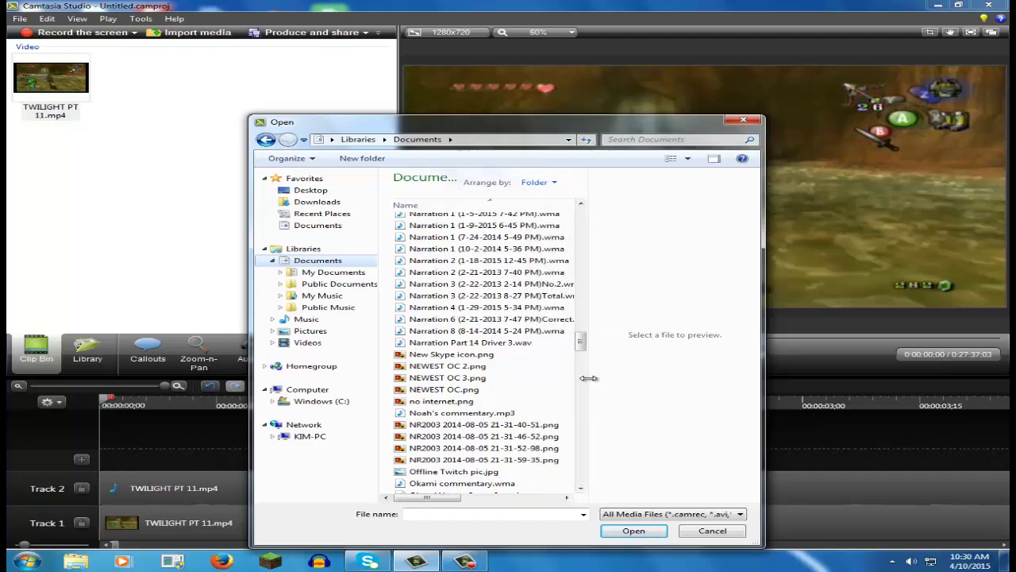
pyautogui.moveTo(580, 342); pyautogui.dragTo(586, 365)
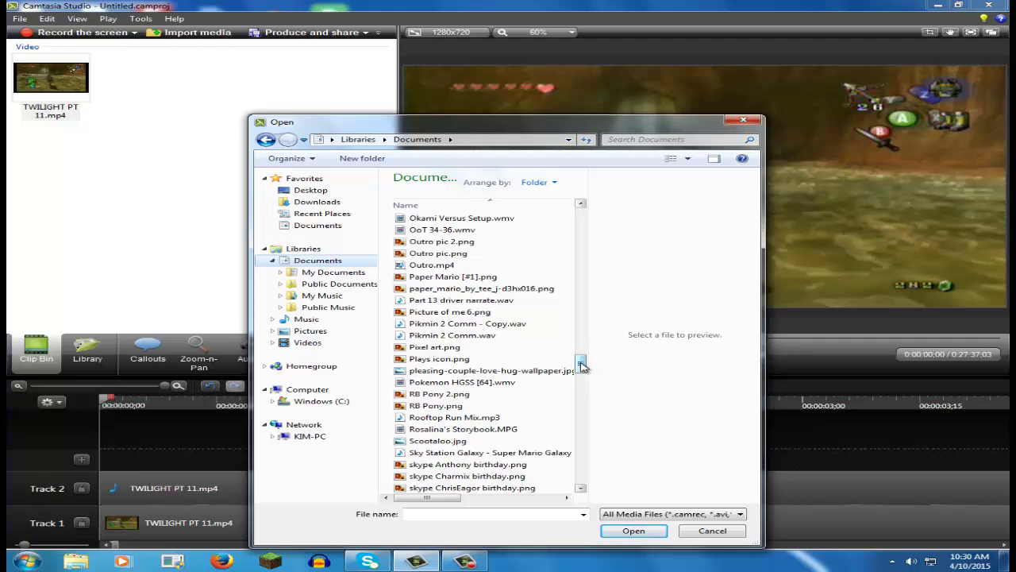
pyautogui.moveTo(582, 364); pyautogui.dragTo(587, 407)
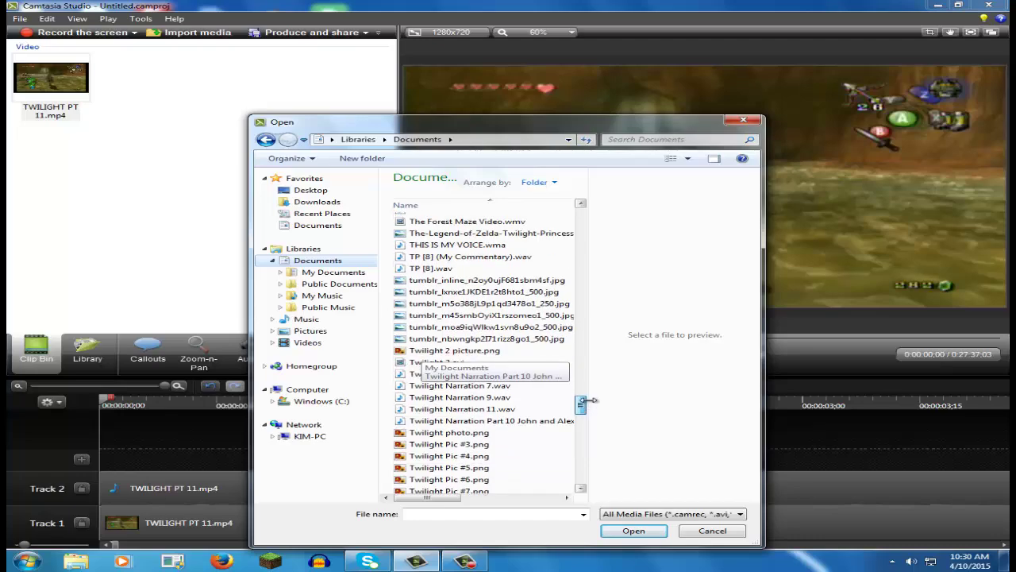
pyautogui.click(500, 409)
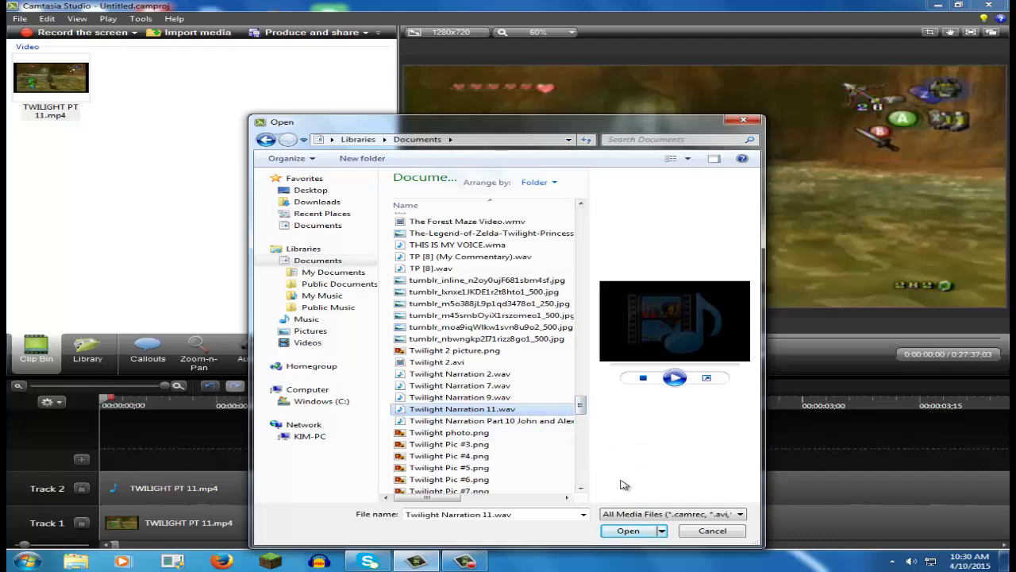
pyautogui.click(629, 532)
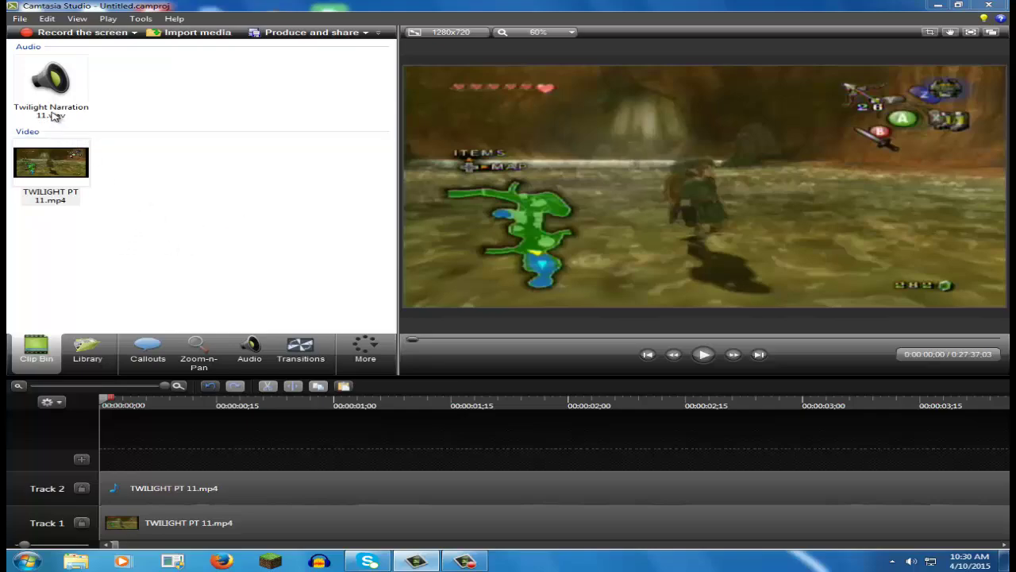
# Add Twilight Narration 11.wav to a new Track 3 and align its start with the beginning of the timeline
pyautogui.moveTo(50, 116)
pyautogui.mouseDown()
pyautogui.moveTo(93, 143)
pyautogui.moveTo(142, 234)
pyautogui.moveTo(181, 459)
pyautogui.mouseUp()
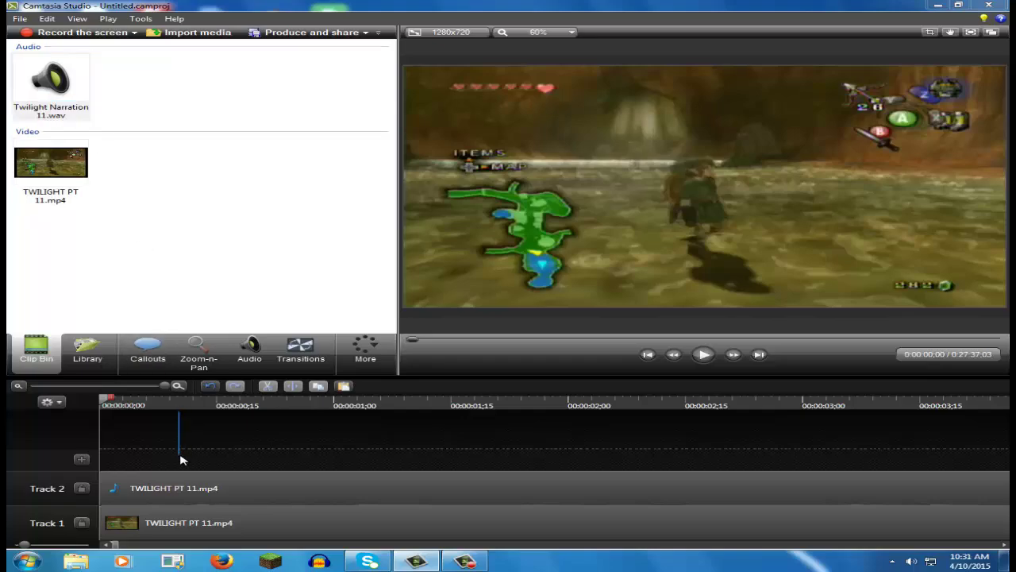
pyautogui.click(64, 111)
pyautogui.click(147, 350)
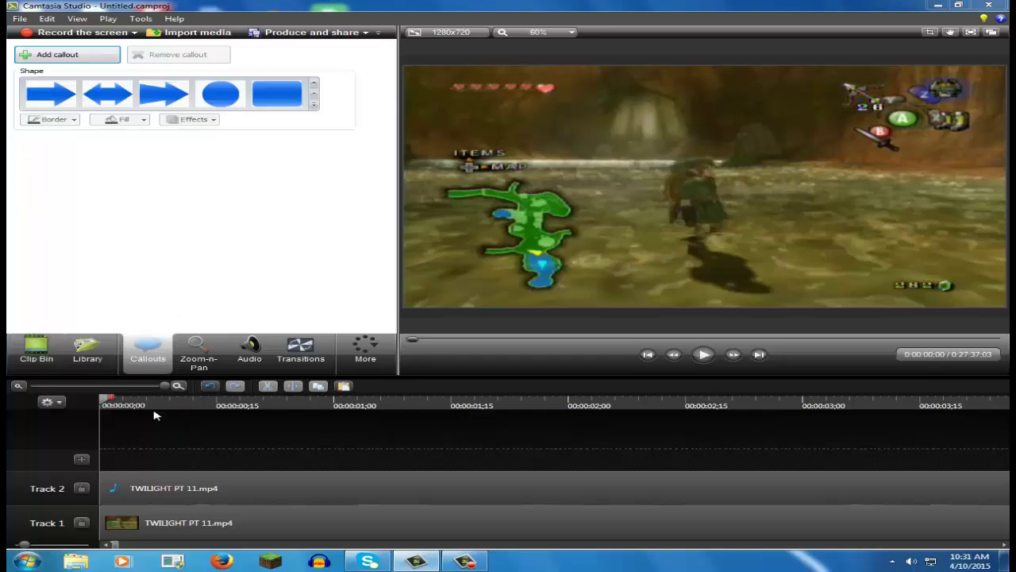
pyautogui.click(25, 354)
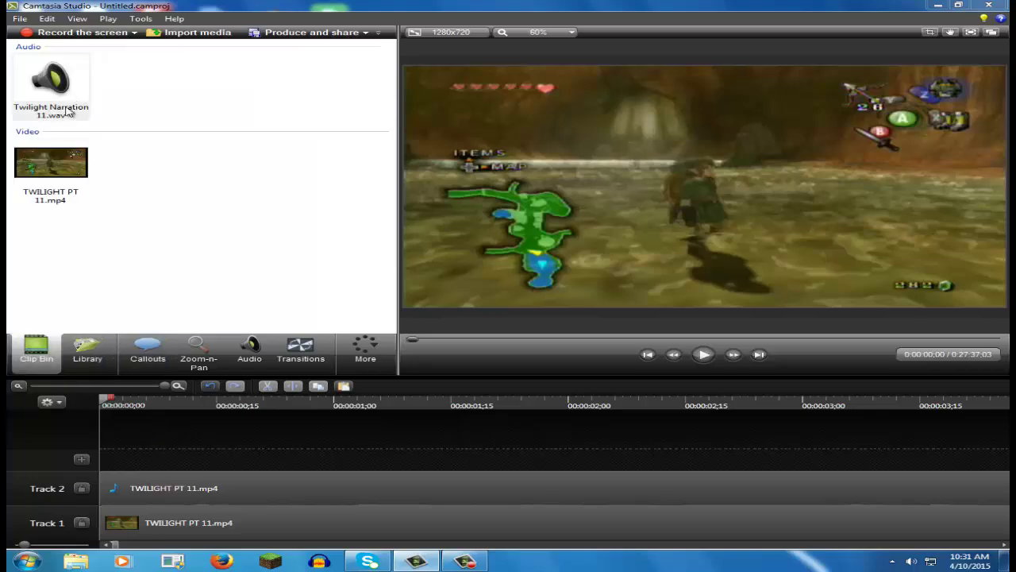
pyautogui.moveTo(68, 112); pyautogui.dragTo(162, 467)
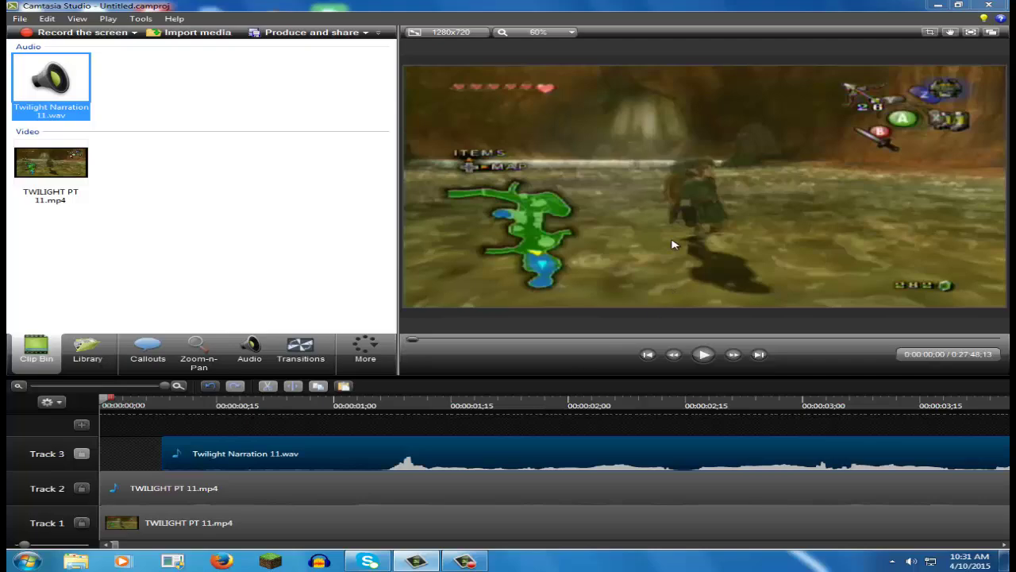
pyautogui.moveTo(457, 450); pyautogui.dragTo(269, 463)
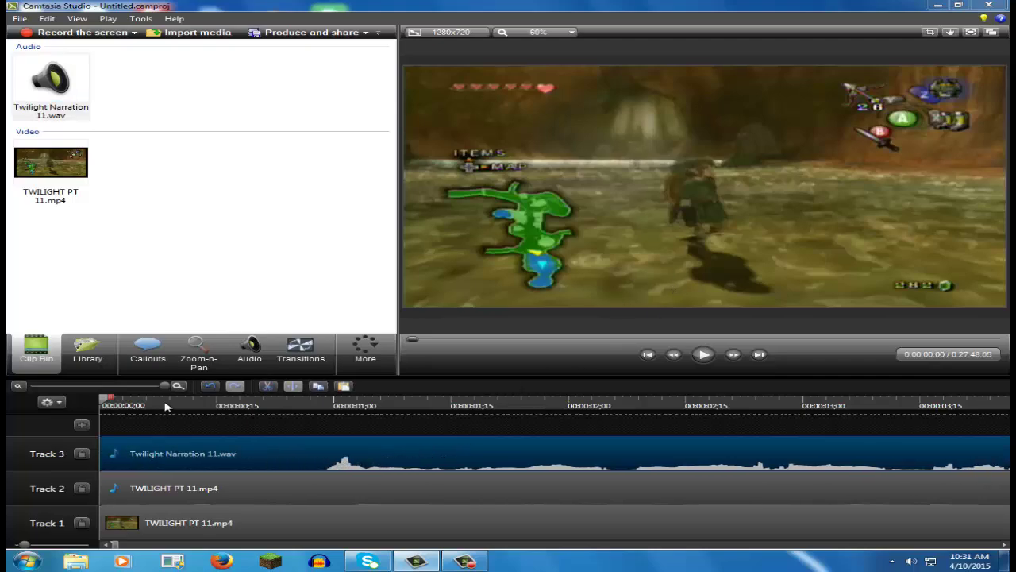
# Locate the quiet stretch before the commentary begins and split the narration clip on Track 3 at 0:00:09;01
pyautogui.moveTo(164, 388); pyautogui.dragTo(133, 392)
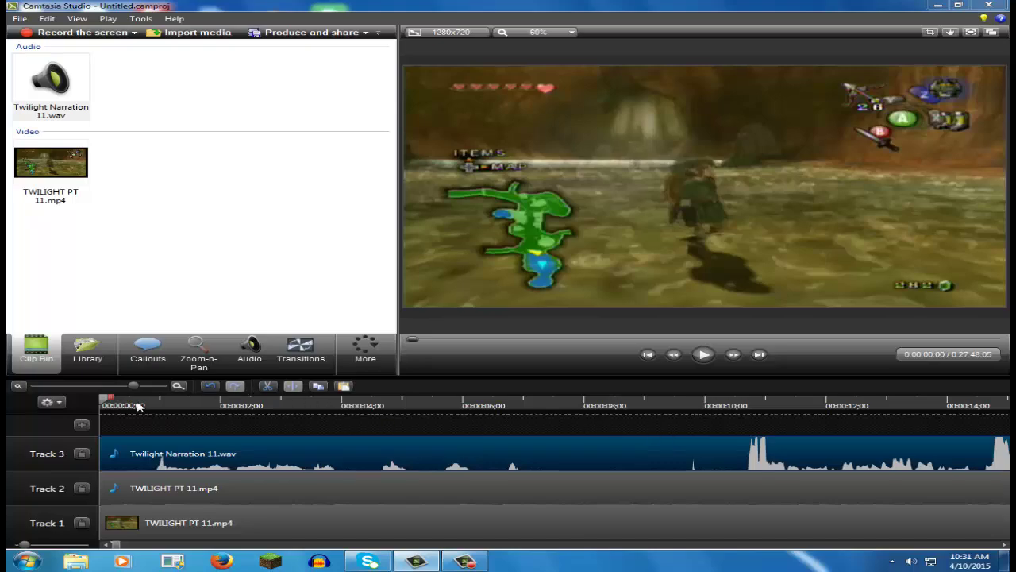
pyautogui.moveTo(103, 402); pyautogui.dragTo(651, 401)
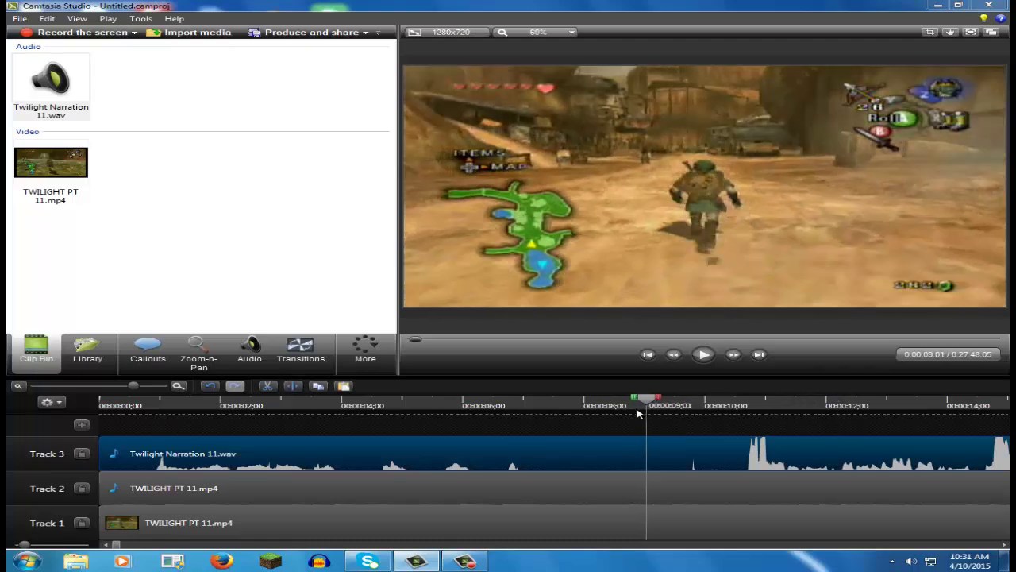
pyautogui.moveTo(649, 404)
pyautogui.mouseDown()
pyautogui.moveTo(286, 398)
pyautogui.moveTo(682, 411)
pyautogui.moveTo(665, 406)
pyautogui.mouseUp()
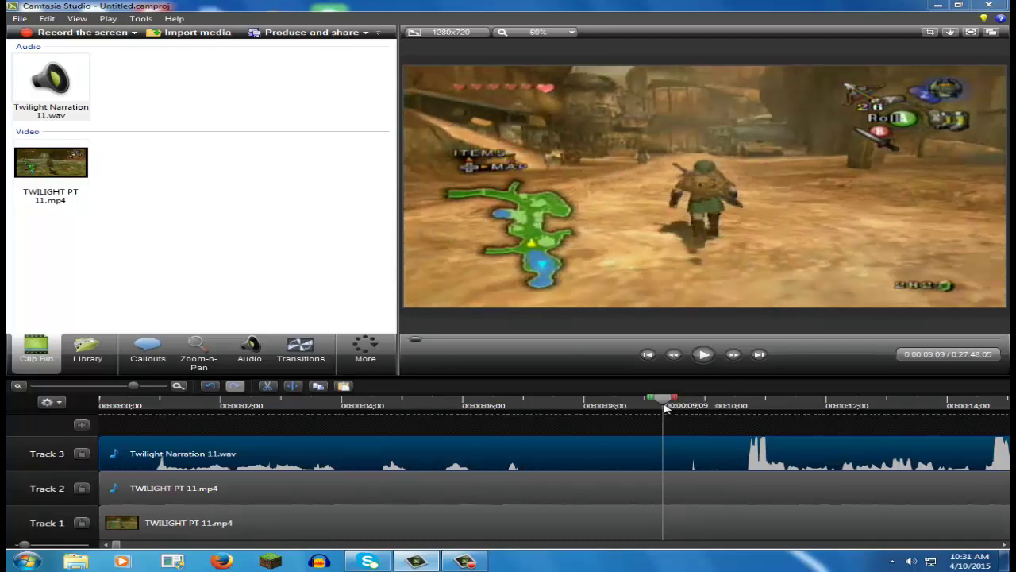
pyautogui.click(703, 354)
pyautogui.click(703, 354)
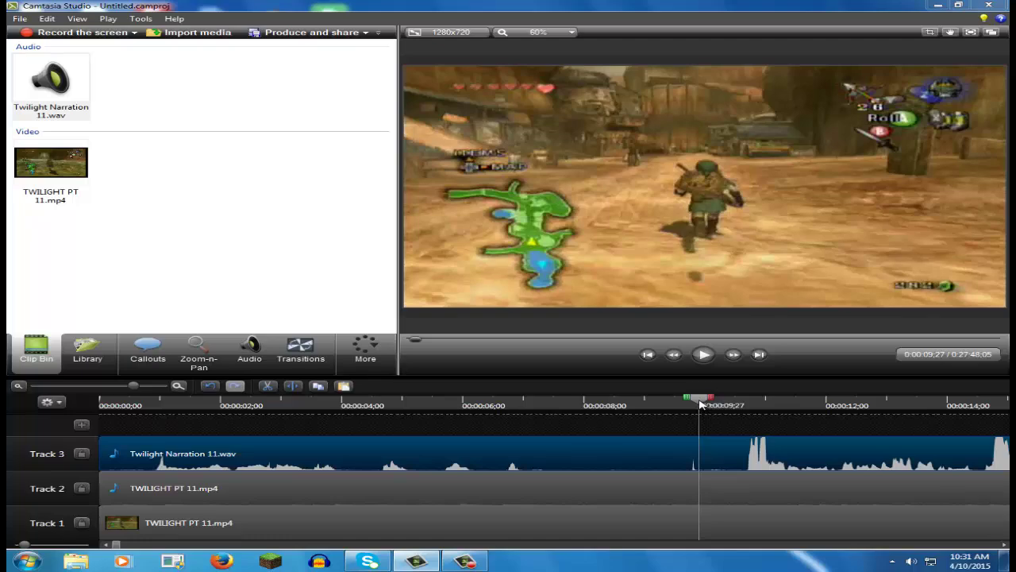
pyautogui.moveTo(700, 405); pyautogui.dragTo(647, 401)
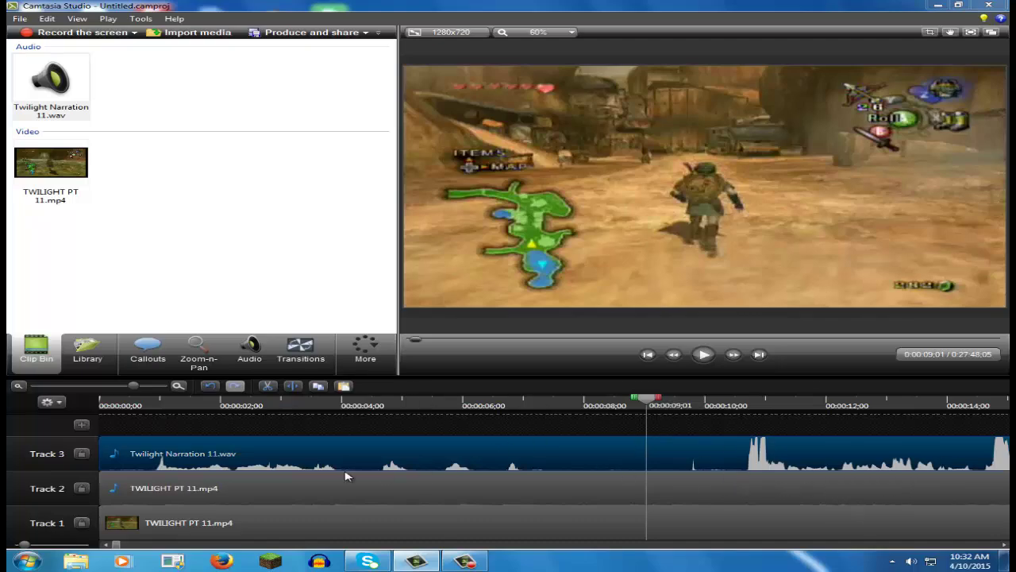
pyautogui.click(293, 387)
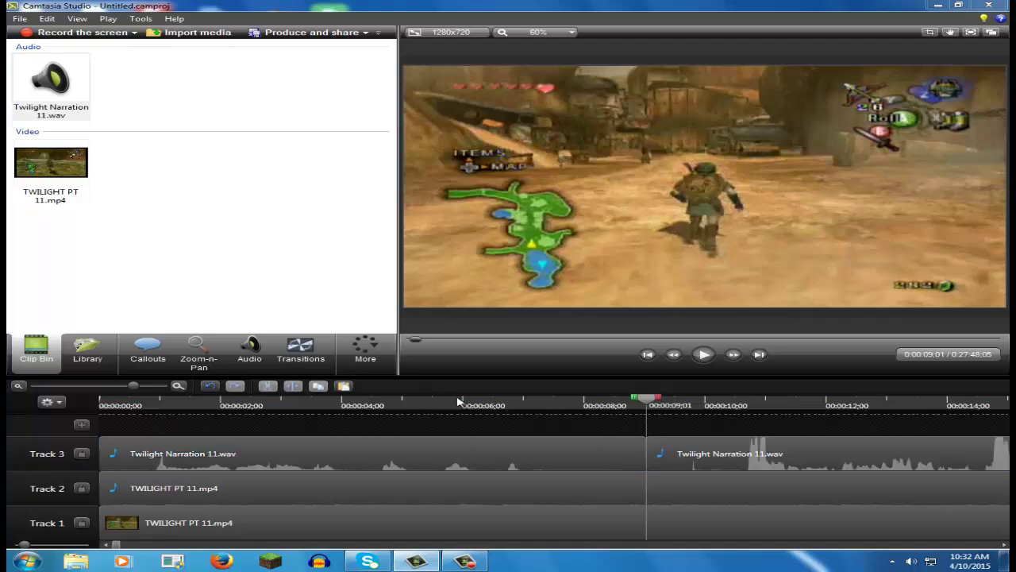
# Cut the narration piece before the split and move the remaining narration to the start of Track 3
pyautogui.click(496, 446)
pyautogui.rightClick(495, 446)
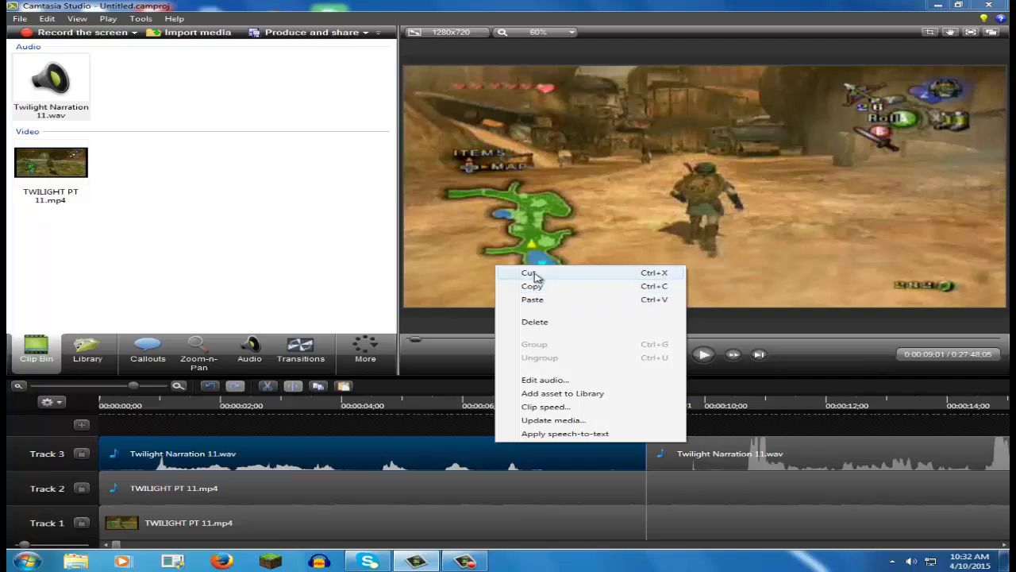
pyautogui.click(535, 274)
pyautogui.click(745, 449)
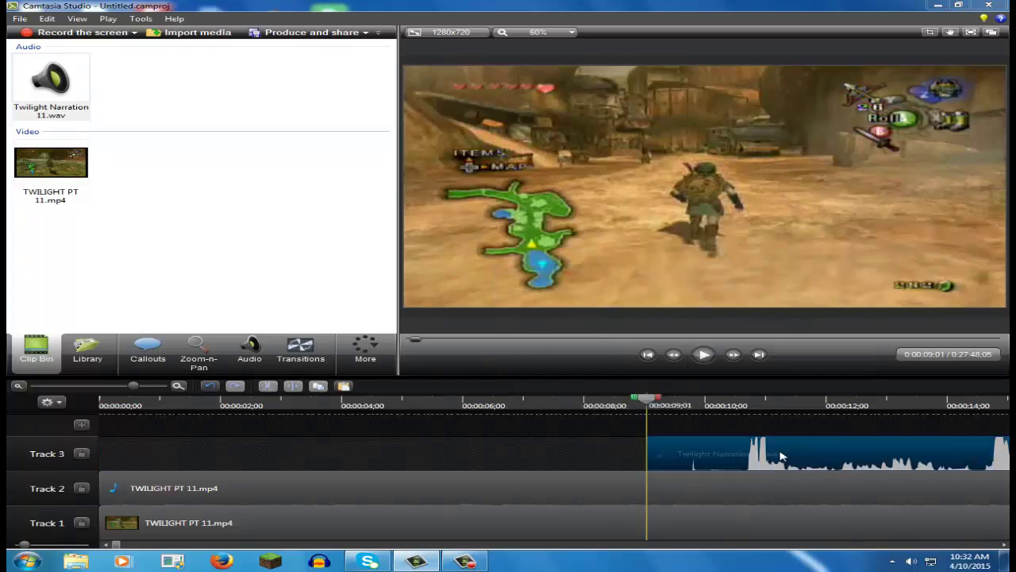
pyautogui.moveTo(692, 454); pyautogui.dragTo(243, 456)
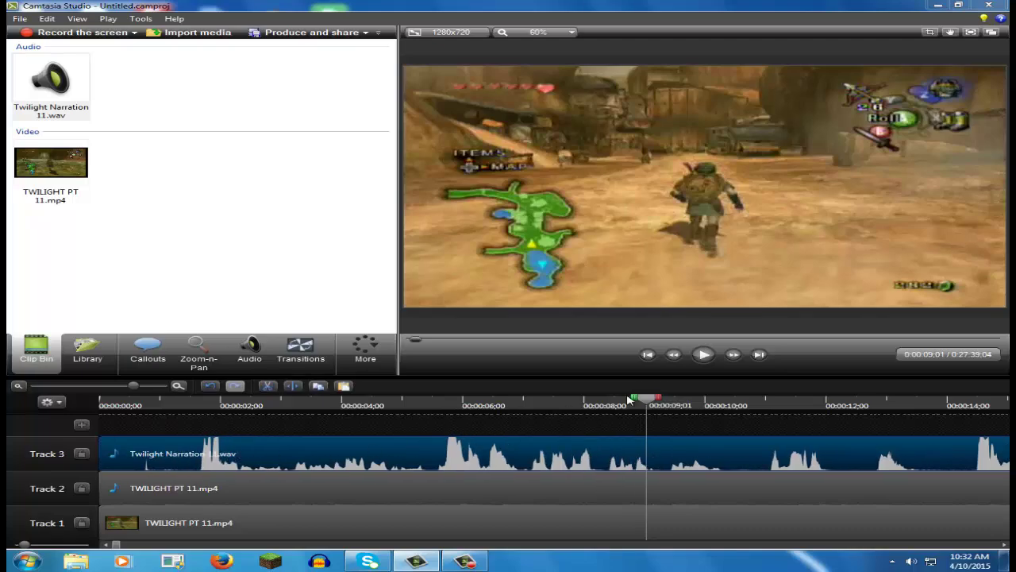
# Play the project from the beginning to check the trimmed narration against the game footage
pyautogui.moveTo(649, 401); pyautogui.dragTo(84, 408)
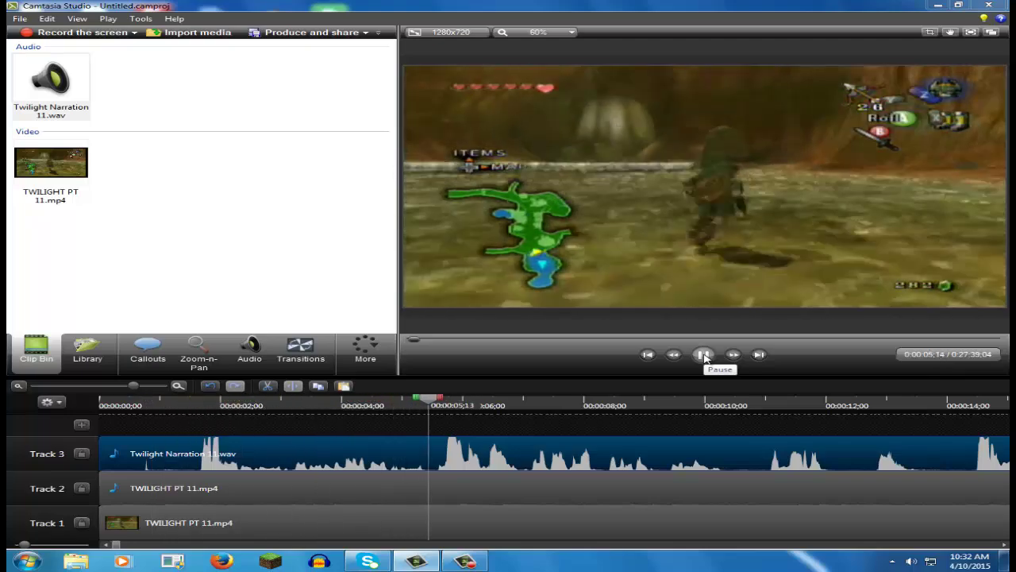
pyautogui.click(704, 356)
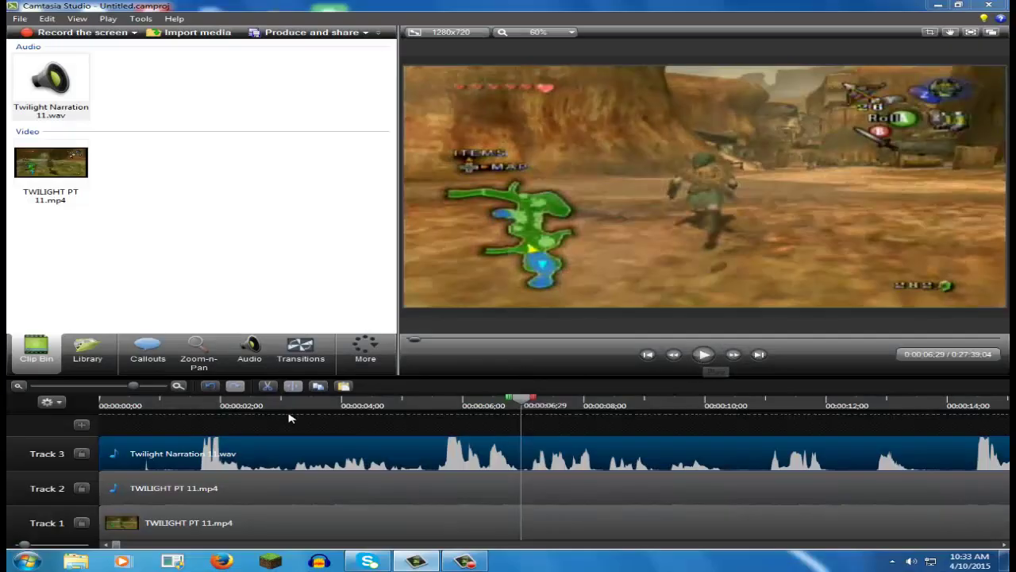
# Lower the audio level of the narration clip on Track 3
pyautogui.click(251, 349)
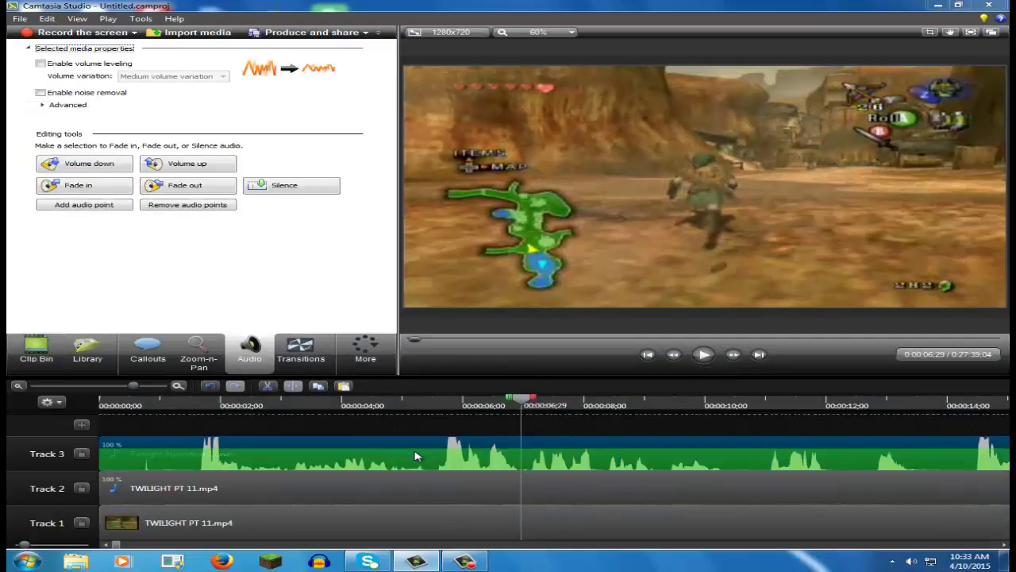
pyautogui.moveTo(415, 450); pyautogui.dragTo(425, 461)
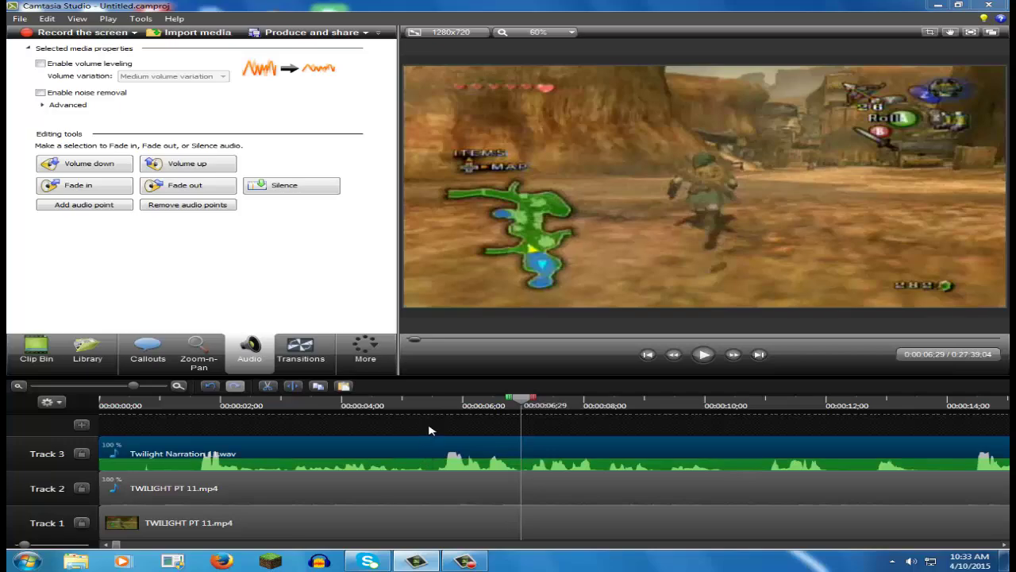
pyautogui.click(429, 430)
# Play on from 0:00:06;29 to check the narration level, stopping at the pause in speech at 0:00:13;28
pyautogui.click(703, 354)
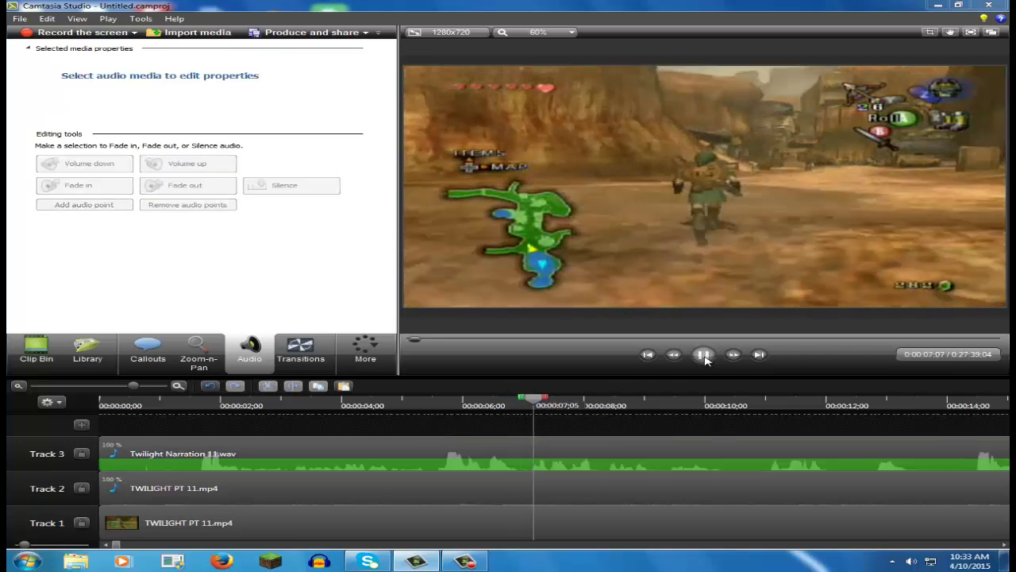
pyautogui.click(703, 355)
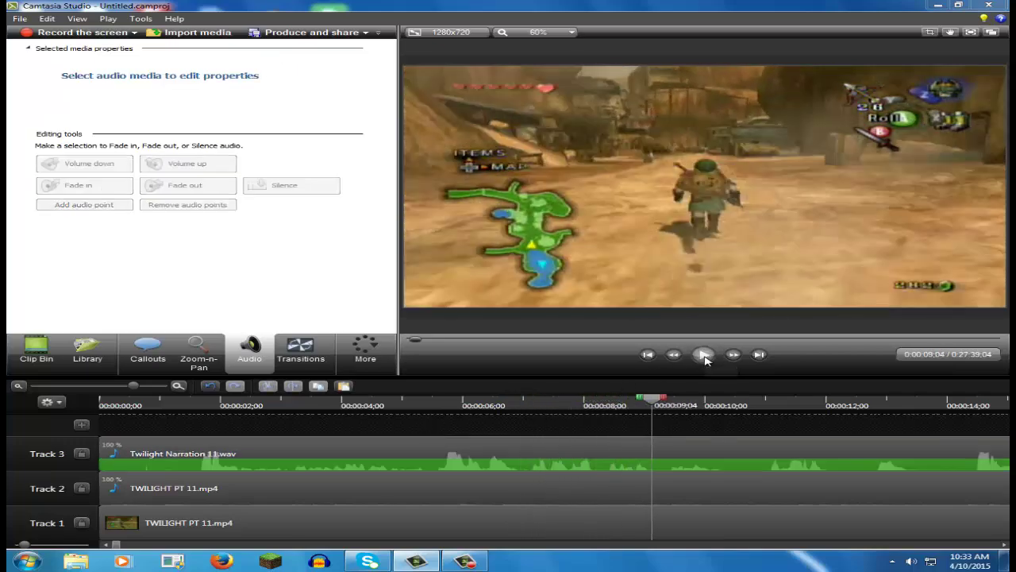
pyautogui.click(121, 546)
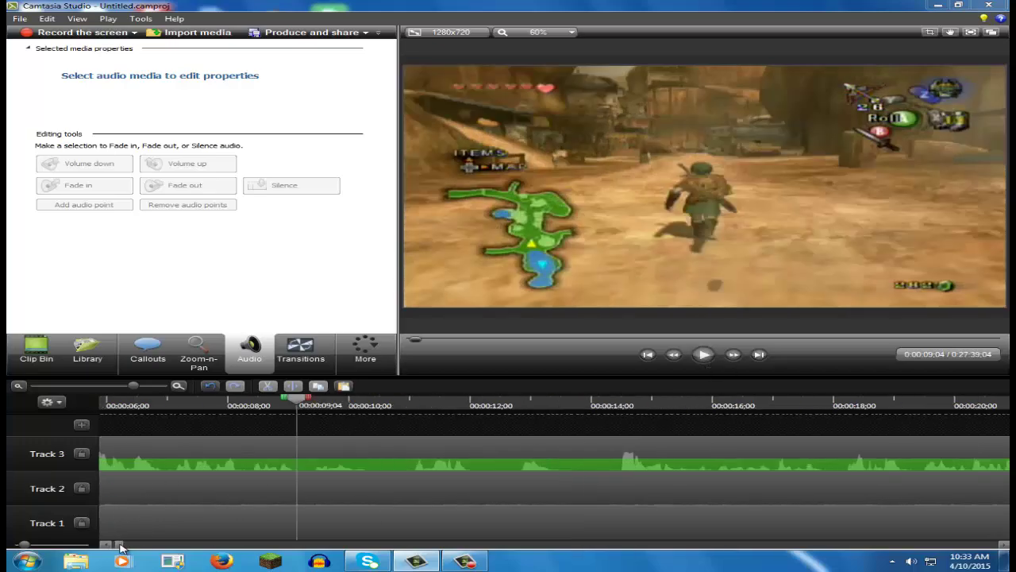
pyautogui.click(704, 356)
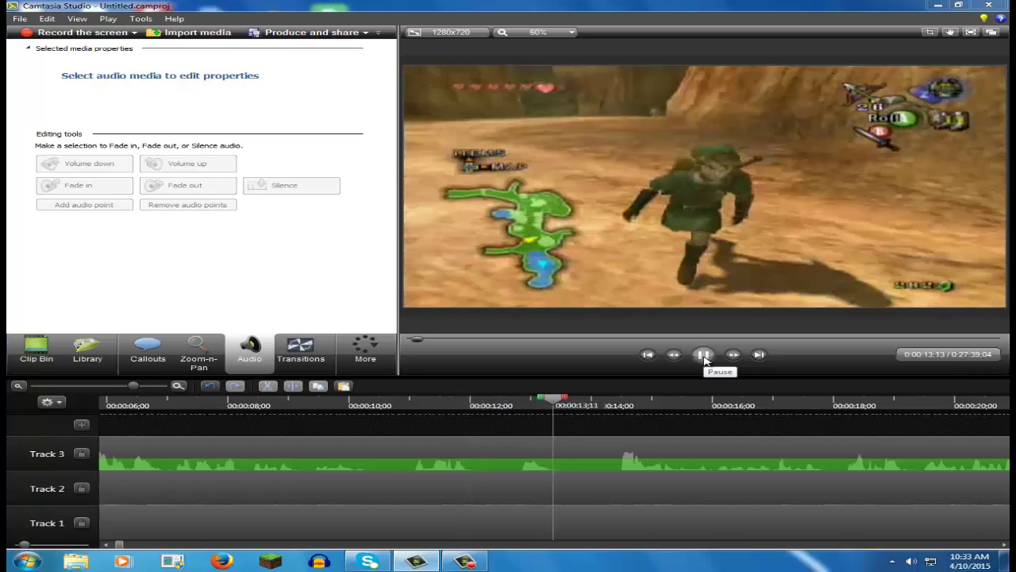
pyautogui.click(704, 357)
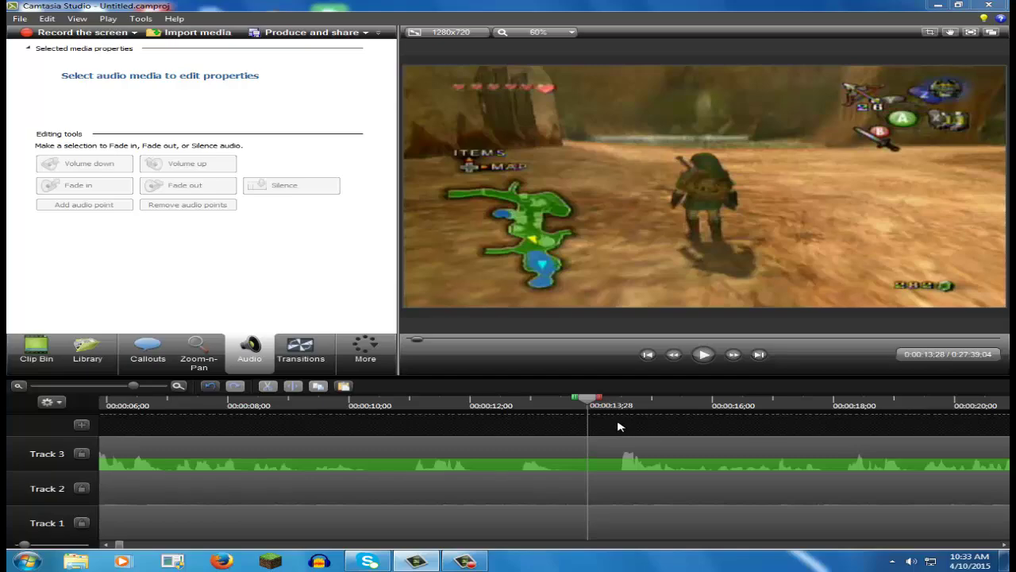
# Split the clips on all three tracks at 0:00:13;28
pyautogui.click(55, 359)
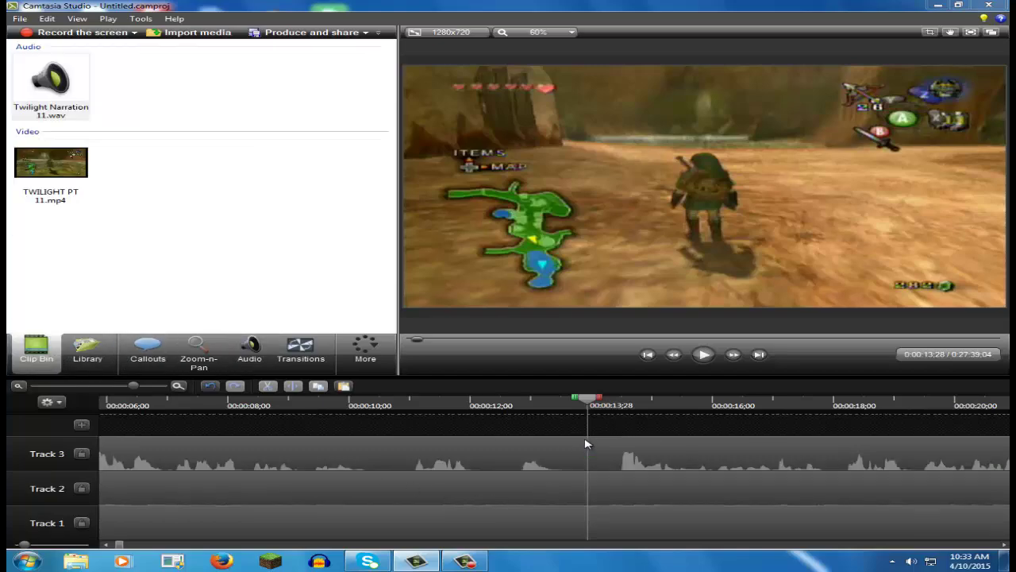
pyautogui.moveTo(601, 442); pyautogui.dragTo(602, 542)
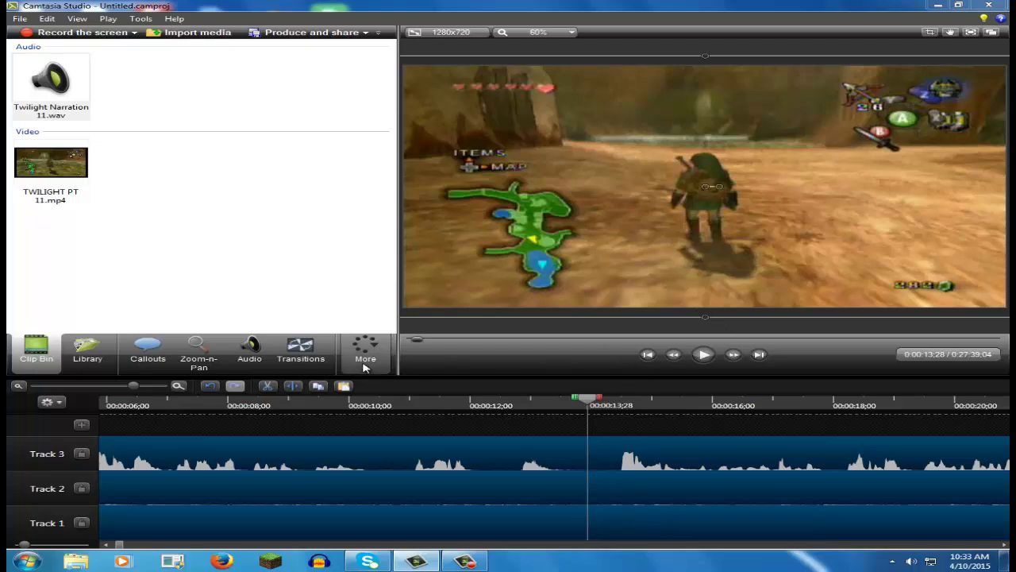
pyautogui.click(294, 388)
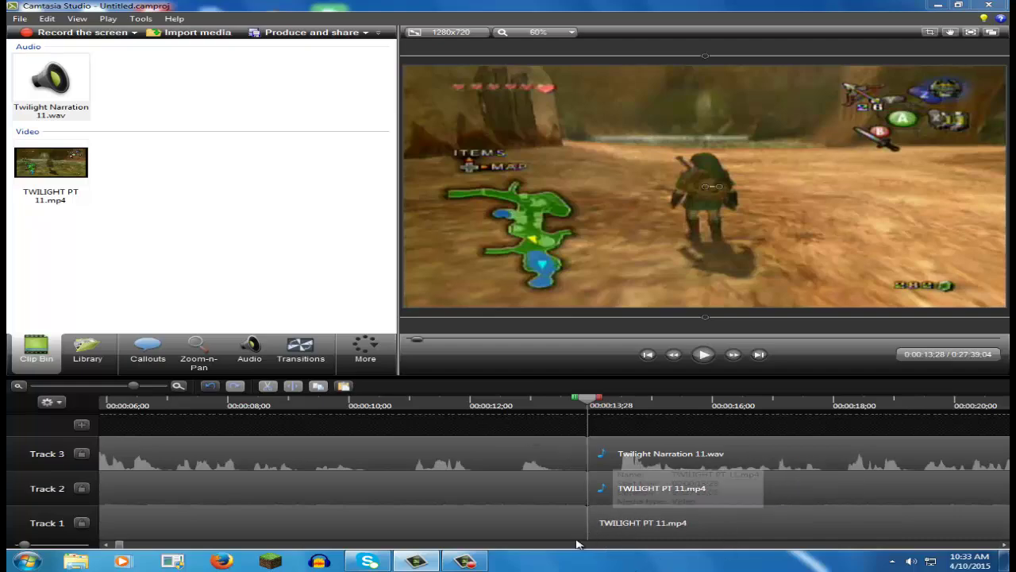
# Place a shortened Glow transition on Track 1 at the 0:00:13;28 split and play across it
pyautogui.click(597, 495)
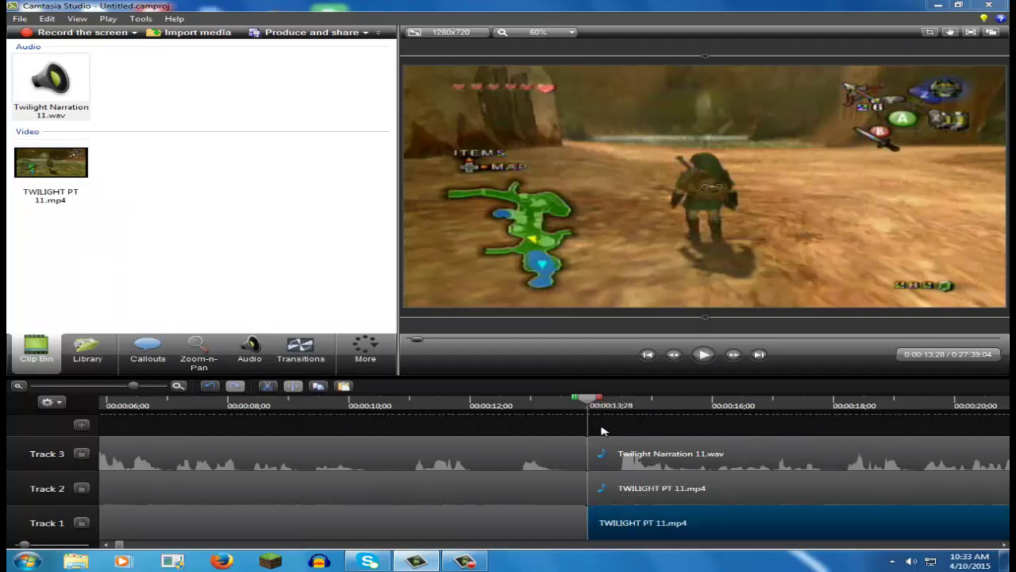
pyautogui.click(300, 358)
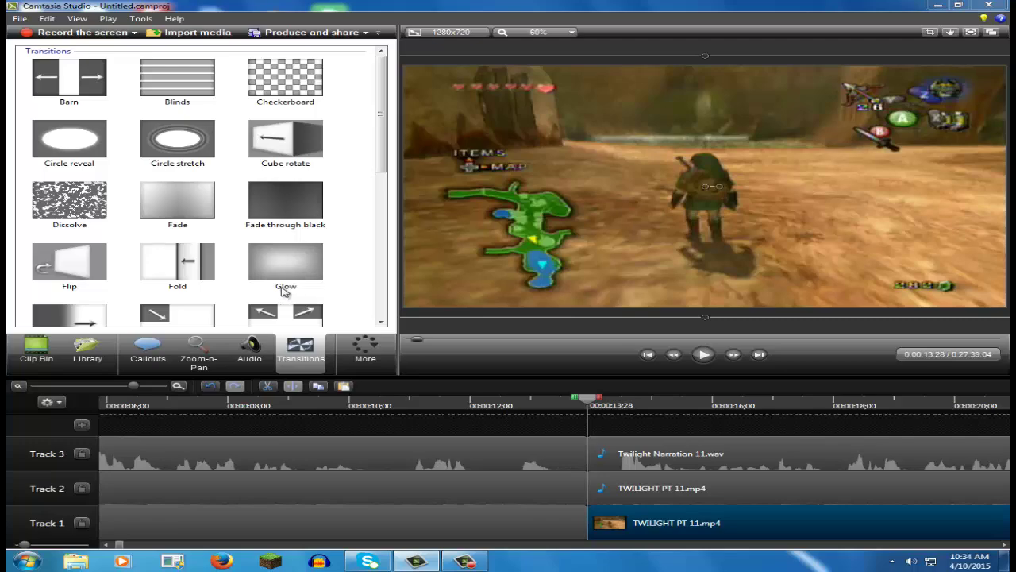
pyautogui.click(284, 290)
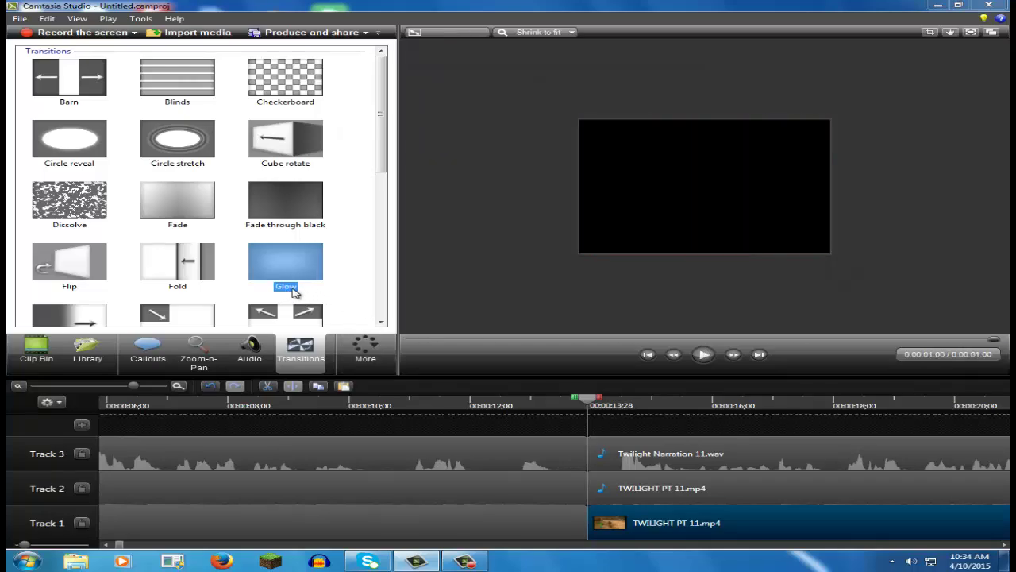
pyautogui.moveTo(292, 292); pyautogui.dragTo(573, 520)
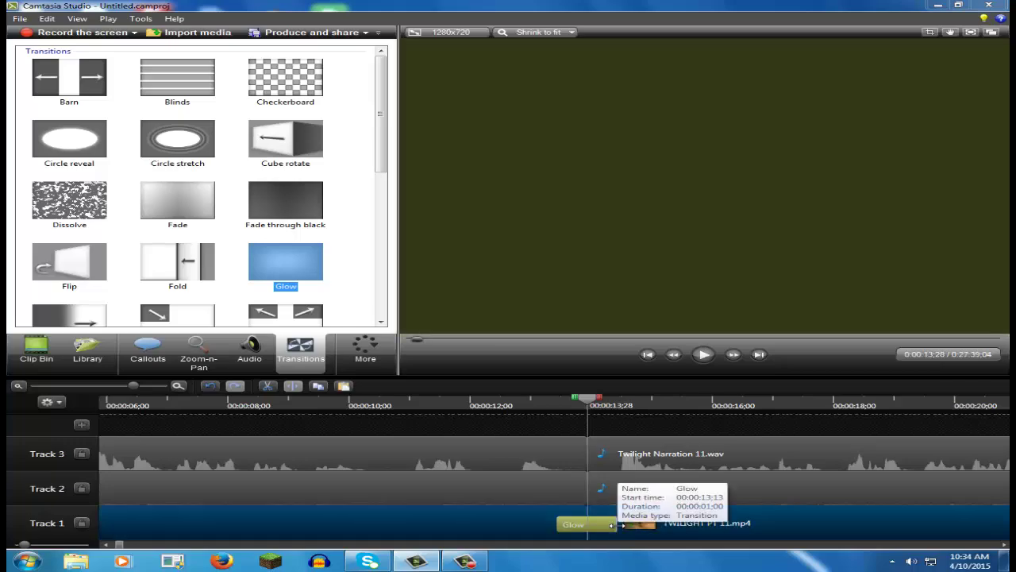
pyautogui.moveTo(606, 525); pyautogui.dragTo(584, 524)
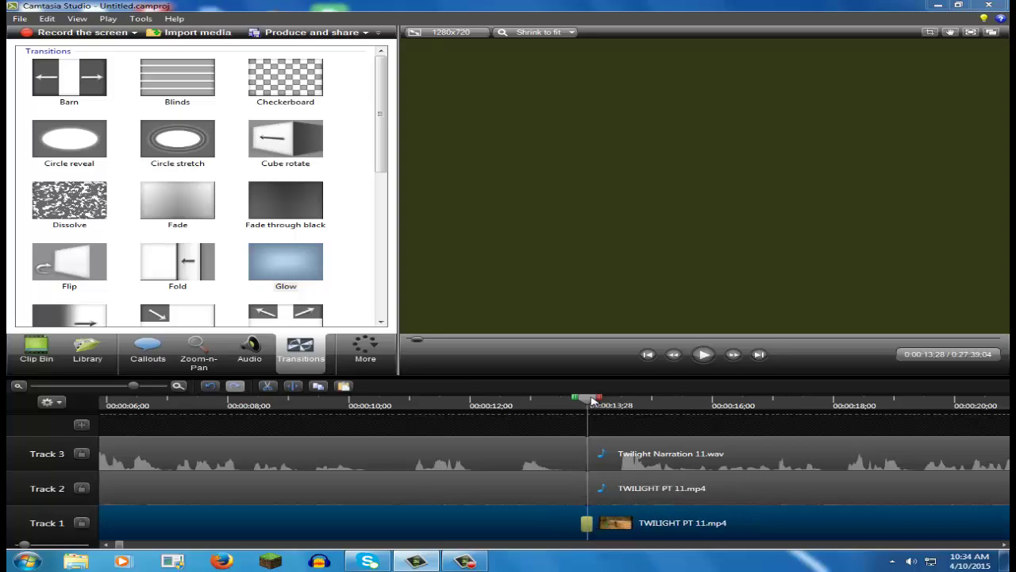
pyautogui.click(513, 405)
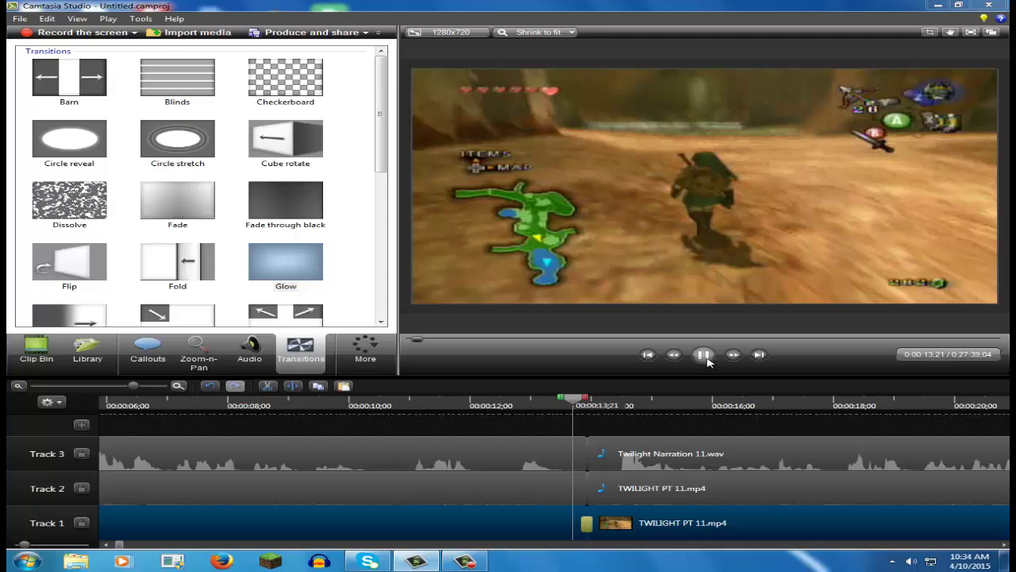
pyautogui.click(663, 405)
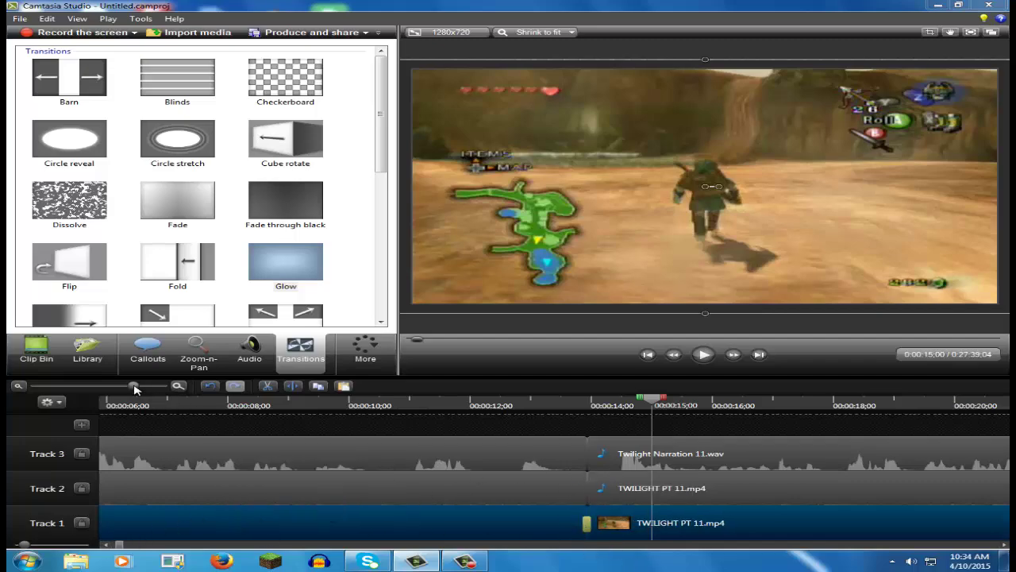
# Split the clips on all three tracks at 0:00:45;24
pyautogui.moveTo(134, 388); pyautogui.dragTo(120, 388)
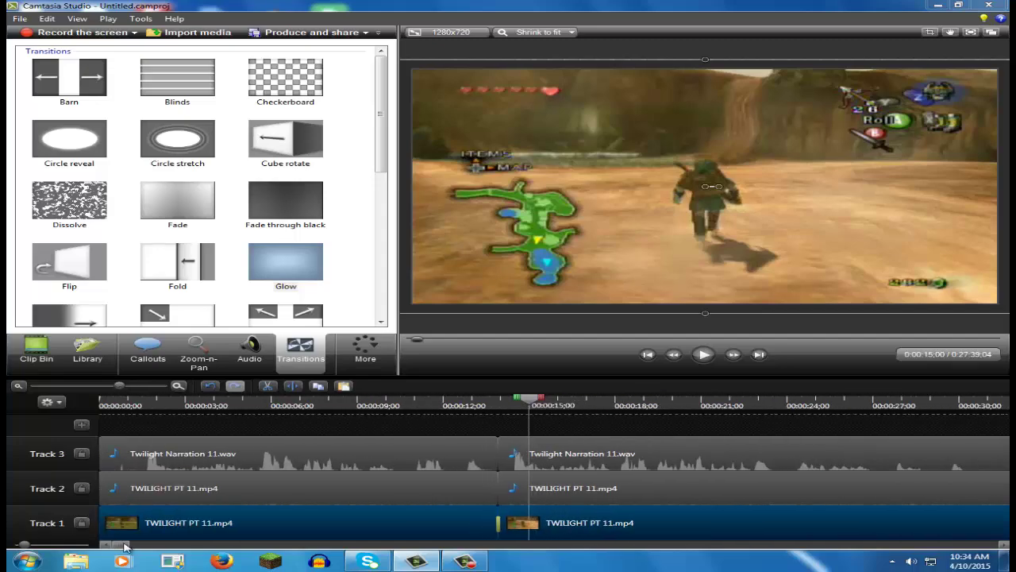
pyautogui.moveTo(129, 547)
pyautogui.mouseDown()
pyautogui.moveTo(140, 547)
pyautogui.moveTo(124, 548)
pyautogui.mouseUp()
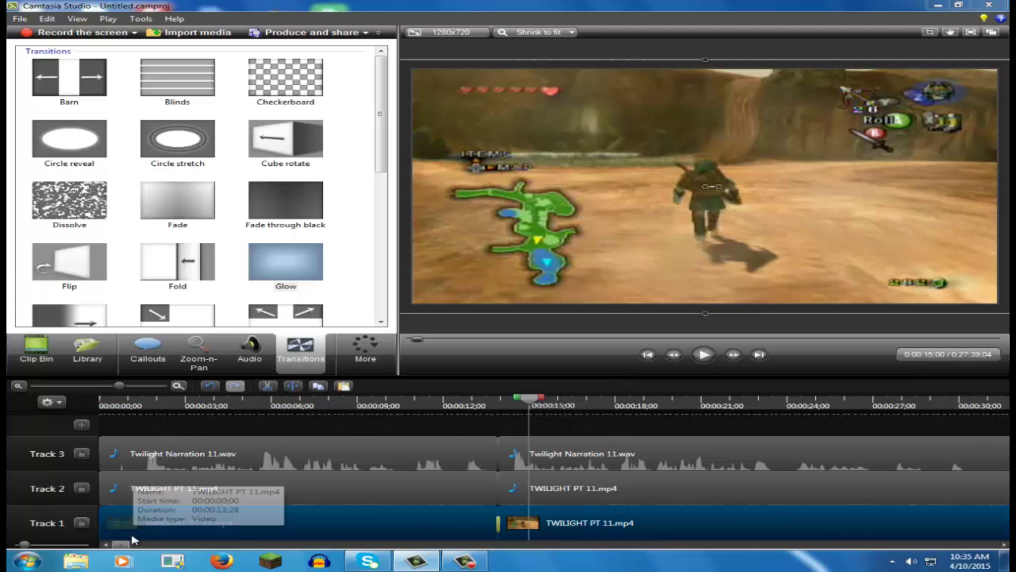
pyautogui.moveTo(127, 547); pyautogui.dragTo(132, 548)
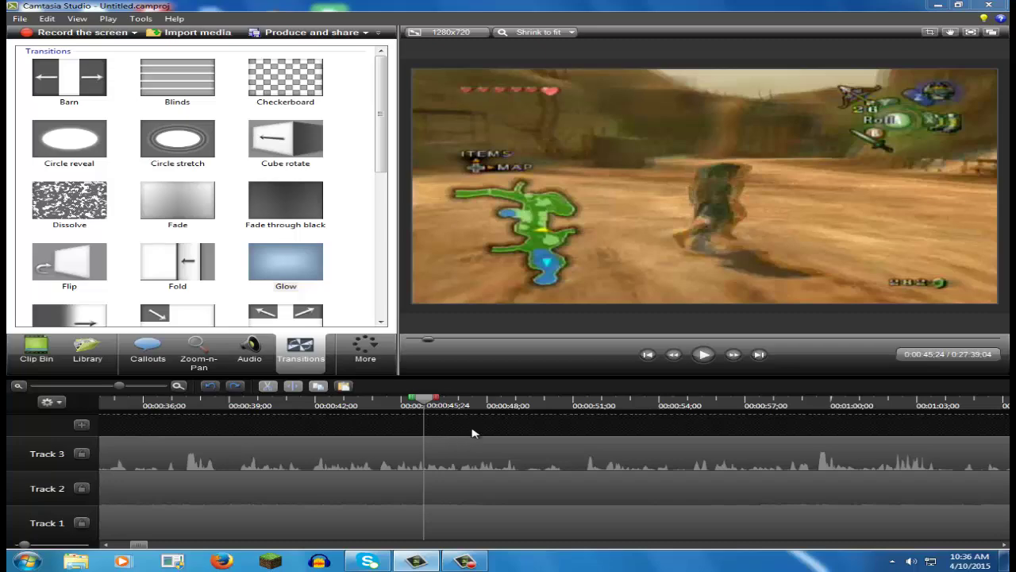
pyautogui.moveTo(473, 432); pyautogui.dragTo(464, 546)
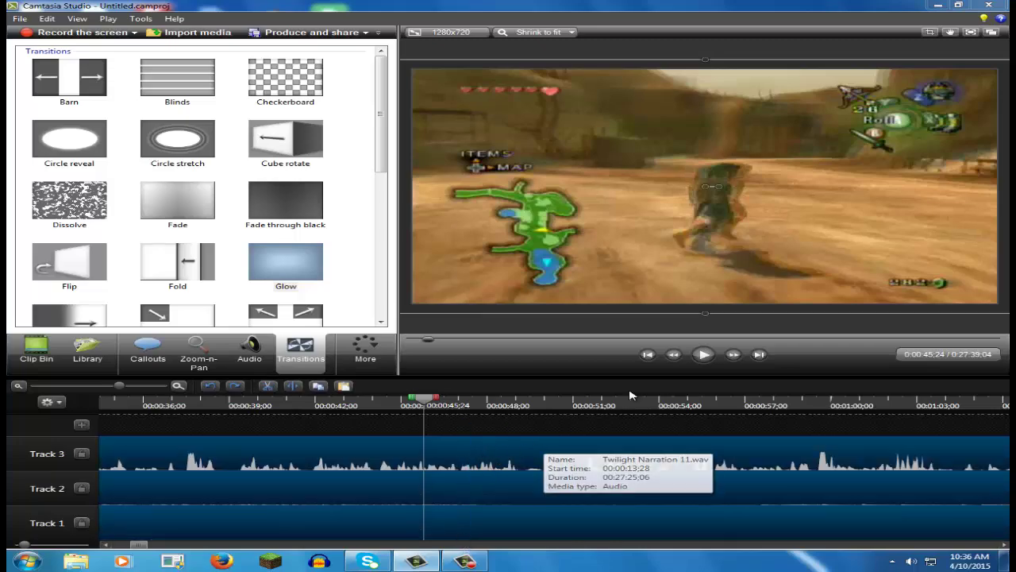
pyautogui.click(293, 386)
# Split the clips on all three tracks again at 0:00:54;25
pyautogui.moveTo(416, 406); pyautogui.dragTo(567, 405)
pyautogui.moveTo(635, 406); pyautogui.dragTo(683, 405)
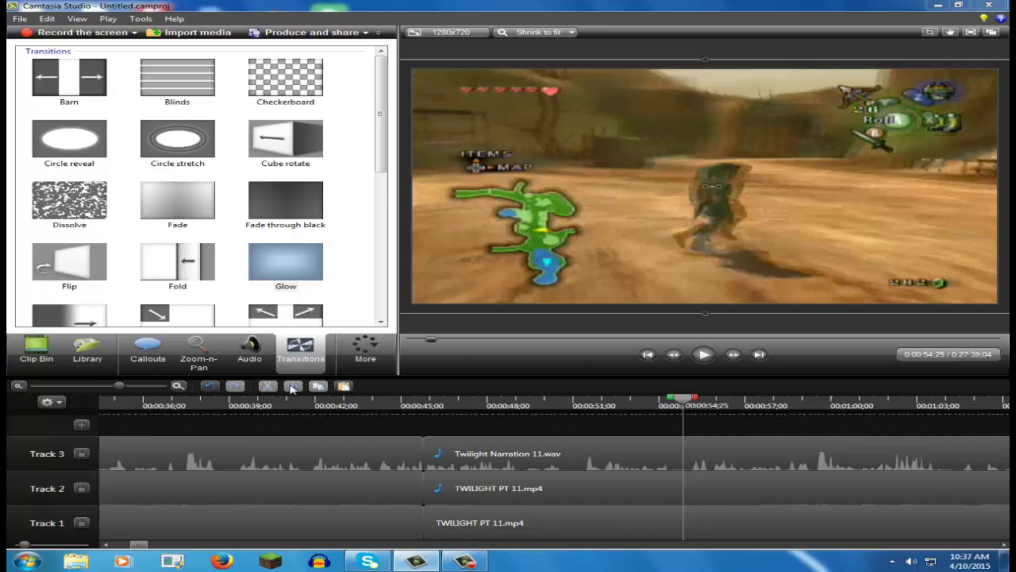
pyautogui.click(644, 441)
pyautogui.keyDown('ctrl'); pyautogui.click(639, 518); pyautogui.keyUp('ctrl')
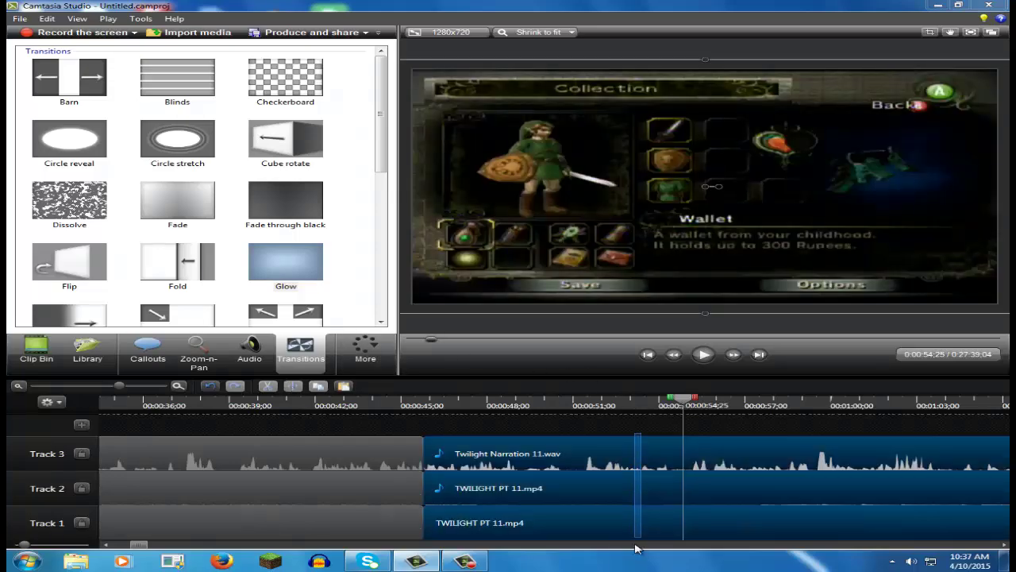
pyautogui.click(288, 386)
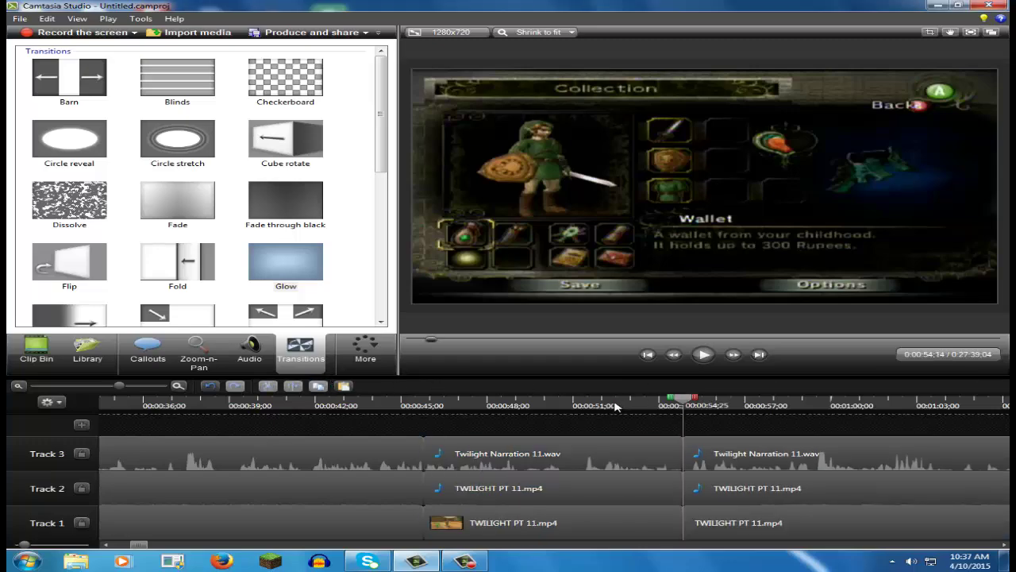
# Play the section between the 0:00:45;24 and 0:00:54;25 splits to review what it contains
pyautogui.moveTo(683, 399); pyautogui.dragTo(445, 401)
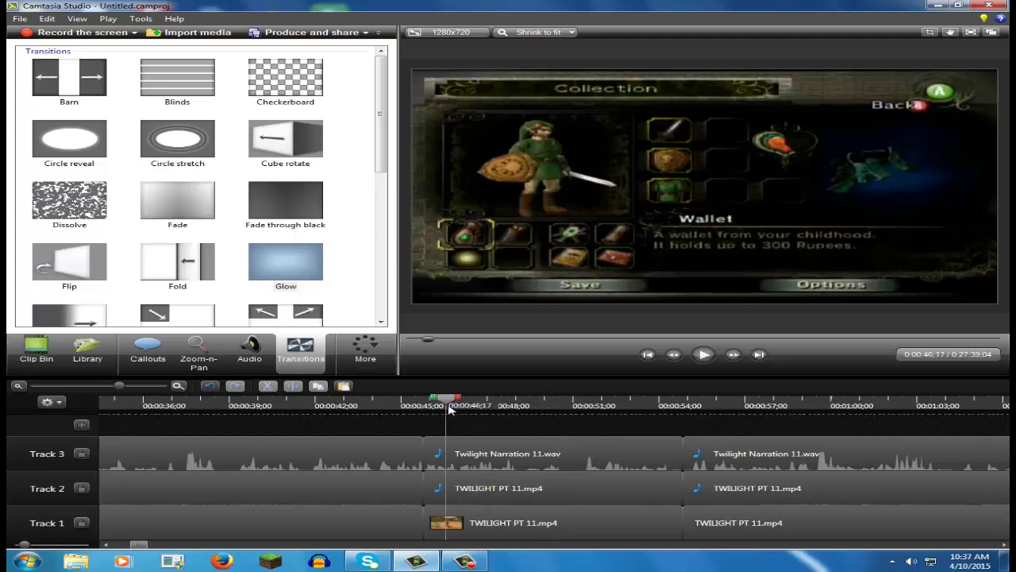
pyautogui.click(705, 355)
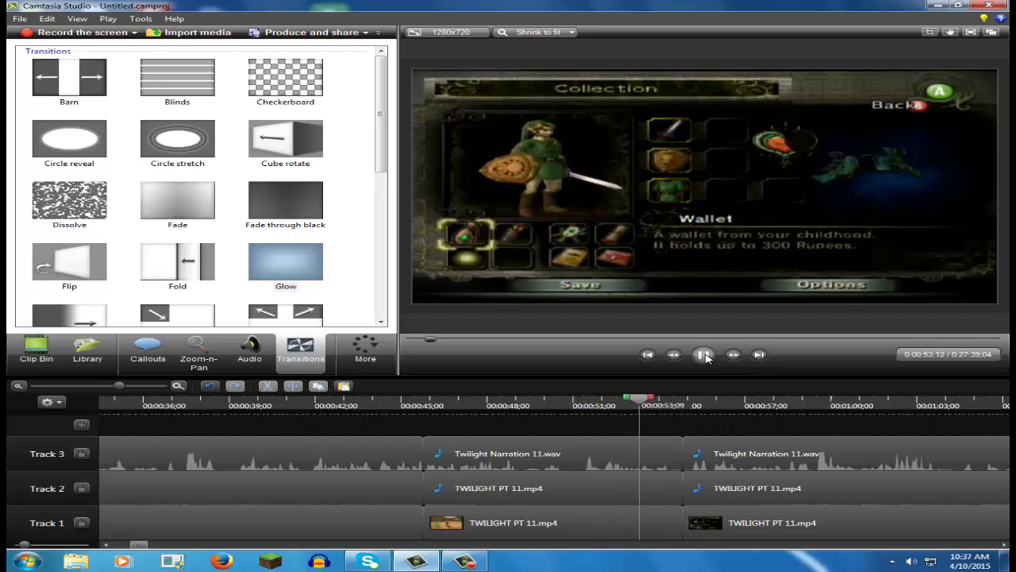
pyautogui.click(704, 357)
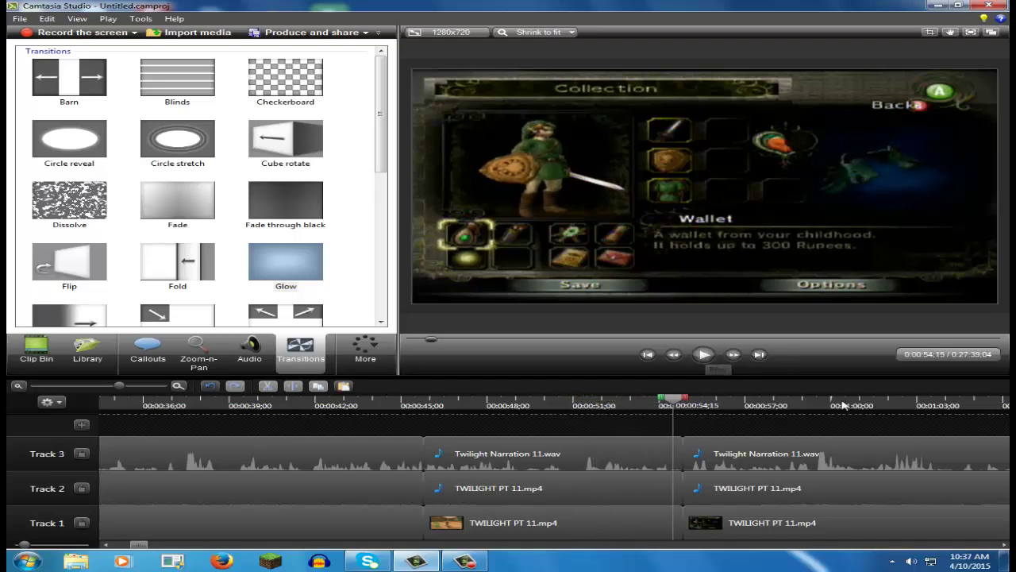
# Cut the section between 0:00:45;24 and 0:00:54;25 from all three tracks and move the following clips back to close the gap
pyautogui.moveTo(556, 439); pyautogui.dragTo(560, 546)
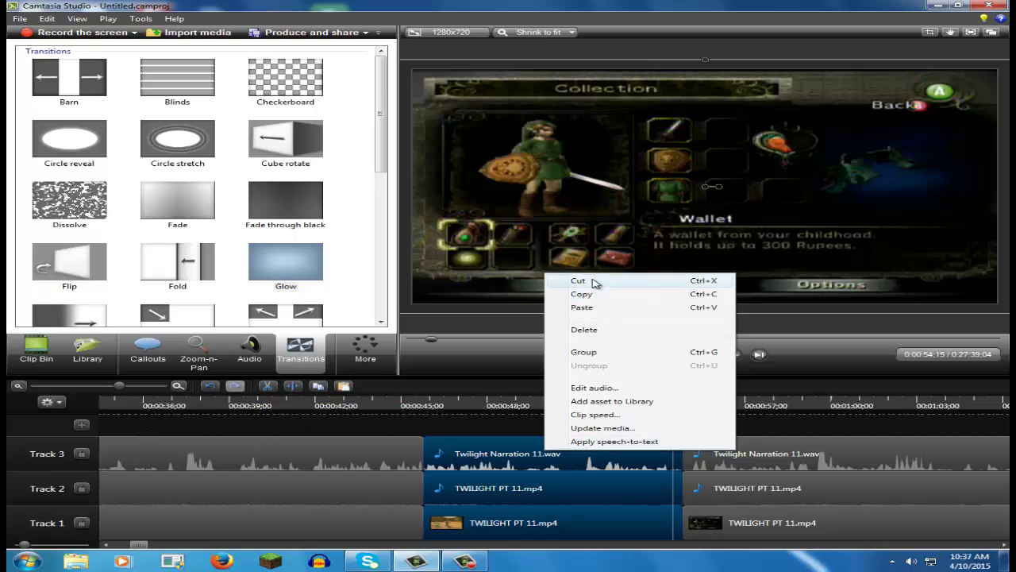
pyautogui.click(595, 282)
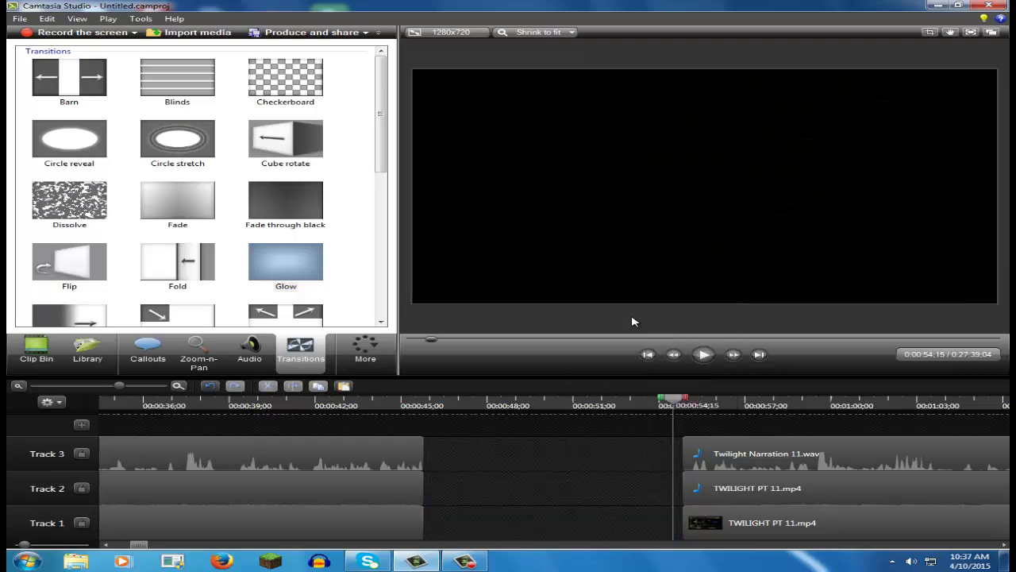
pyautogui.moveTo(721, 432); pyautogui.dragTo(724, 524)
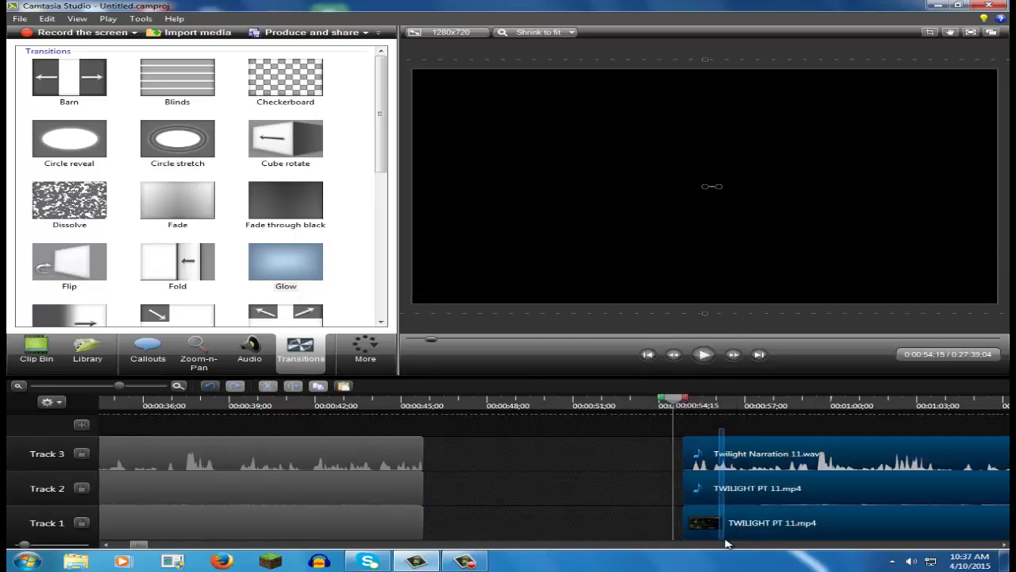
pyautogui.moveTo(717, 458); pyautogui.dragTo(447, 459)
pyautogui.moveTo(452, 520); pyautogui.dragTo(454, 520)
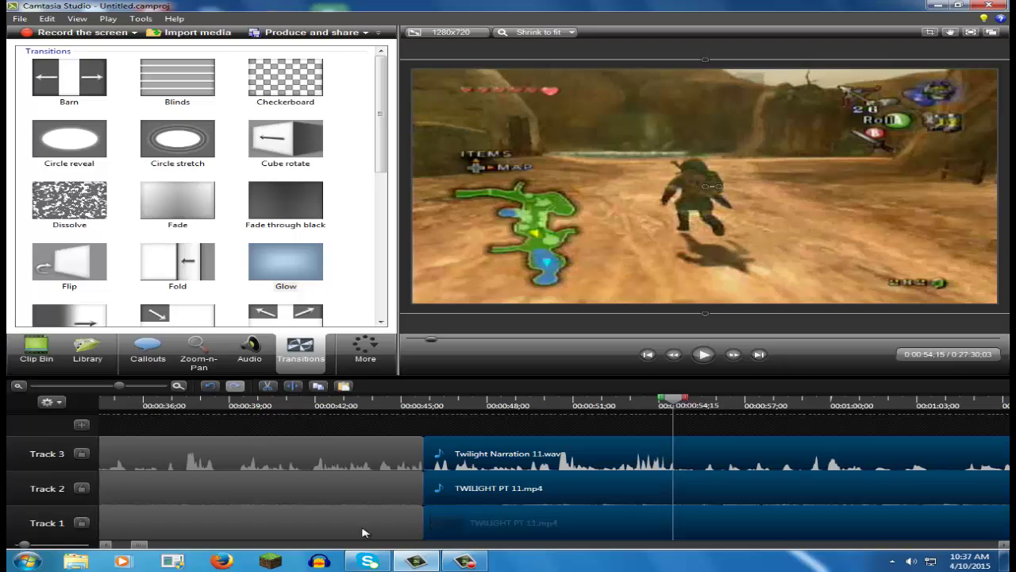
# Add a short Glow transition on Track 1 at the 0:00:45;24 join
pyautogui.moveTo(292, 292); pyautogui.dragTo(403, 429)
pyautogui.moveTo(429, 514); pyautogui.dragTo(427, 521)
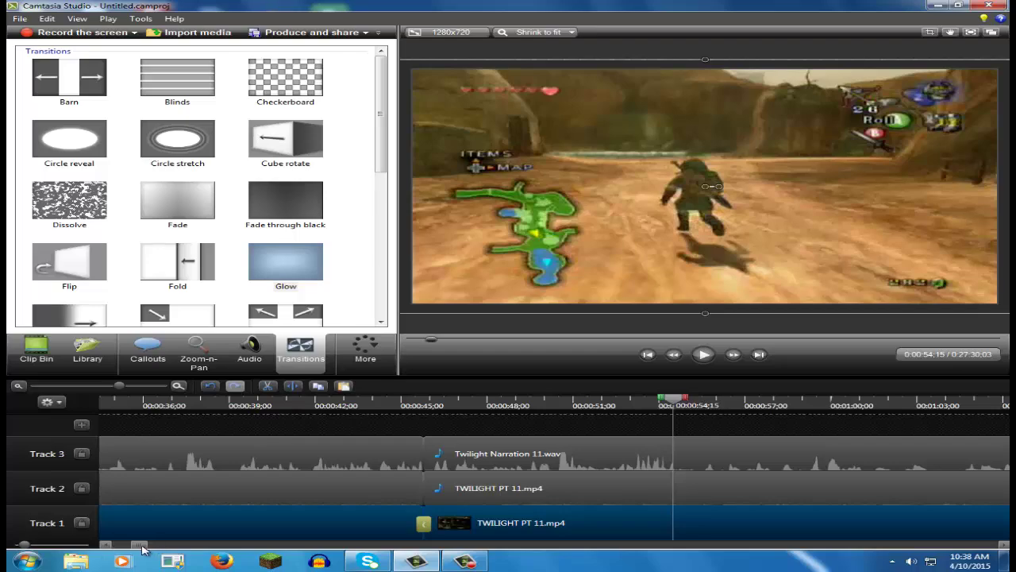
# Trim the ends of the Track 3 narration and Track 1 video to match the end of Track 2 at 0:27:27;25
pyautogui.moveTo(144, 547); pyautogui.dragTo(301, 546)
pyautogui.moveTo(511, 544); pyautogui.dragTo(1001, 548)
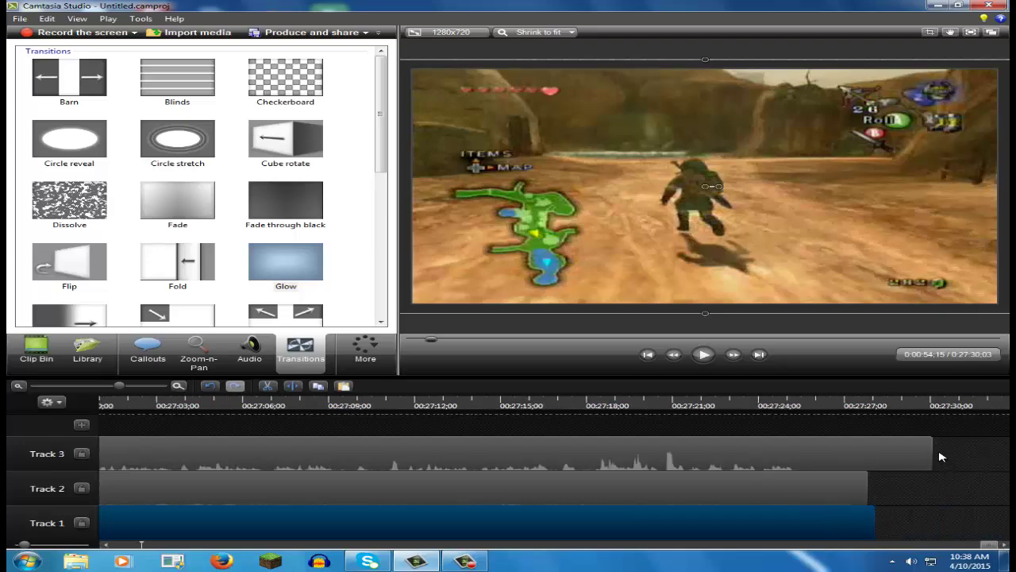
pyautogui.moveTo(933, 453); pyautogui.dragTo(867, 456)
pyautogui.moveTo(872, 522); pyautogui.dragTo(867, 522)
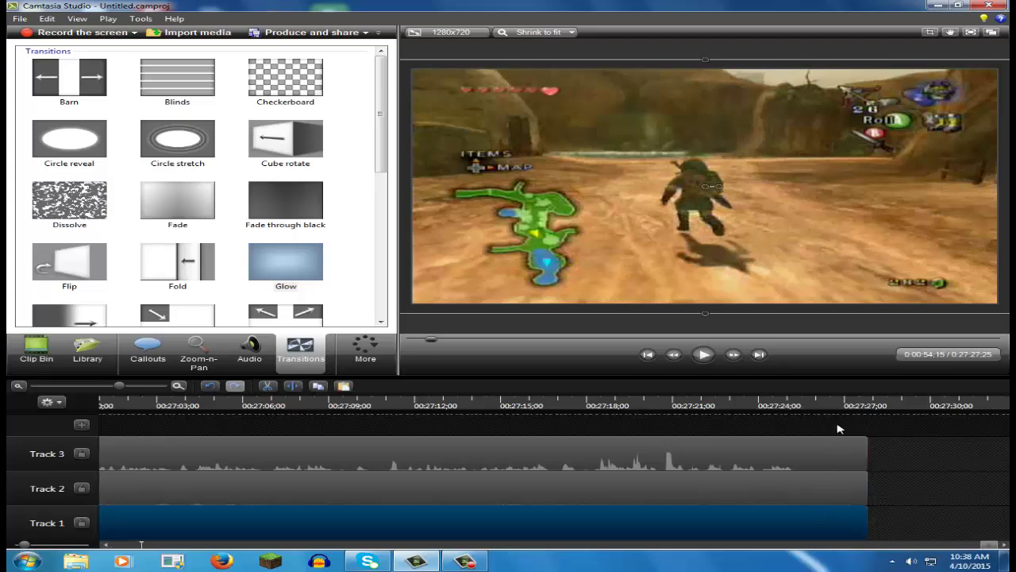
pyautogui.click(976, 503)
pyautogui.moveTo(965, 547); pyautogui.dragTo(112, 544)
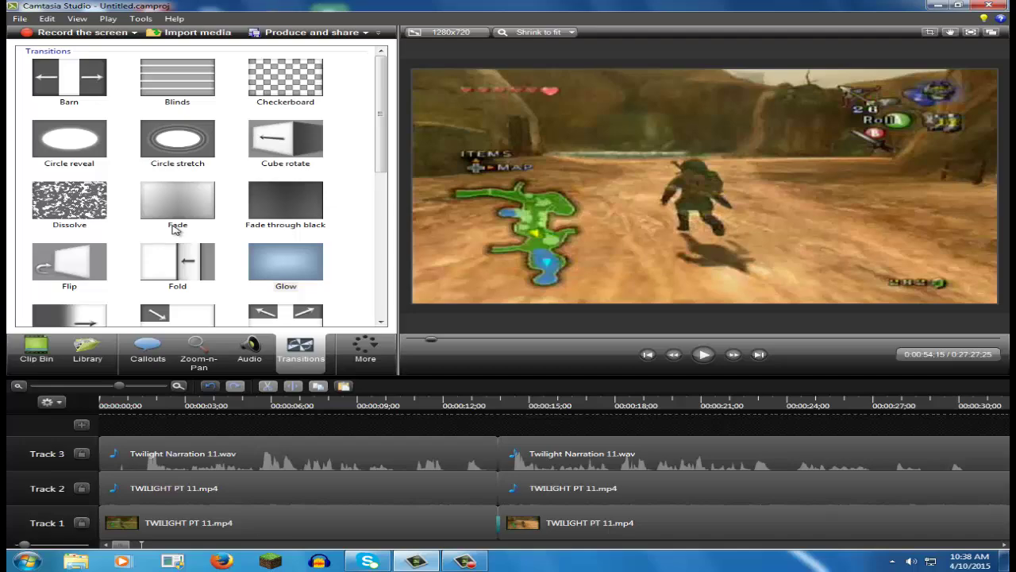
# Add a Fade transition at the start of the first Track 1 clip and play the opening to check it
pyautogui.moveTo(176, 229); pyautogui.dragTo(160, 292)
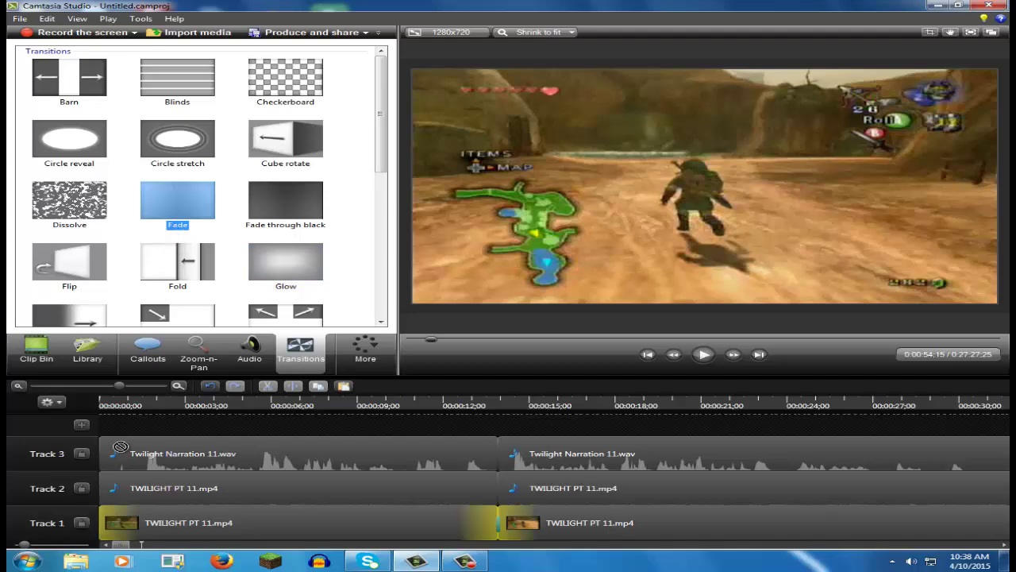
pyautogui.moveTo(115, 516)
pyautogui.mouseDown()
pyautogui.moveTo(119, 524)
pyautogui.moveTo(99, 523)
pyautogui.mouseUp()
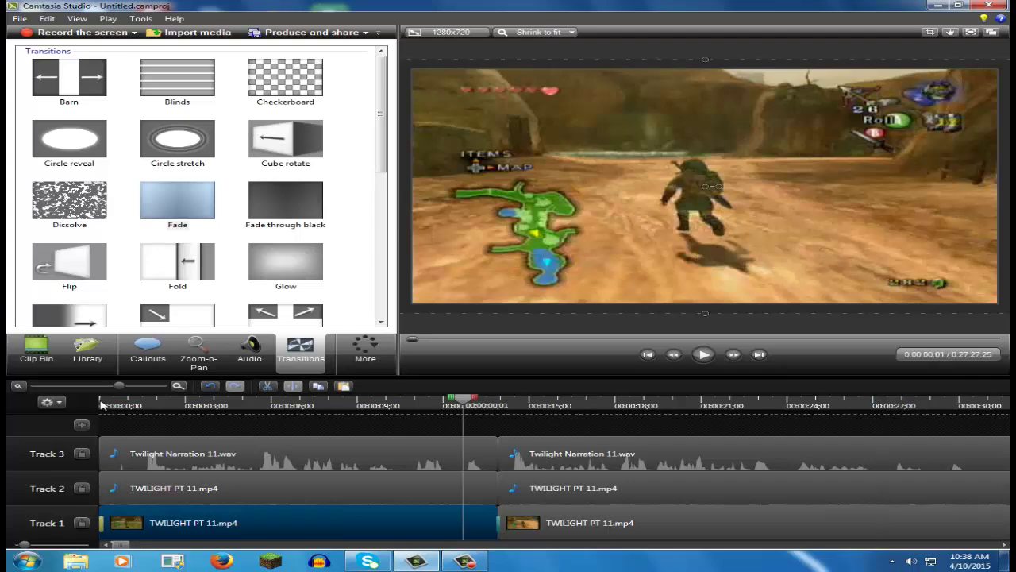
pyautogui.click(101, 405)
pyautogui.click(97, 404)
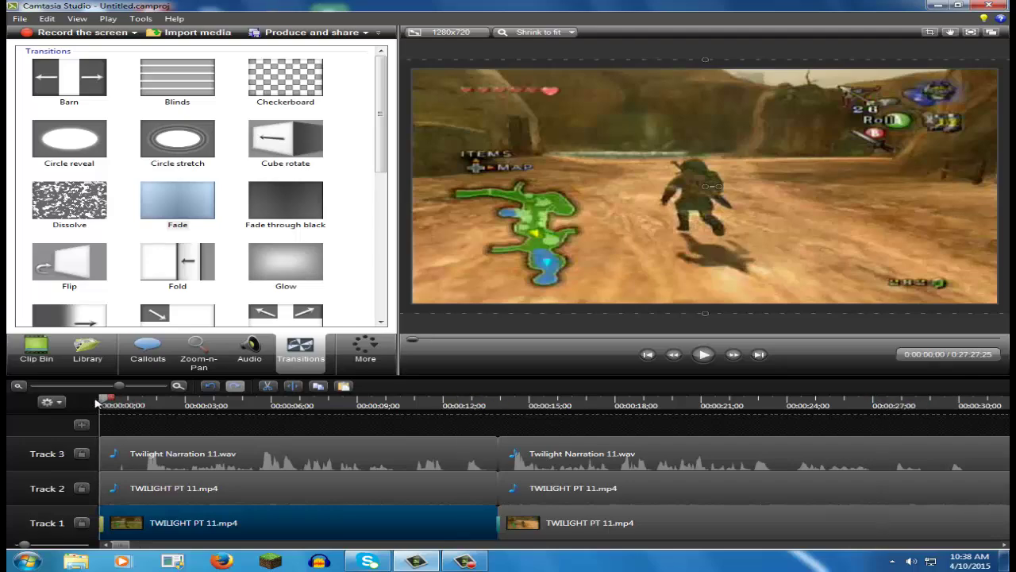
pyautogui.click(705, 357)
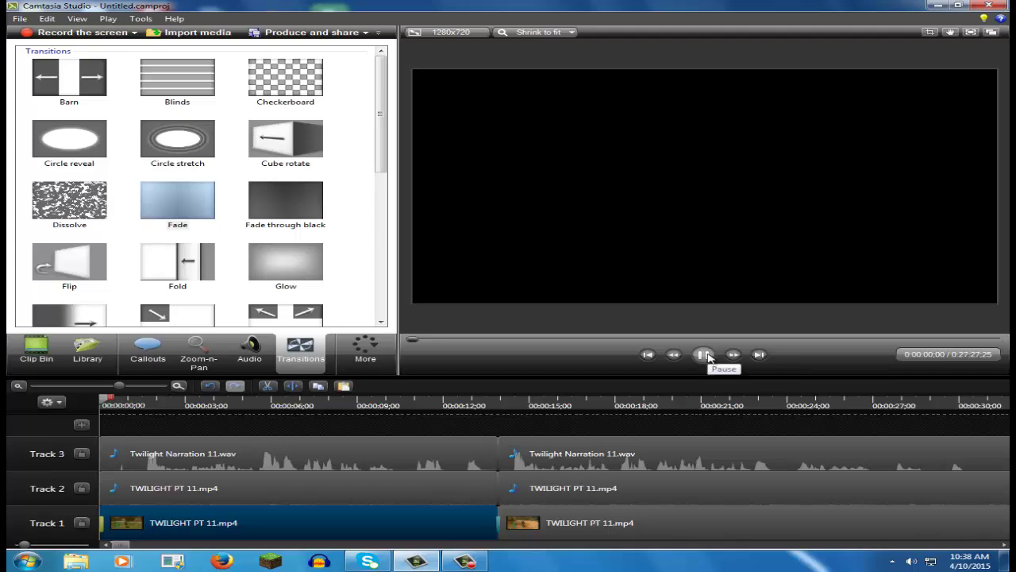
pyautogui.click(709, 358)
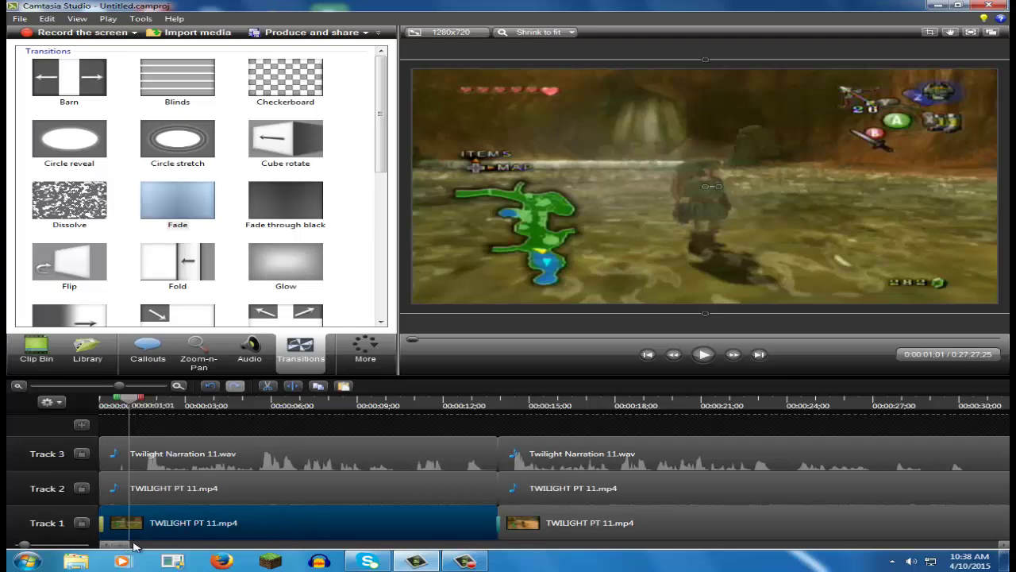
# Import Official Outro.mp4 from the Videos library and place it on Track 1 directly after the last gameplay clip
pyautogui.moveTo(133, 546); pyautogui.dragTo(998, 547)
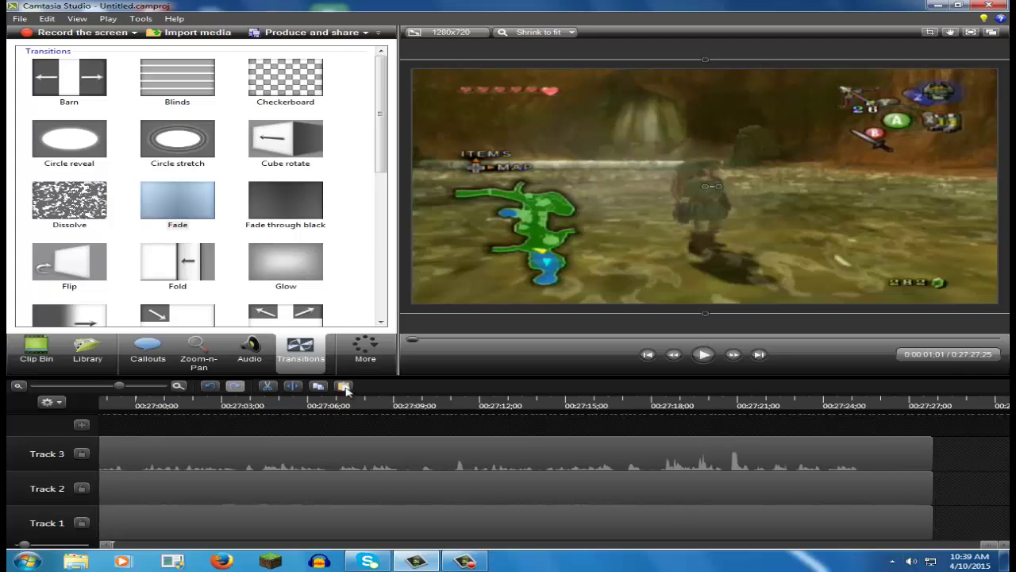
pyautogui.click(38, 351)
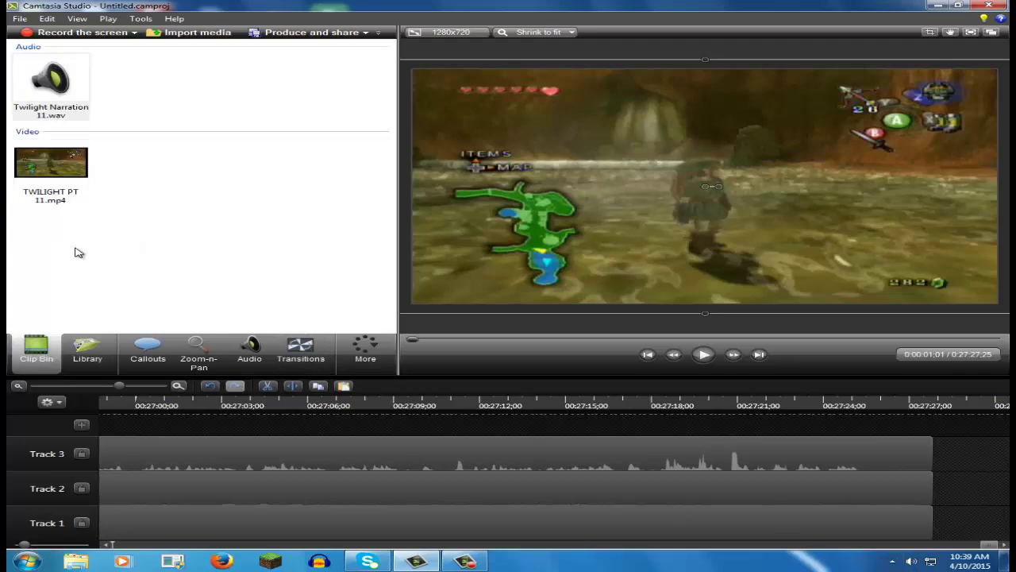
pyautogui.click(19, 18)
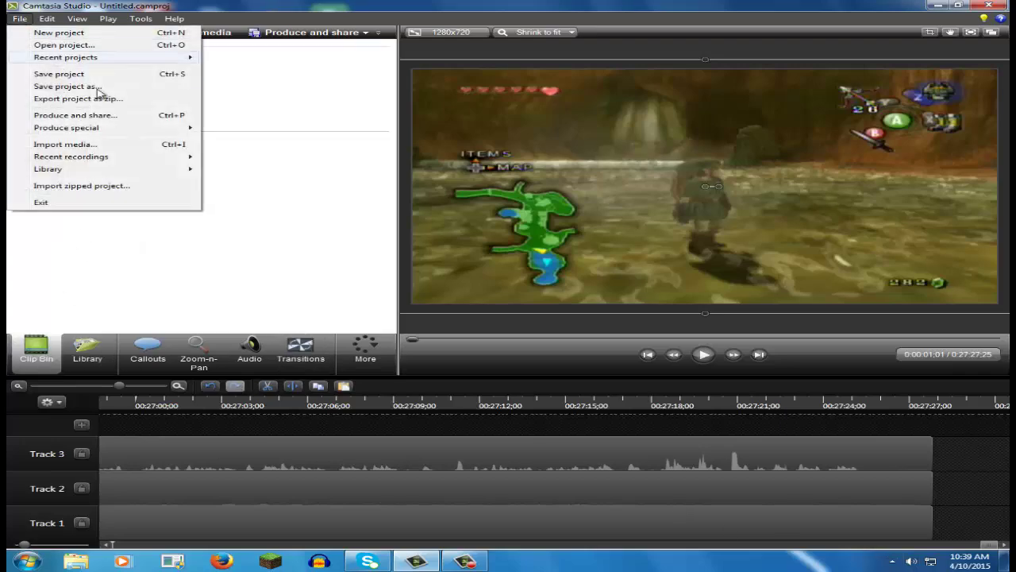
pyautogui.click(115, 145)
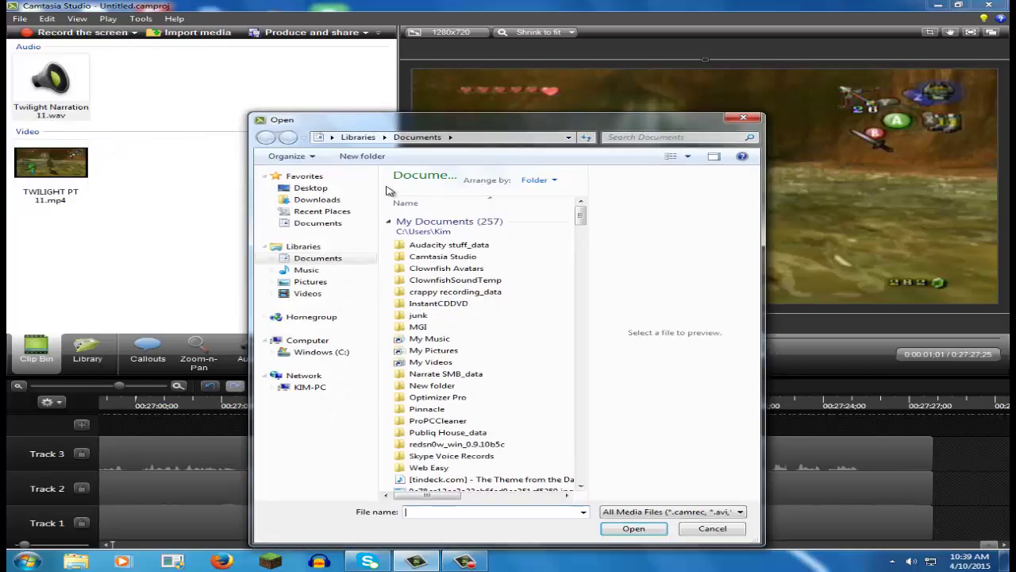
pyautogui.click(307, 293)
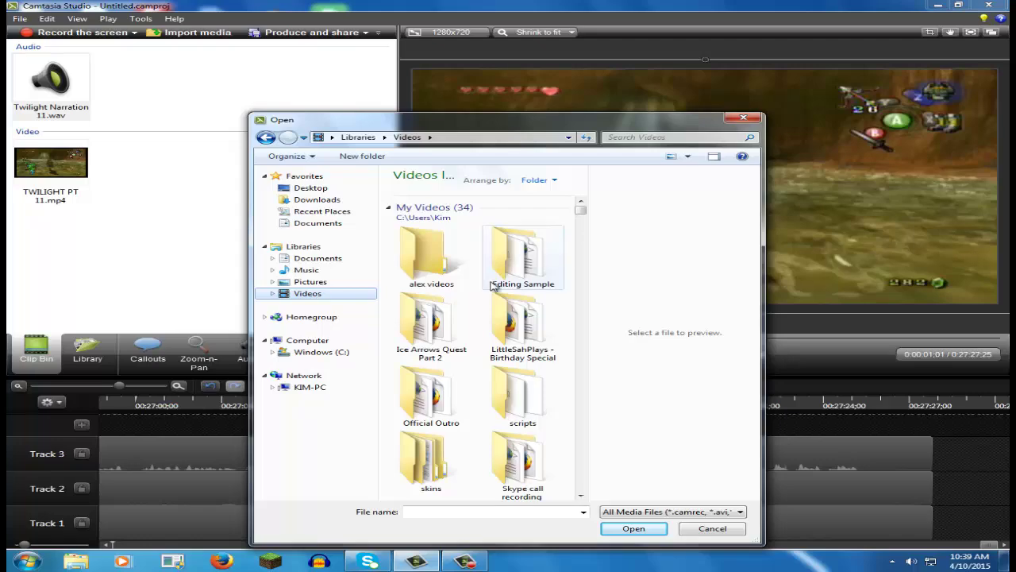
pyautogui.scroll(-8, 476, 278)
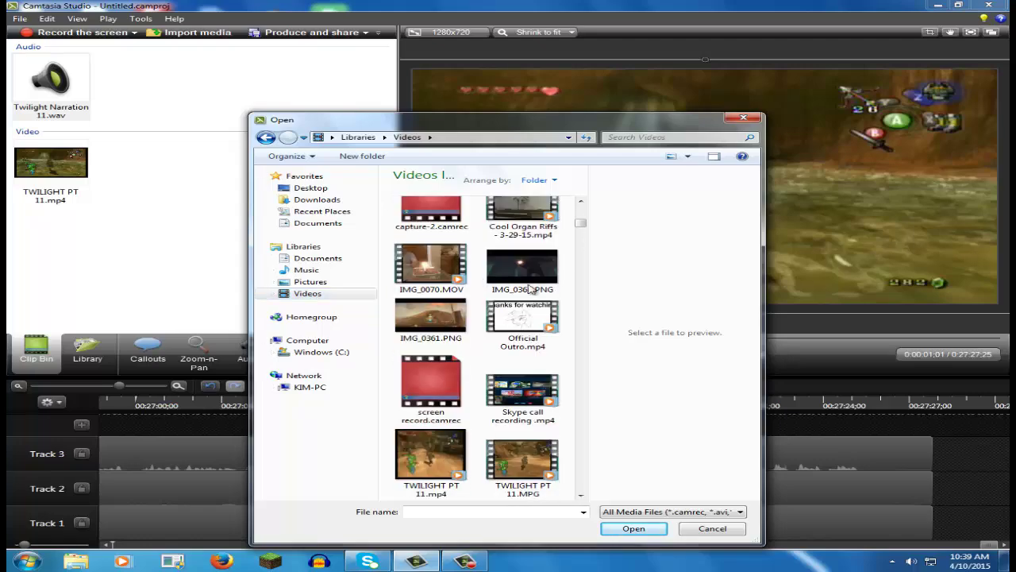
pyautogui.click(532, 340)
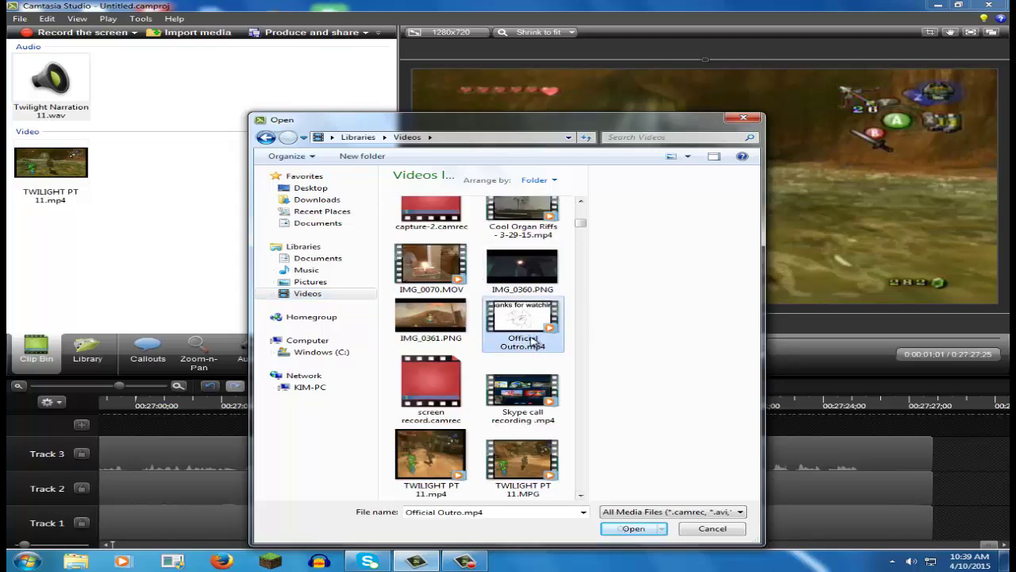
pyautogui.click(627, 529)
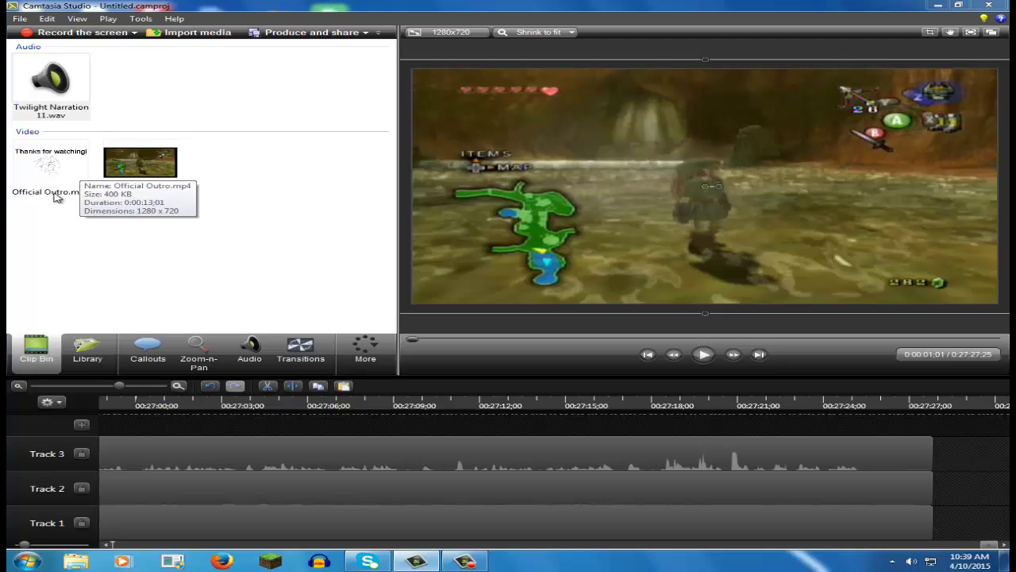
pyautogui.moveTo(54, 196); pyautogui.dragTo(82, 195)
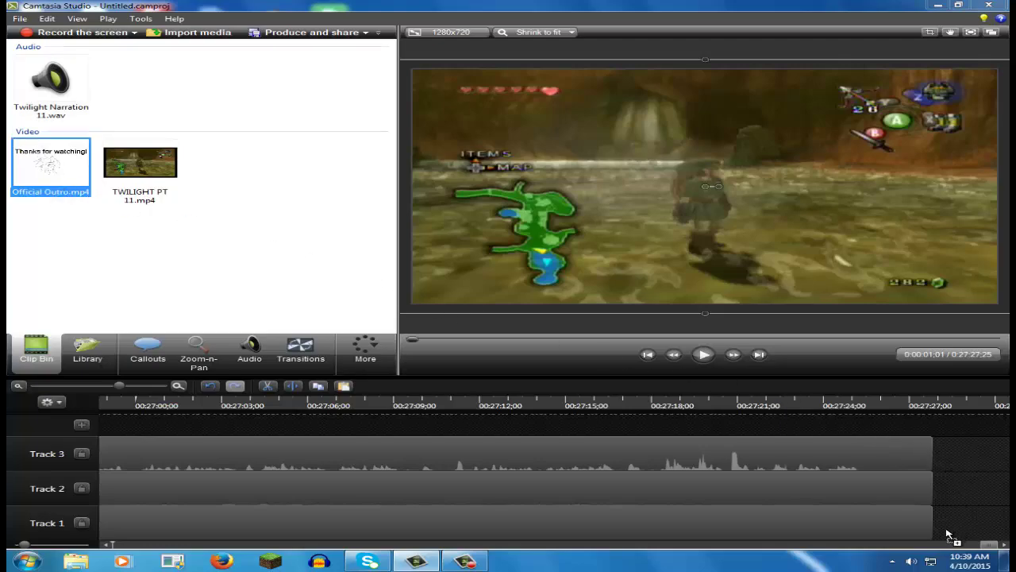
pyautogui.moveTo(949, 536); pyautogui.dragTo(998, 547)
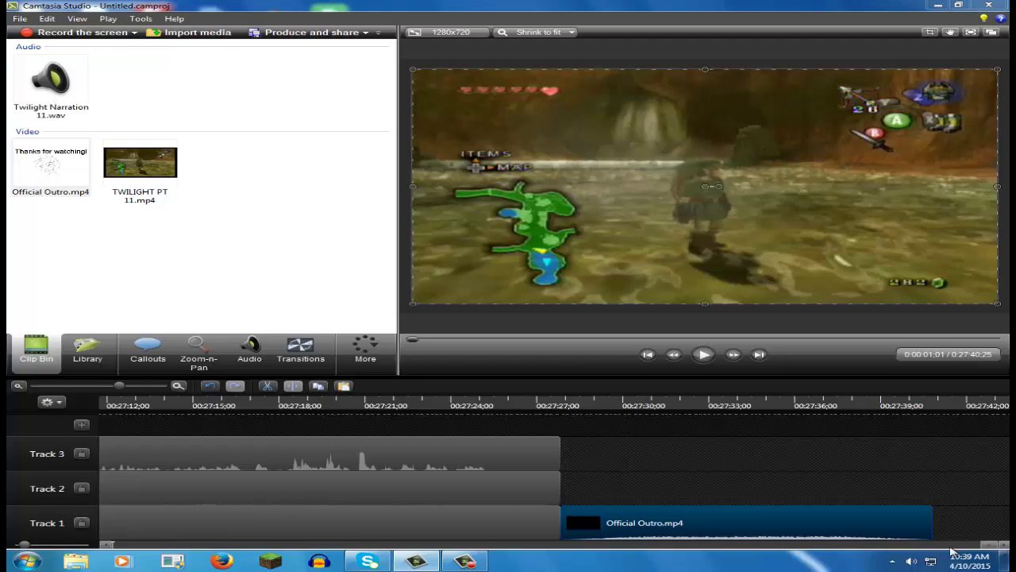
# Add a Fade transition between the last gameplay clip and Official Outro.mp4 on Track 1, and play across the join
pyautogui.click(520, 407)
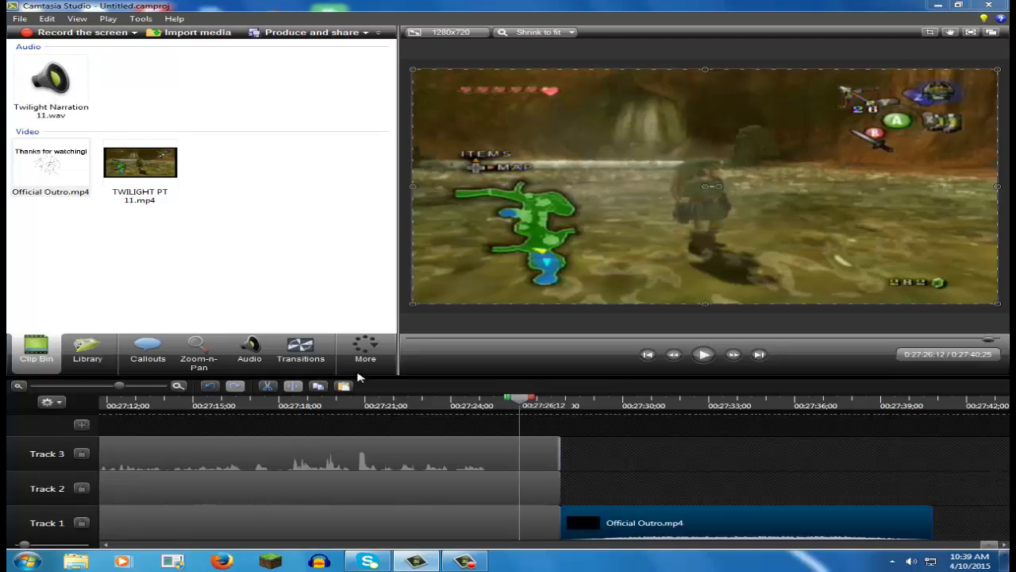
pyautogui.click(260, 357)
pyautogui.click(278, 357)
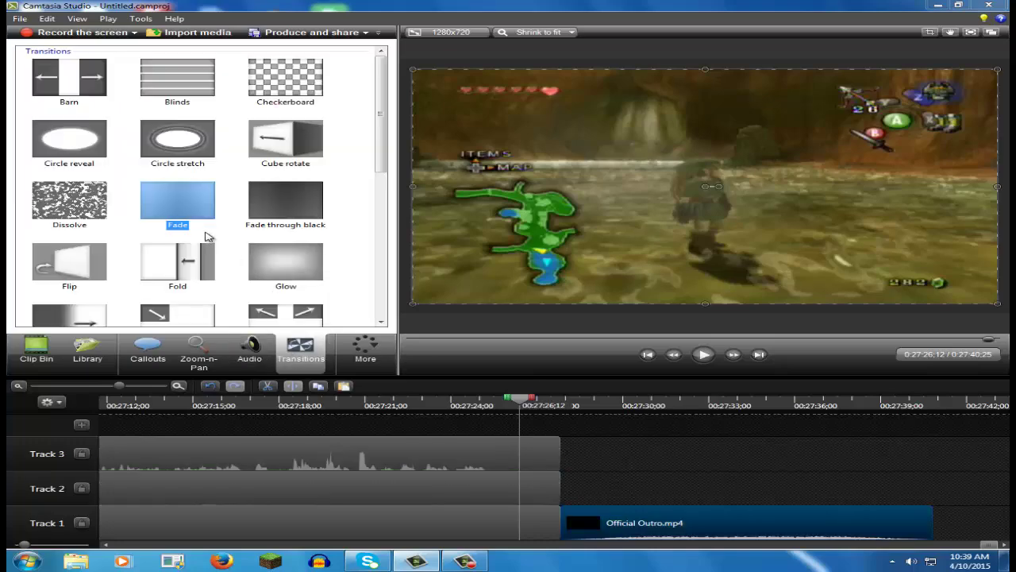
pyautogui.moveTo(176, 229); pyautogui.dragTo(373, 333)
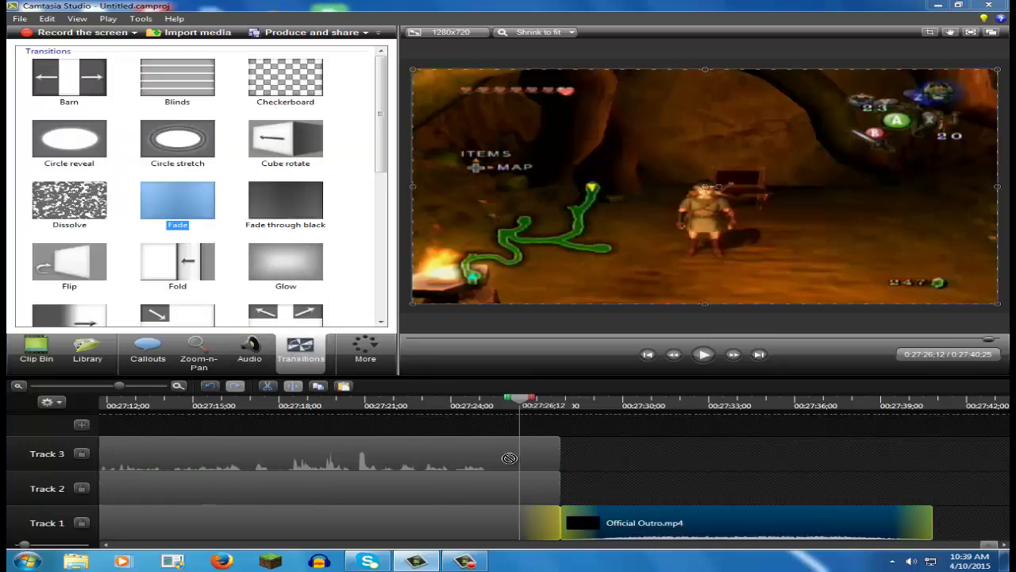
pyautogui.moveTo(532, 499); pyautogui.dragTo(559, 526)
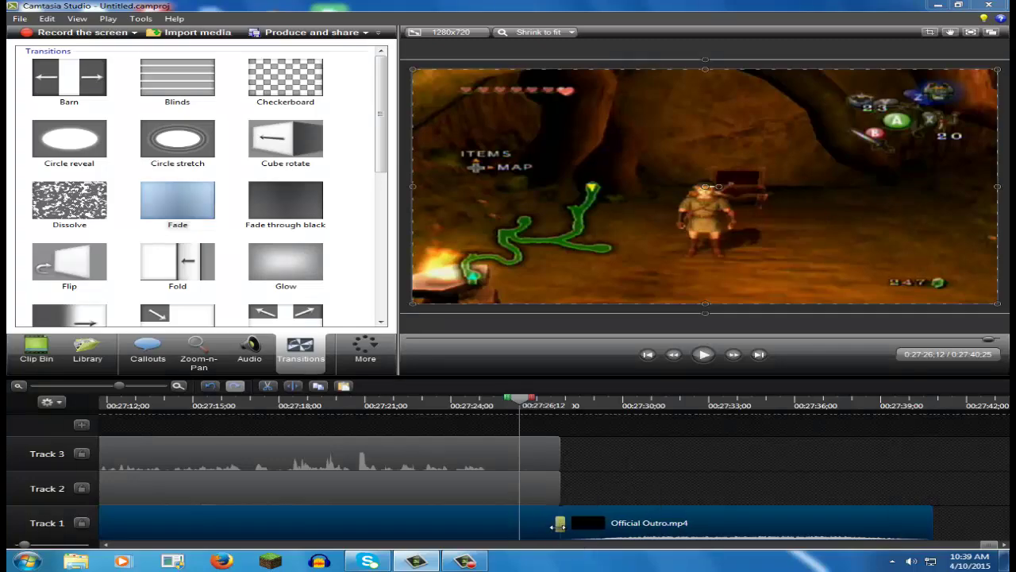
pyautogui.click(702, 355)
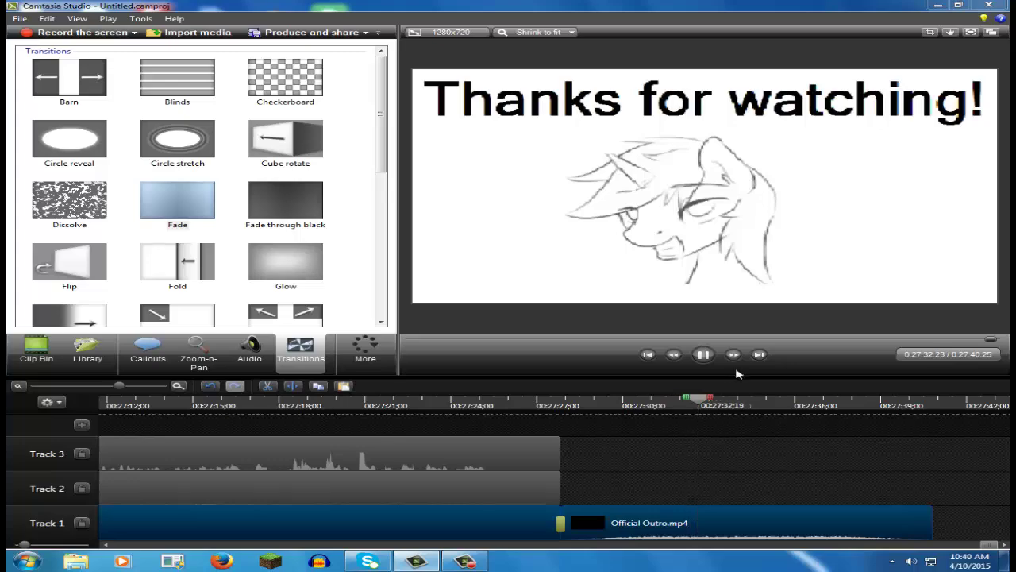
pyautogui.click(705, 356)
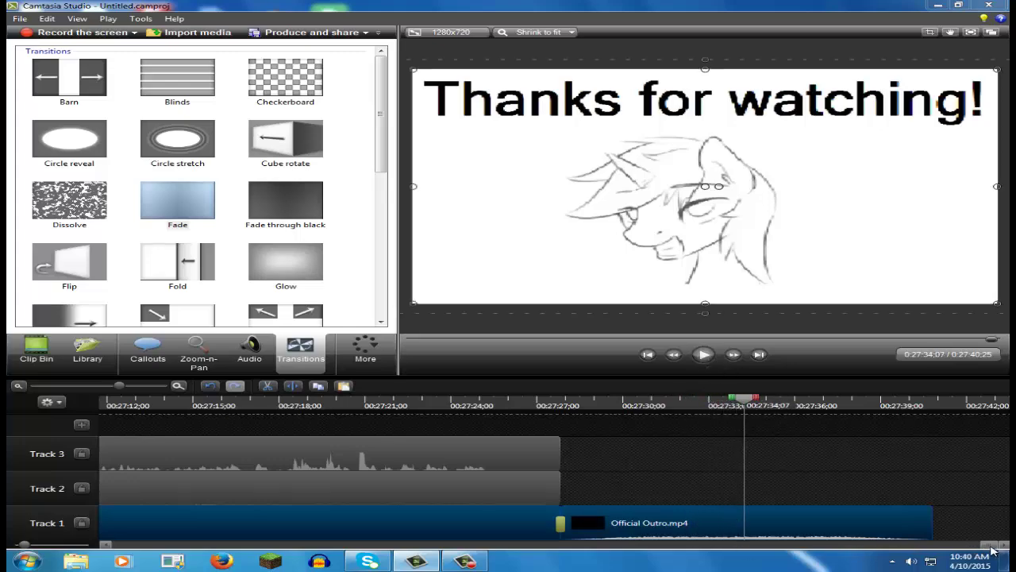
# Skim through the edited opening sections of the timeline and return the playhead to 0:00:00;00
pyautogui.moveTo(993, 549); pyautogui.dragTo(110, 546)
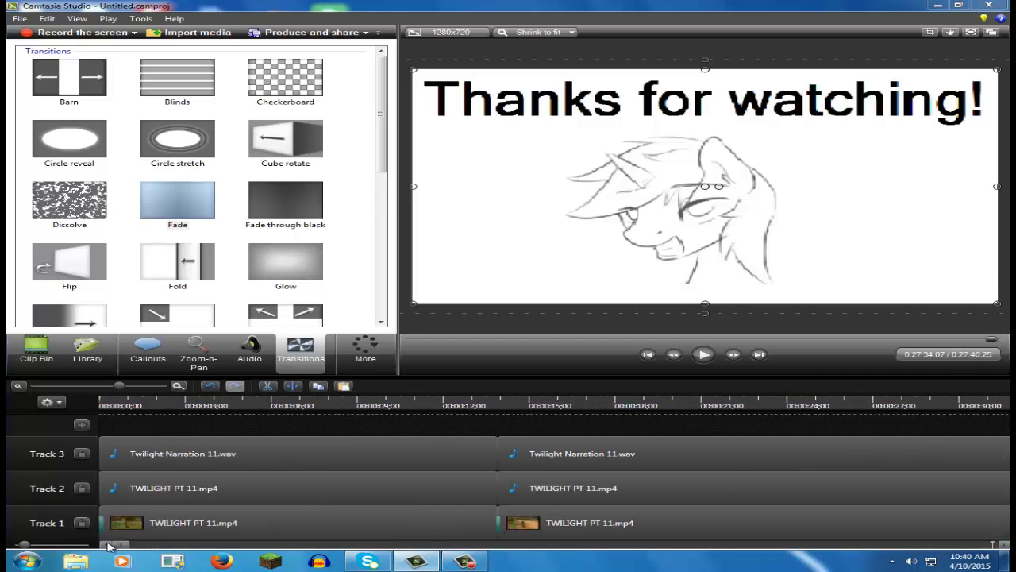
pyautogui.click(103, 405)
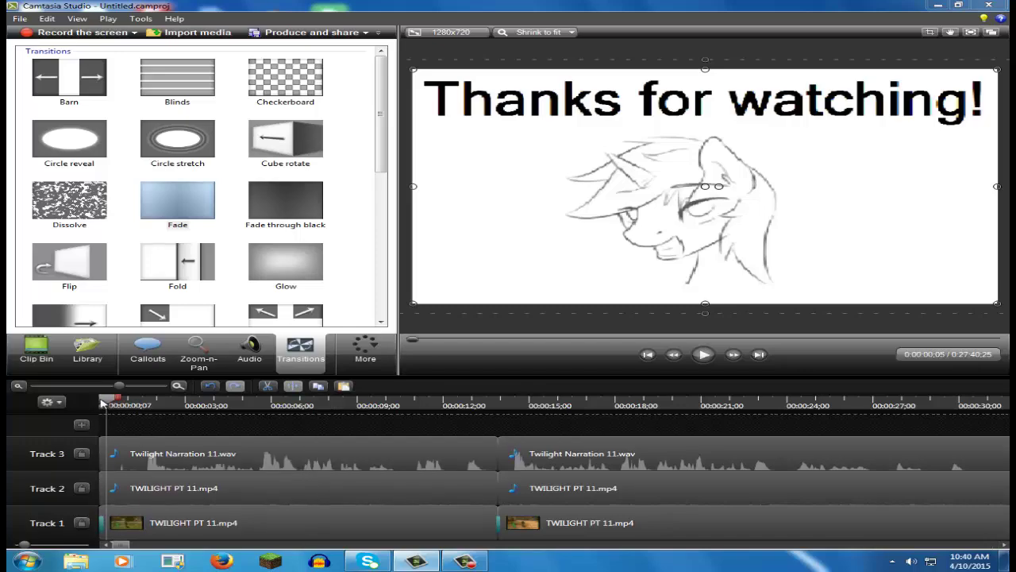
pyautogui.moveTo(102, 404)
pyautogui.mouseDown()
pyautogui.moveTo(92, 403)
pyautogui.moveTo(115, 389)
pyautogui.moveTo(94, 388)
pyautogui.moveTo(108, 389)
pyautogui.mouseUp()
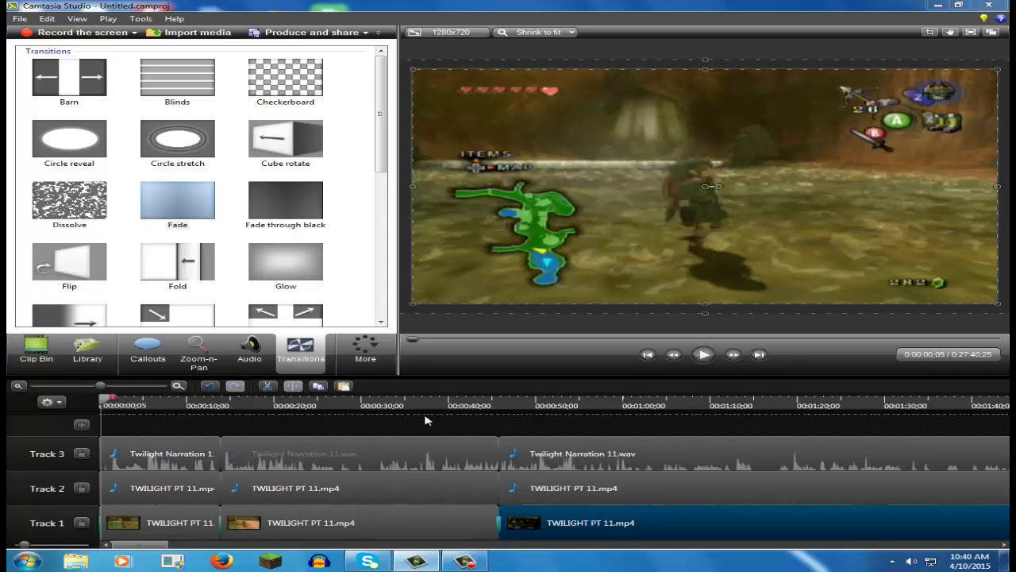
pyautogui.click(384, 403)
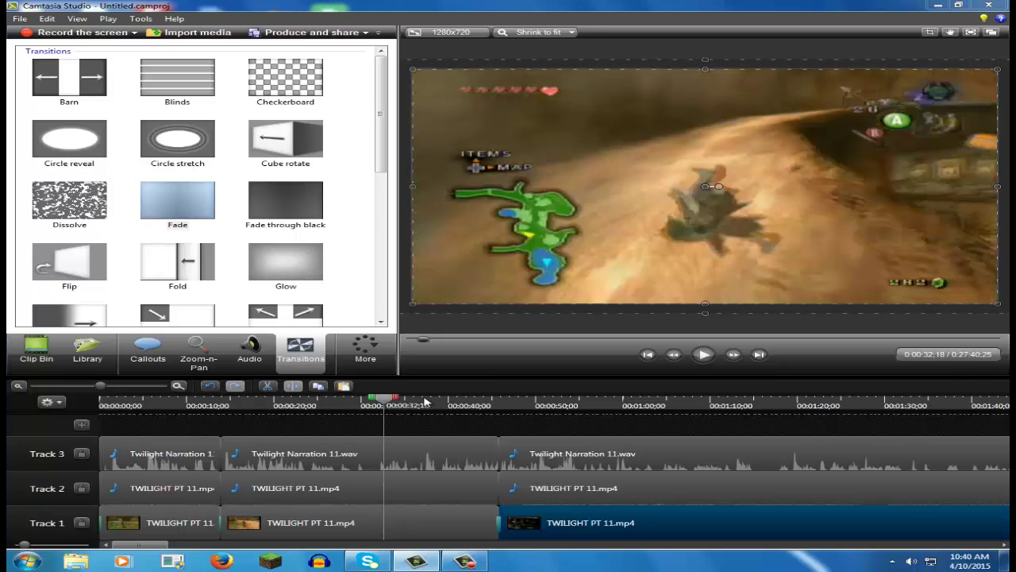
pyautogui.moveTo(425, 402); pyautogui.dragTo(89, 405)
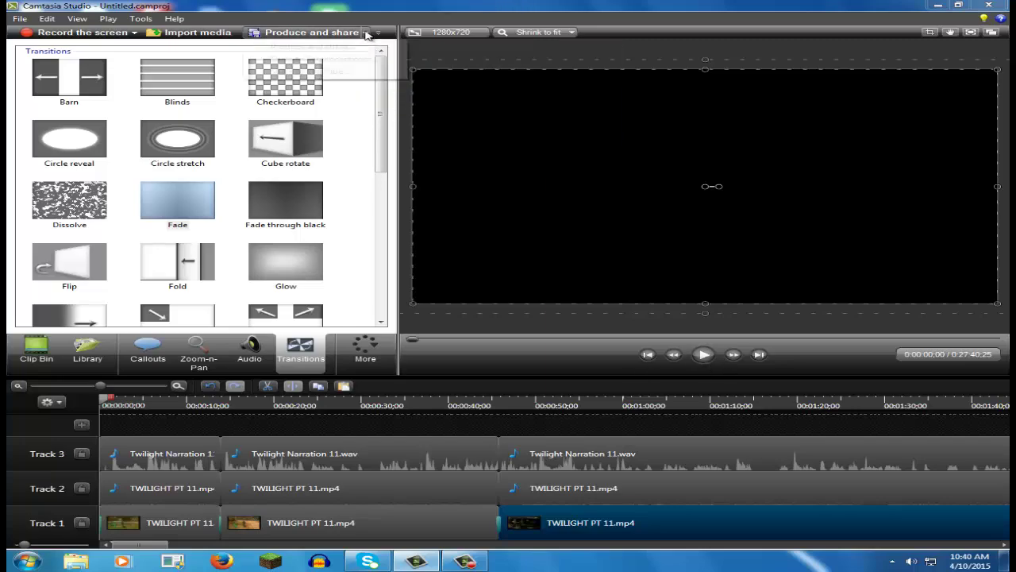
# Start producing the video with the MP4 with video player (up to 720p) preset and name the production Twilight Princess - Episode 11
pyautogui.click(366, 34)
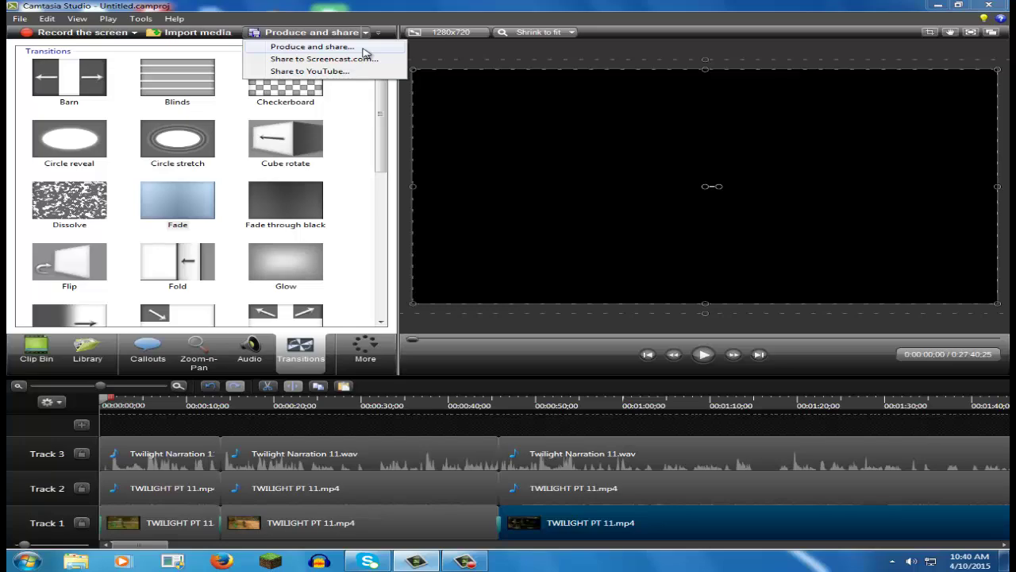
pyautogui.click(361, 49)
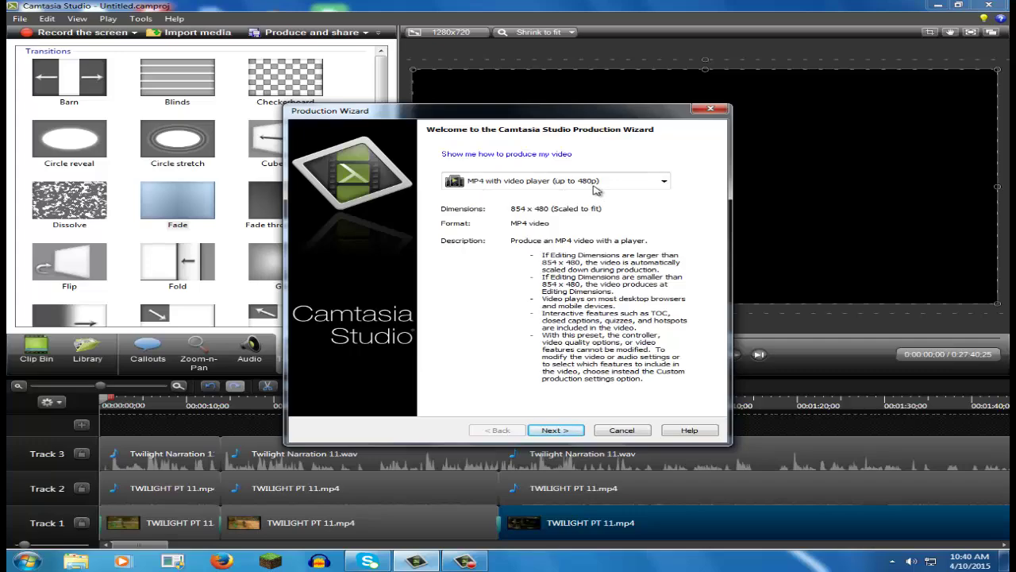
pyautogui.click(596, 188)
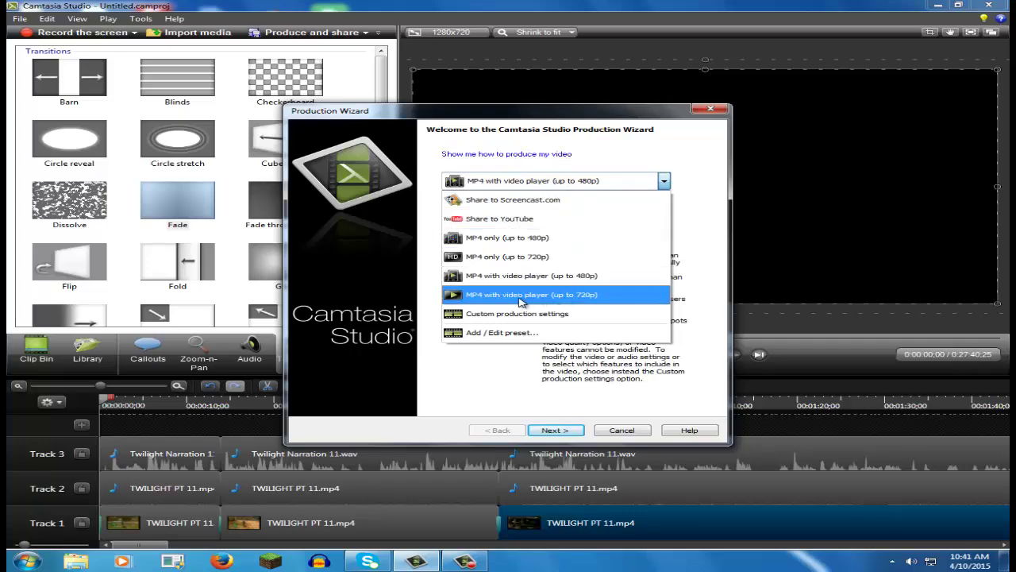
pyautogui.click(521, 298)
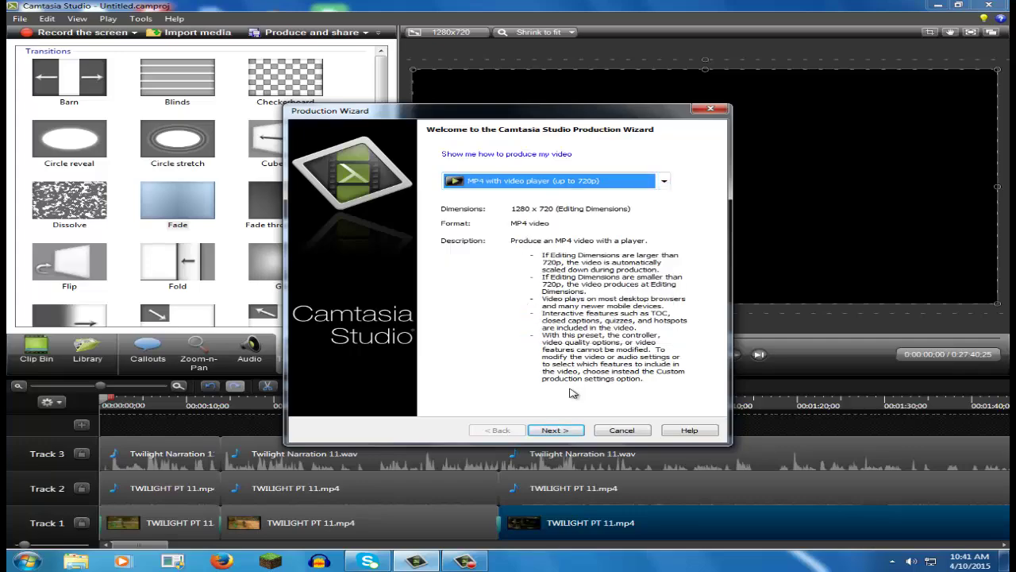
pyautogui.click(569, 434)
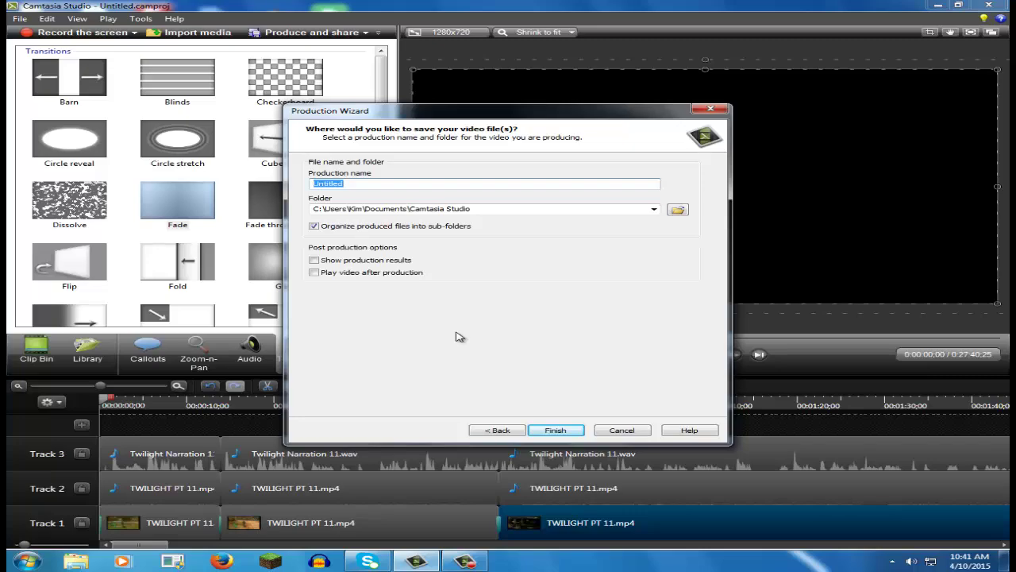
pyautogui.press('BackSpace')
pyautogui.write('Twilight Princess - Episode 11')
pyautogui.click(679, 211)
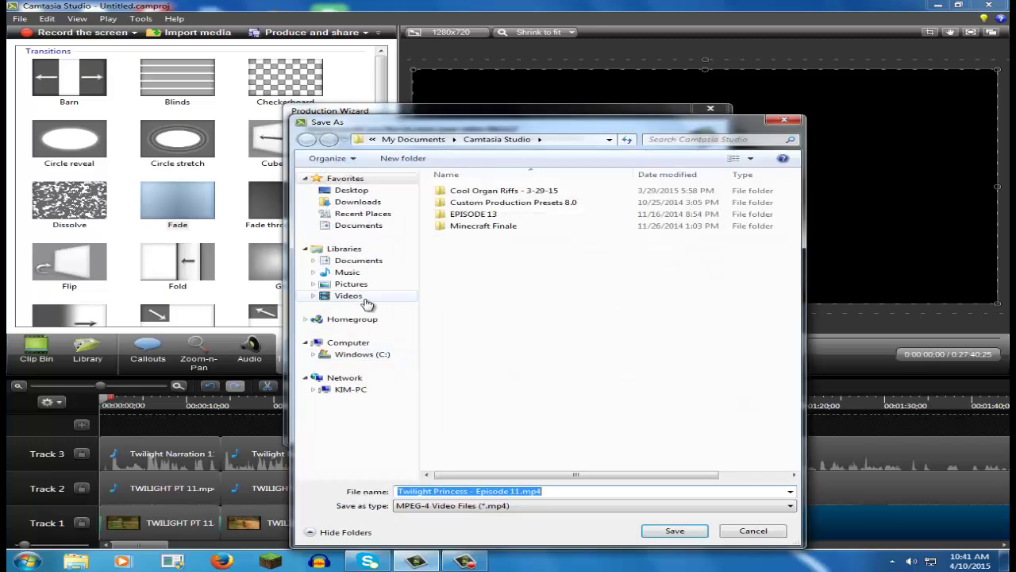
pyautogui.click(366, 301)
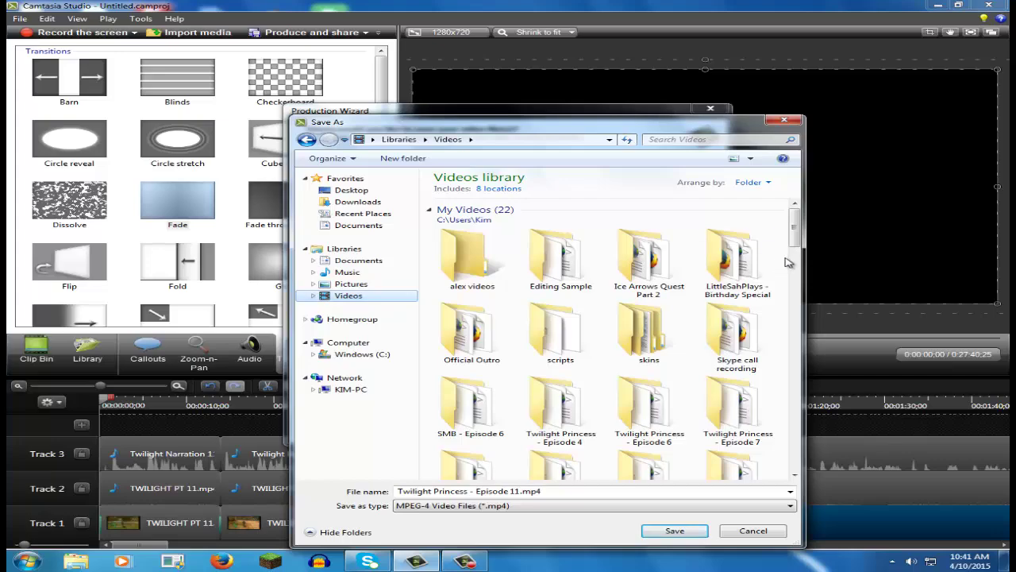
pyautogui.click(784, 120)
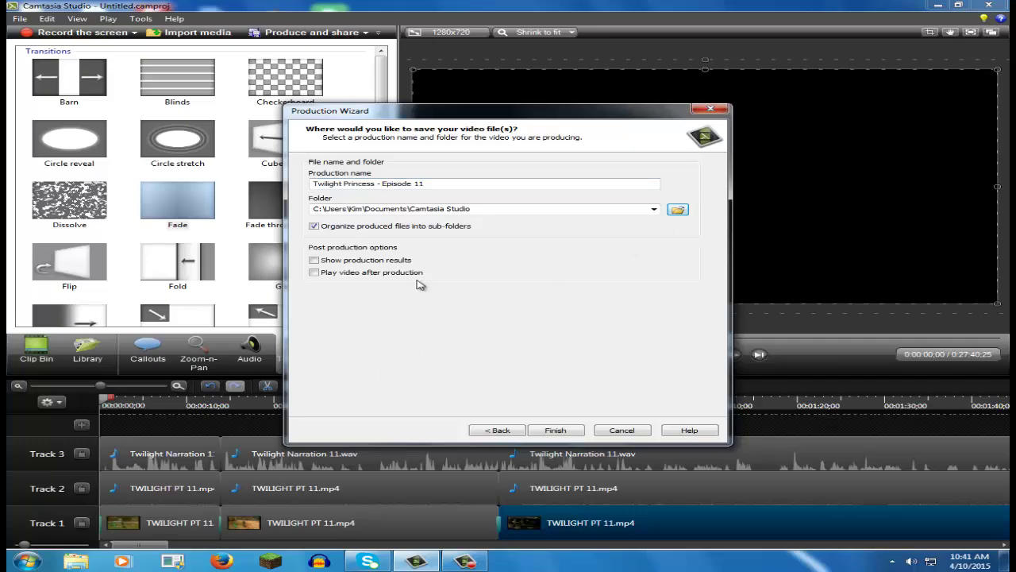
# Open the Windows libraries beside the production settings, search them for "dsdf" and shortened "d", and close the file window
pyautogui.click(75, 561)
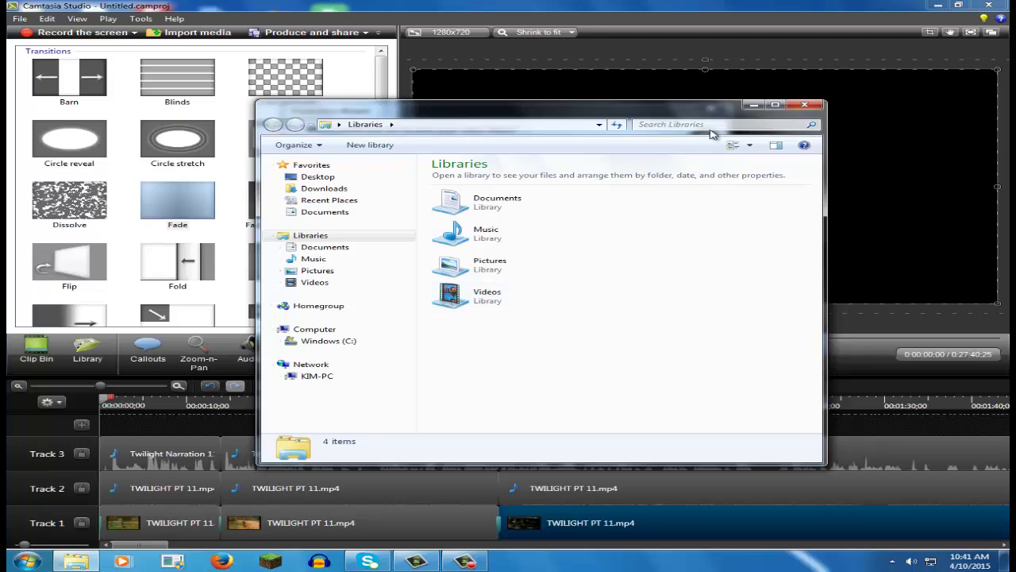
pyautogui.moveTo(712, 115); pyautogui.dragTo(693, 271)
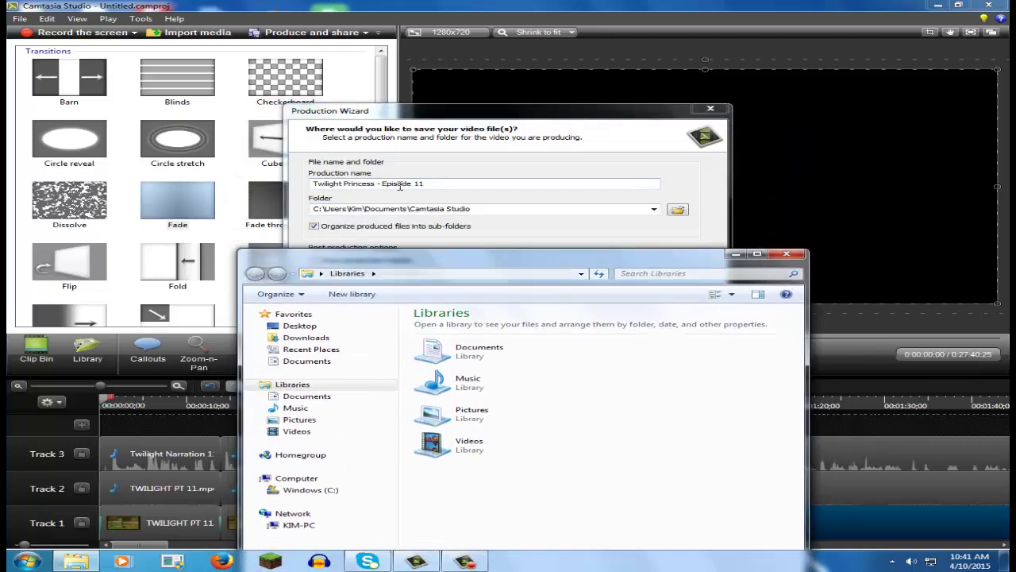
pyautogui.click(315, 184)
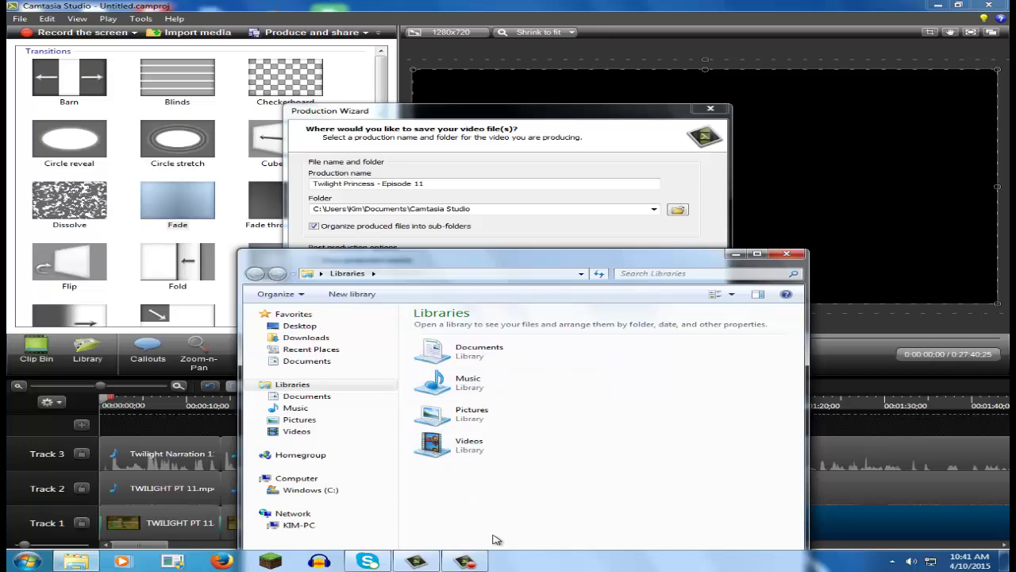
pyautogui.click(686, 277)
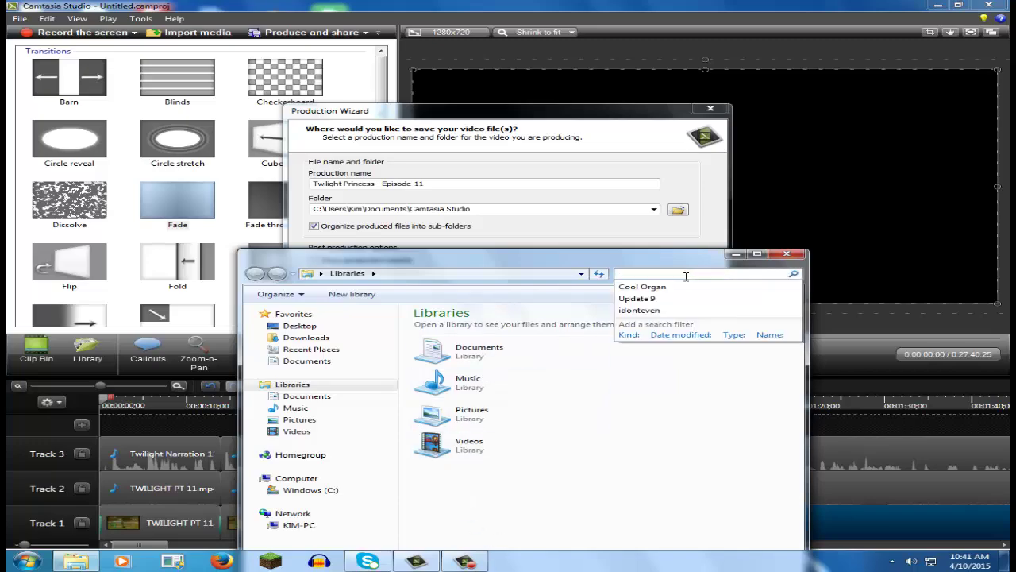
pyautogui.write('dsdf')
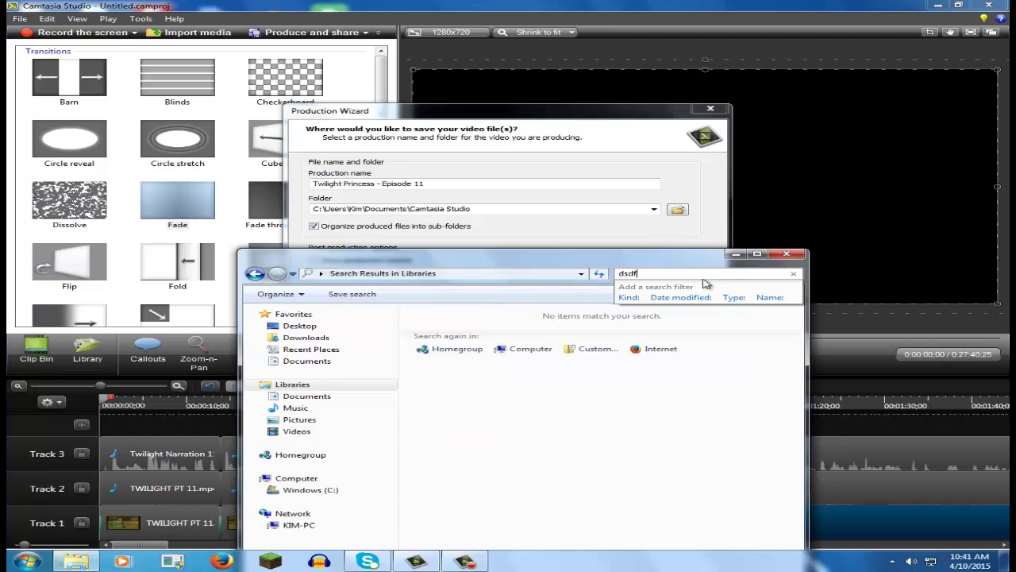
pyautogui.press('BackSpace')
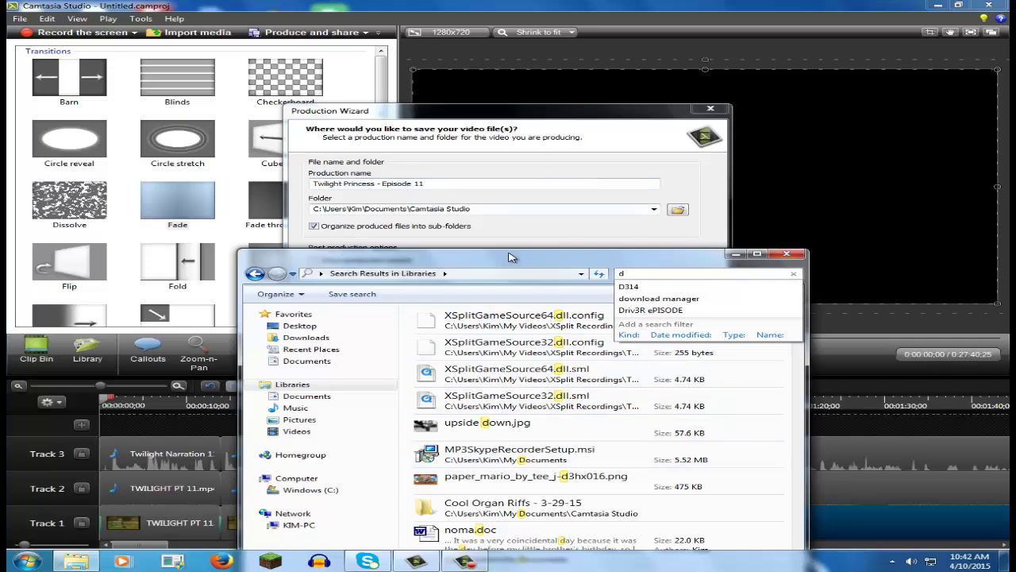
pyautogui.click(520, 370)
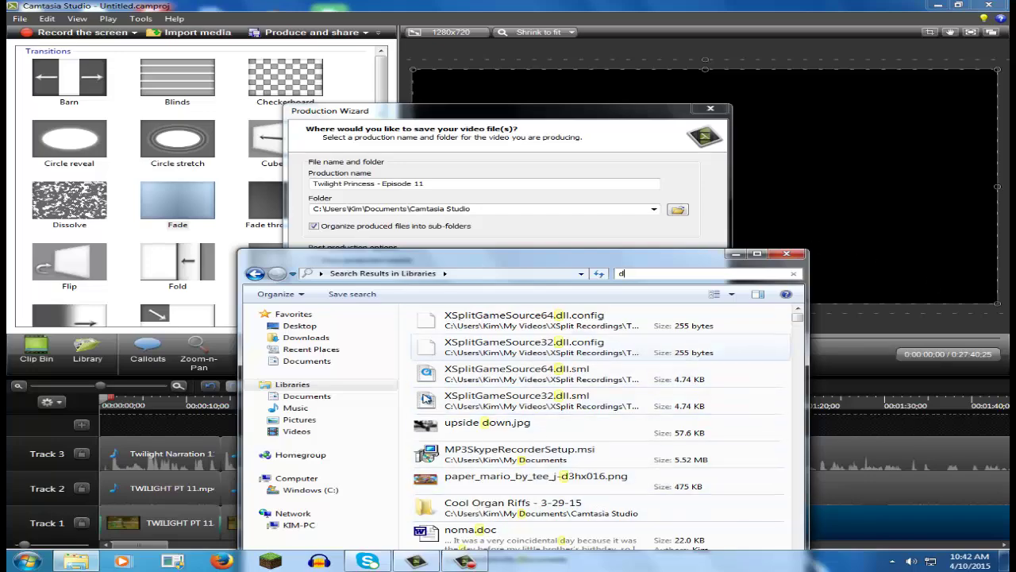
pyautogui.click(797, 254)
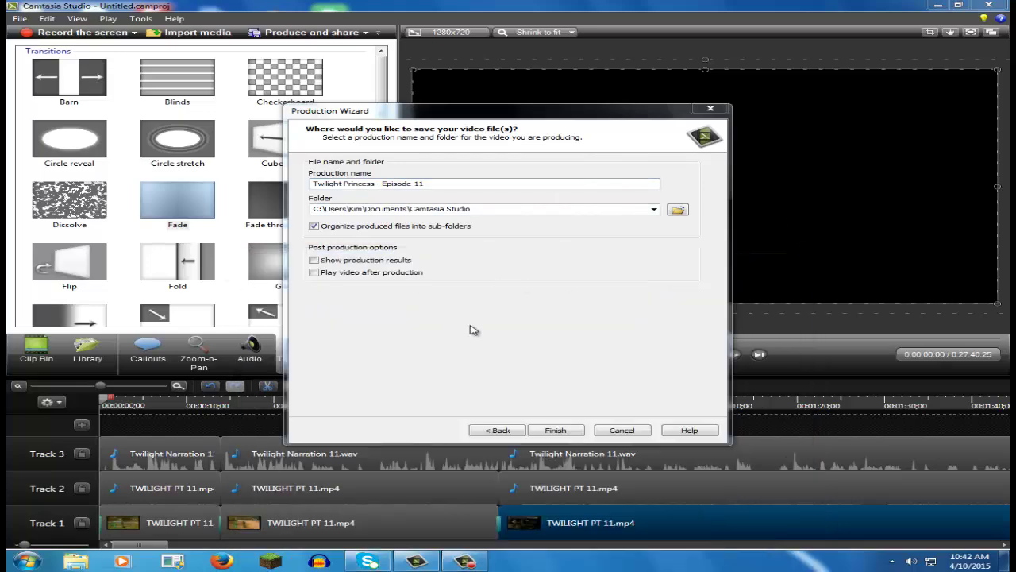
# Cancel the production and exit Camtasia Studio without saving changes to Untitled.camproj
pyautogui.click(714, 111)
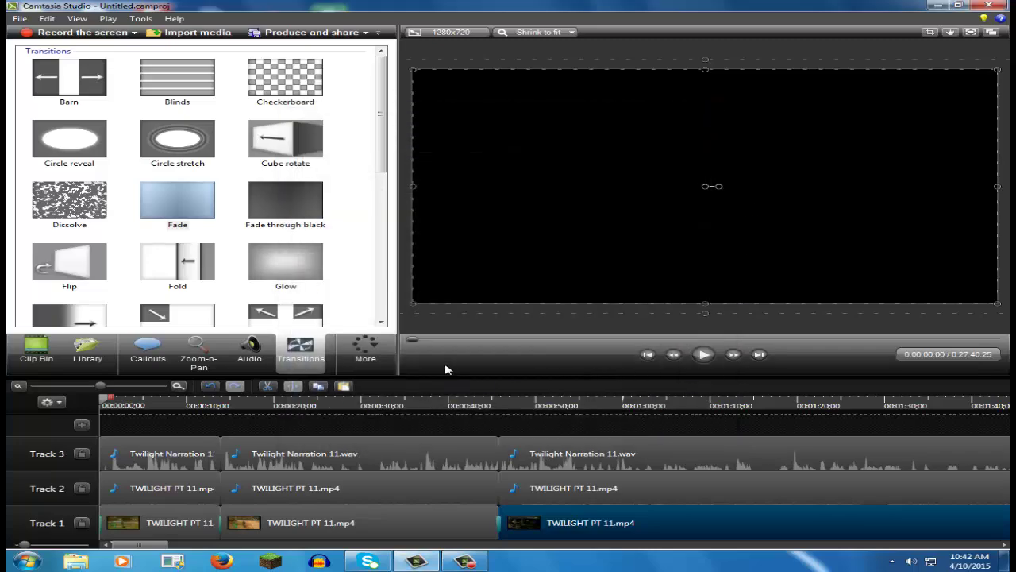
pyautogui.click(988, 6)
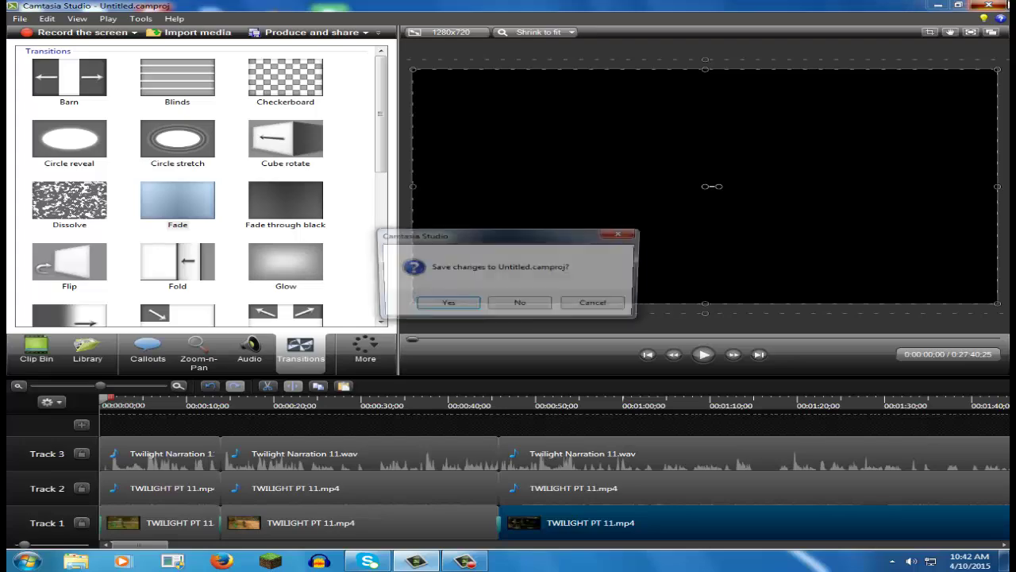
pyautogui.click(539, 306)
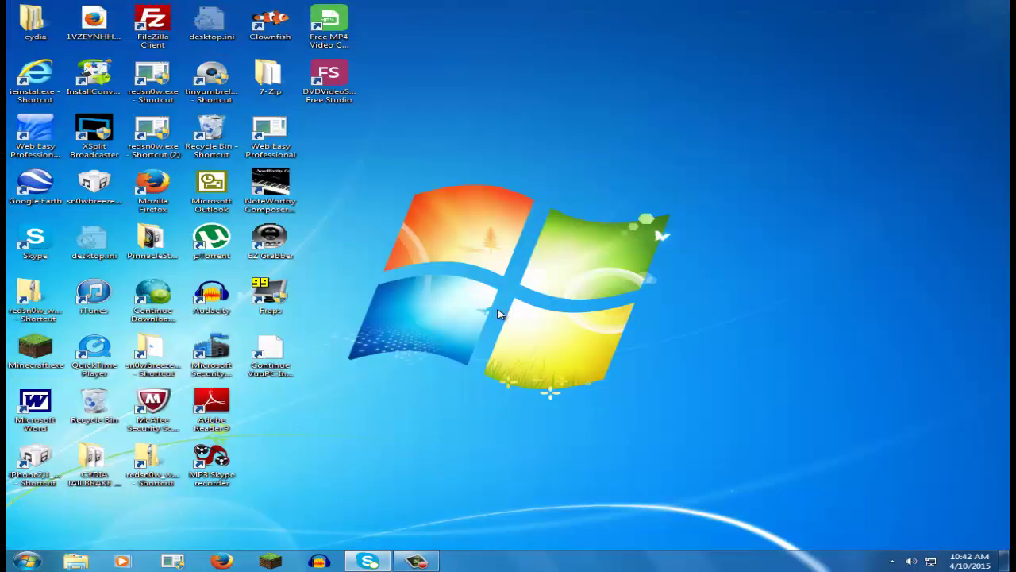
pyautogui.click(406, 564)
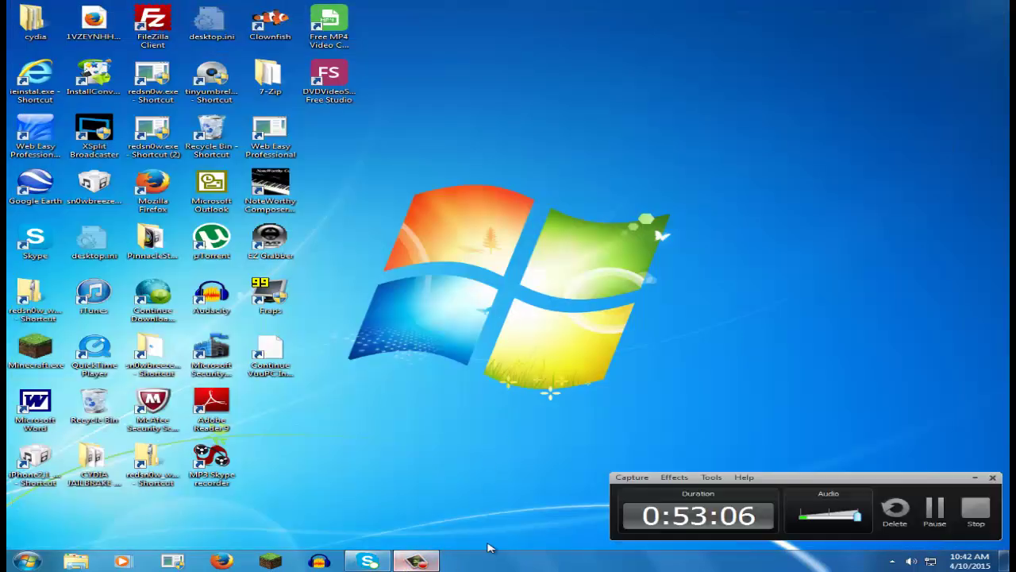
pyautogui.click(975, 480)
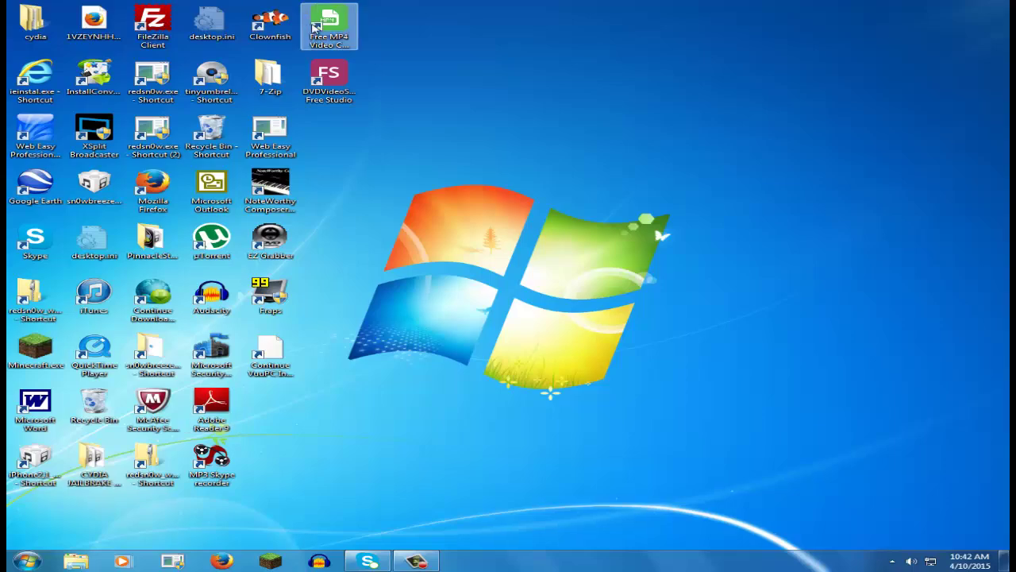